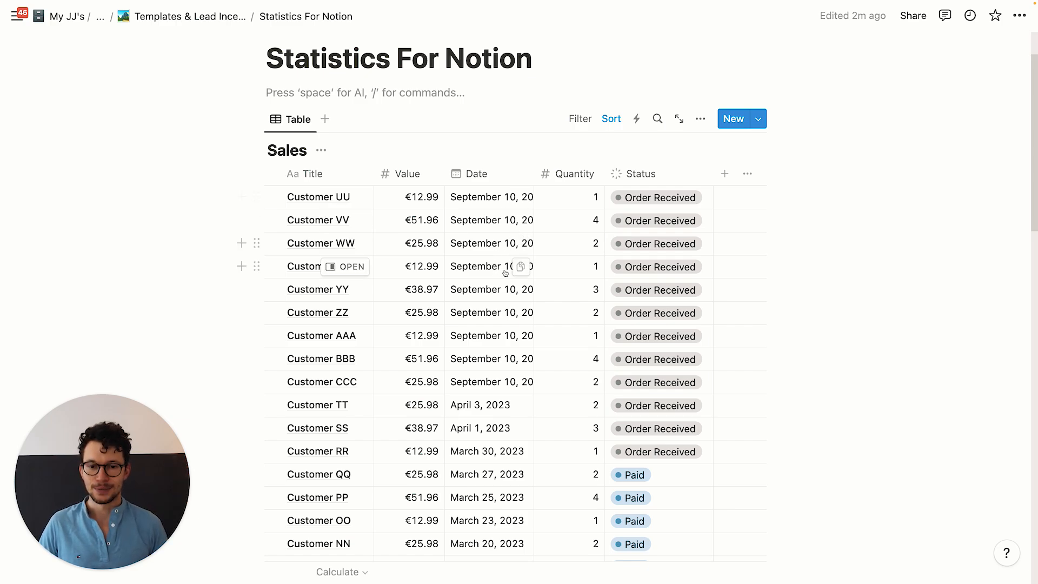
# Add a formula property named "This Week?" to the Sales table
pyautogui.click(725, 173)
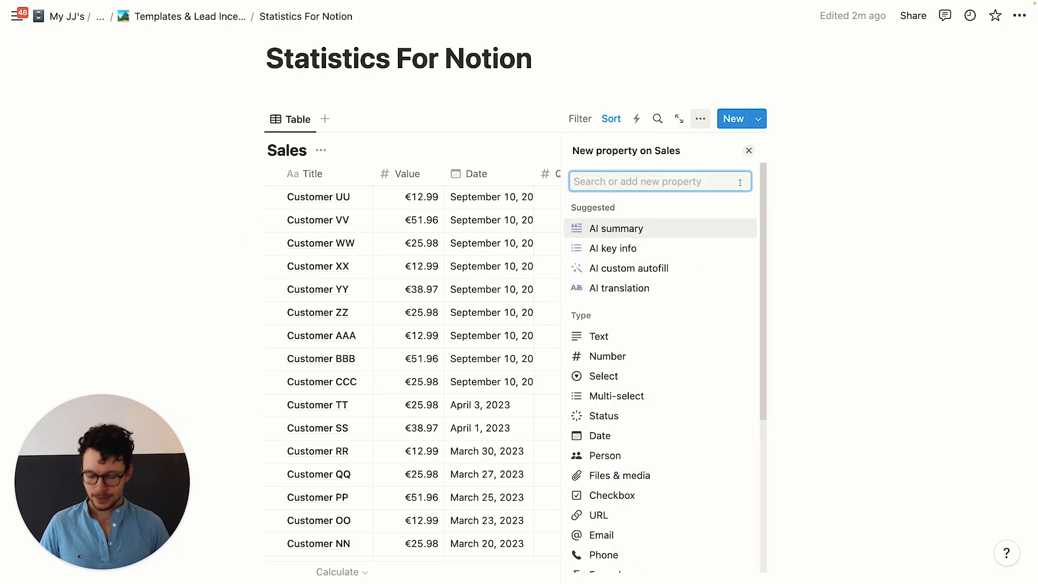
pyautogui.write('form')
pyautogui.press('Return')
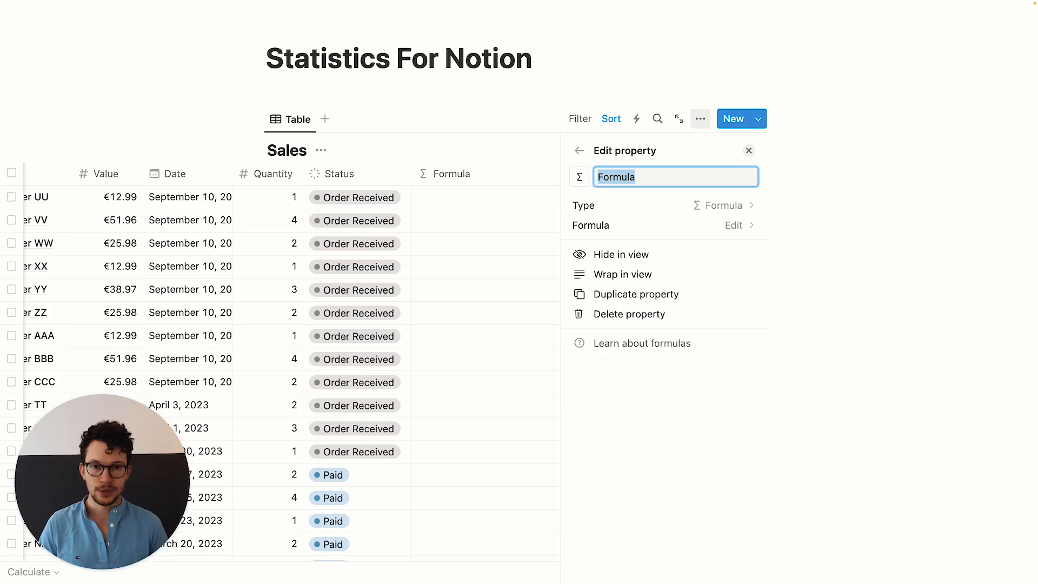
pyautogui.write('This Week?')
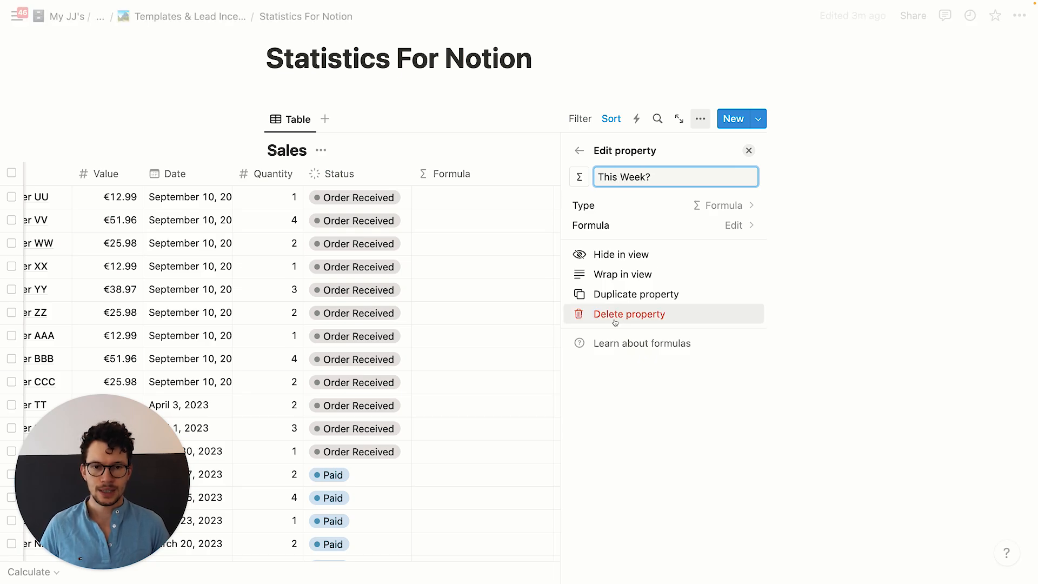
# Set the This Week? formula to return the Date property and apply it
pyautogui.click(689, 226)
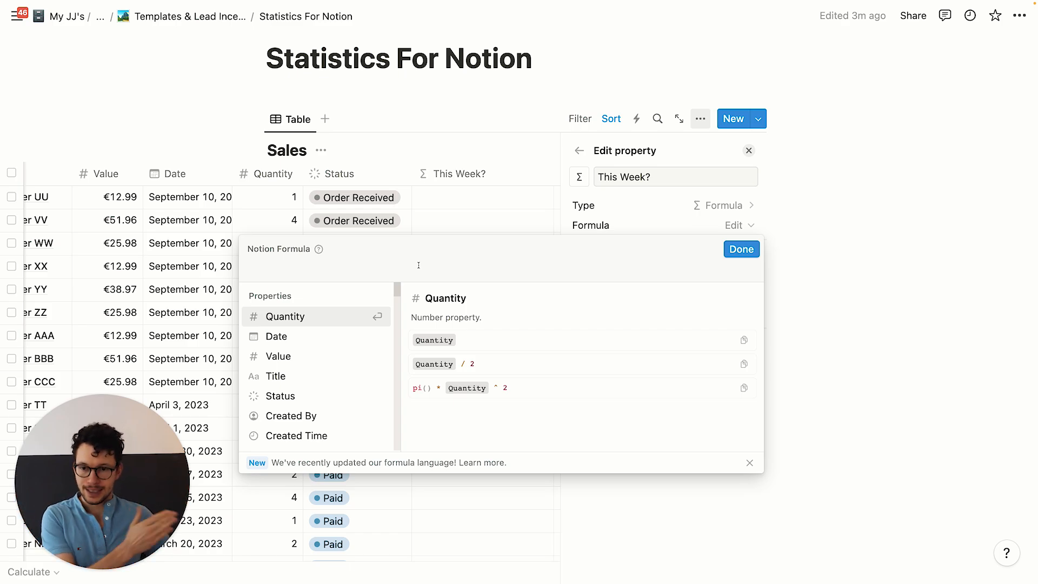
pyautogui.write('date')
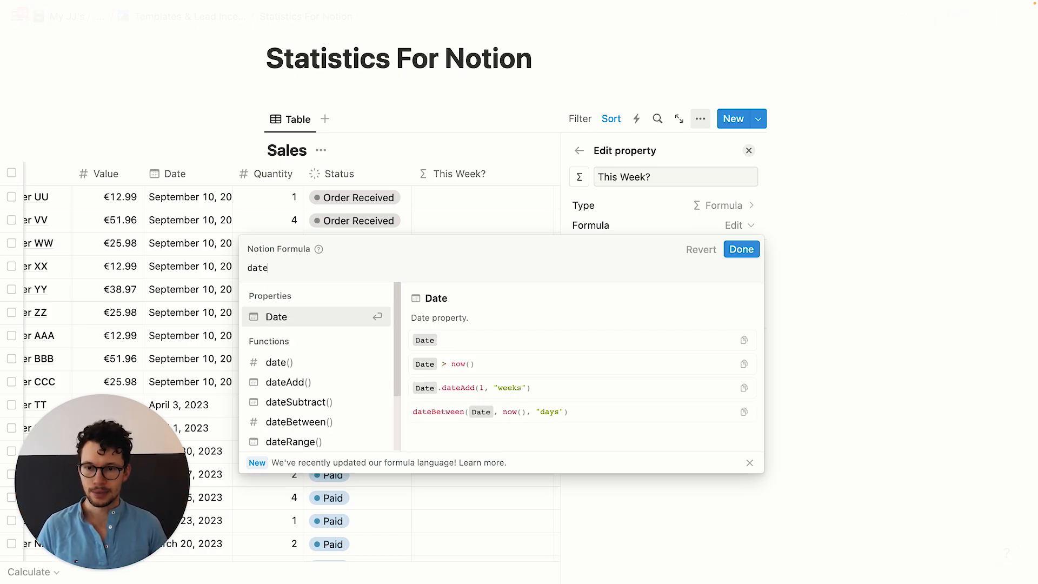
pyautogui.click(311, 341)
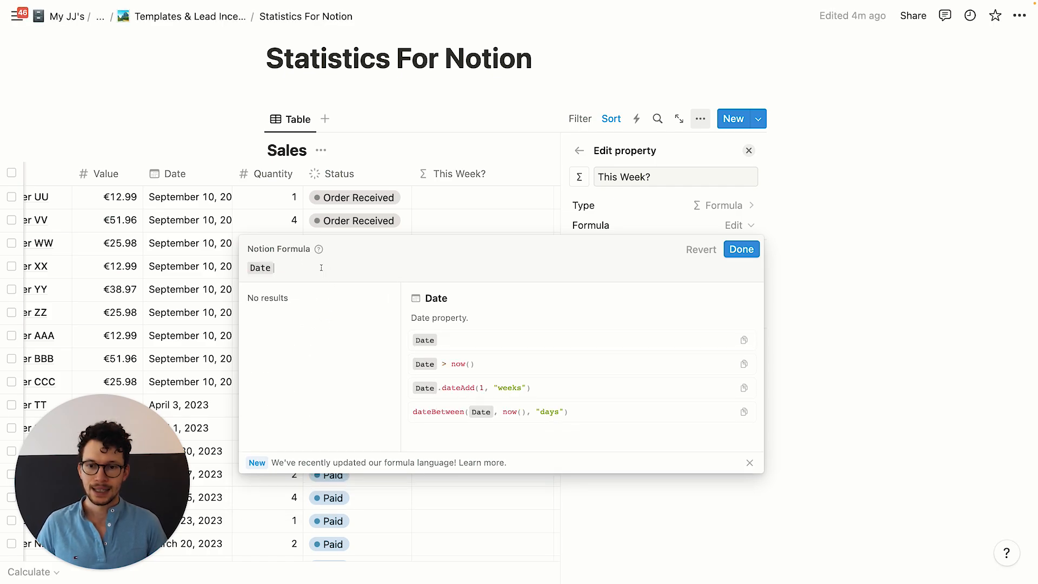
pyautogui.click(741, 249)
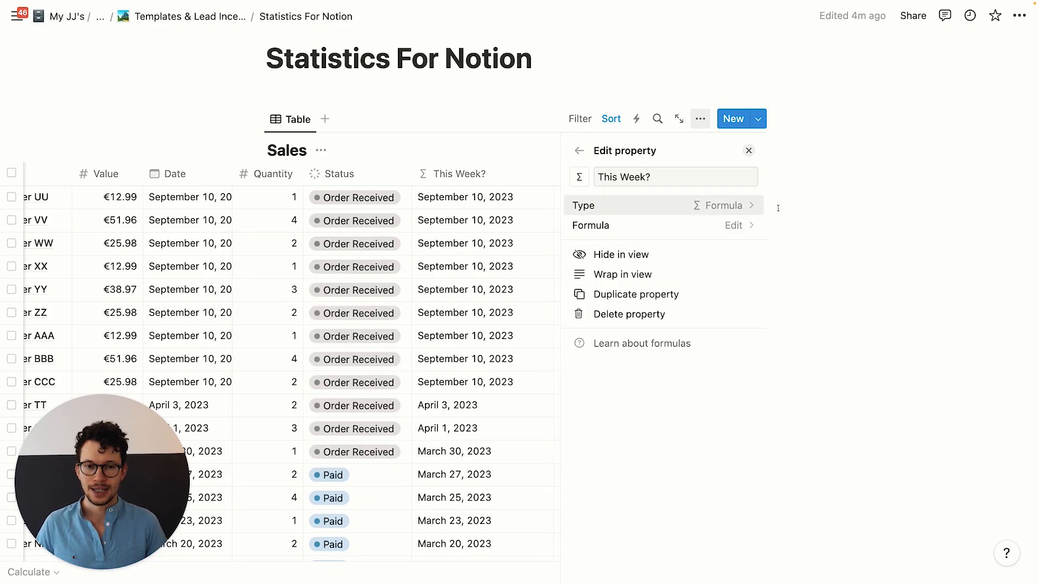
# Wrap the Date property in the This Week? formula as formatDate(Date,"W") and apply it
pyautogui.click(665, 226)
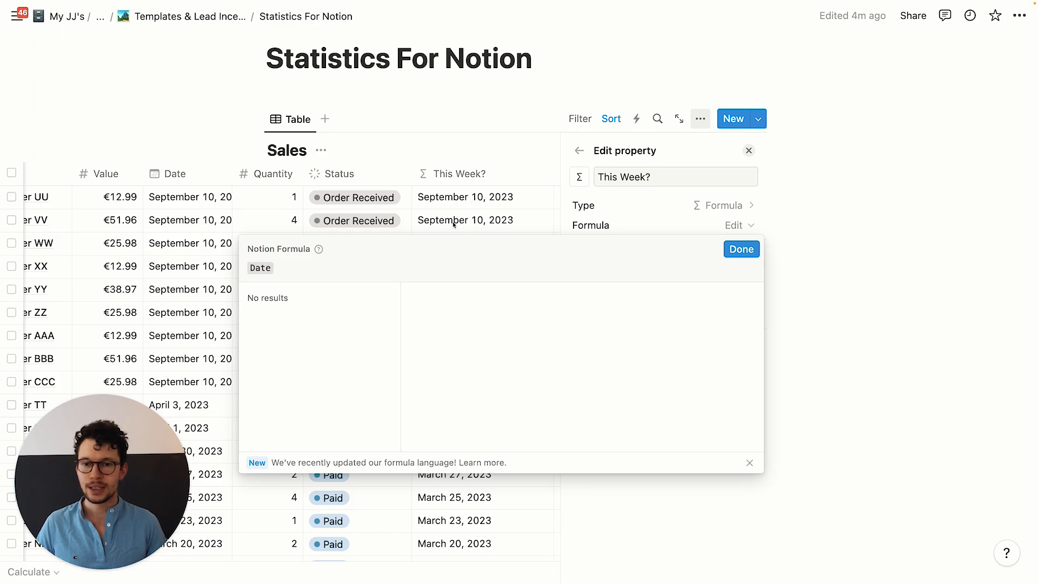
pyautogui.click(251, 269)
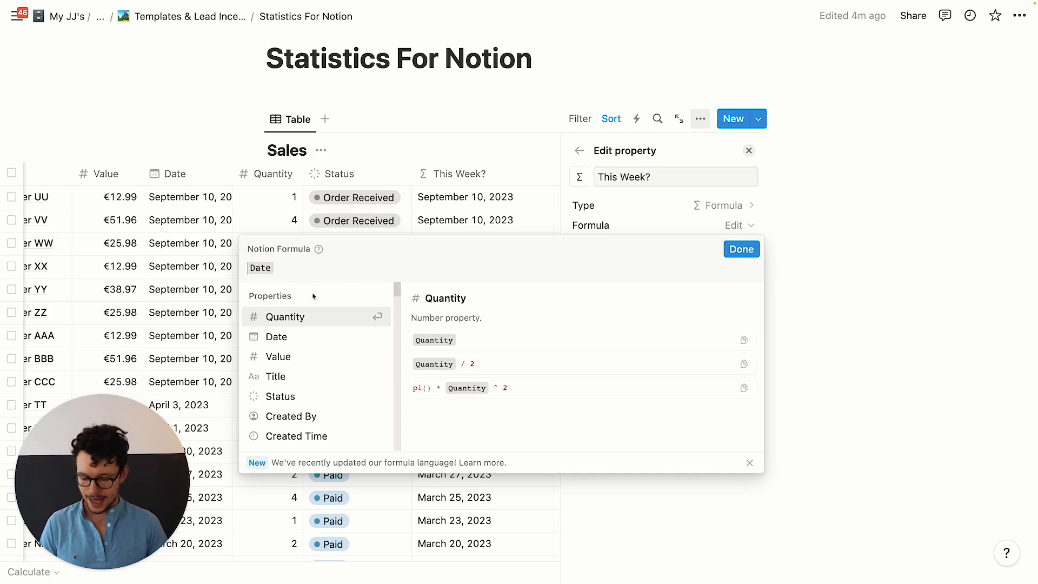
pyautogui.write('formatDate')
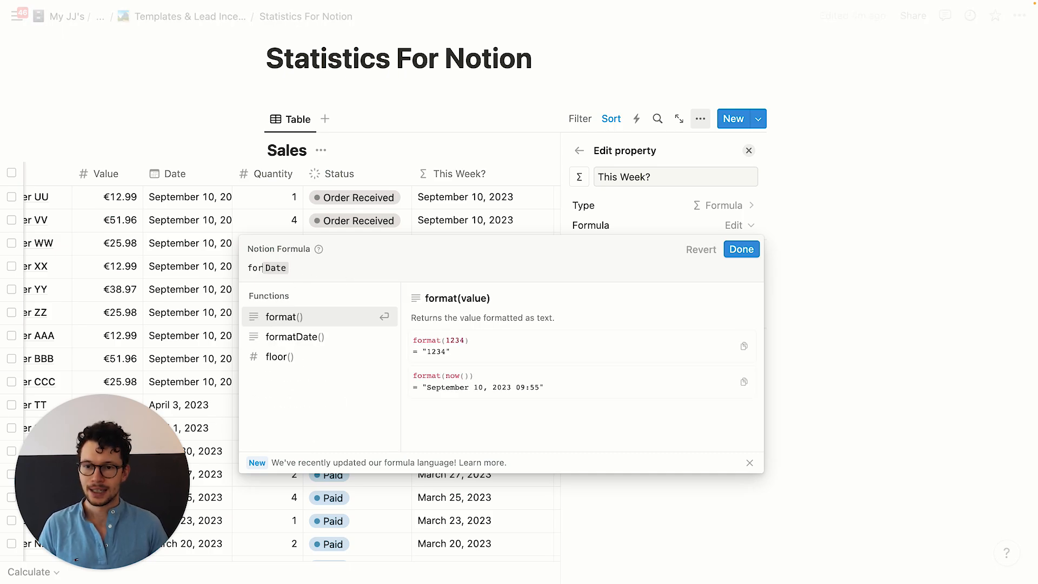
pyautogui.write('(Date')
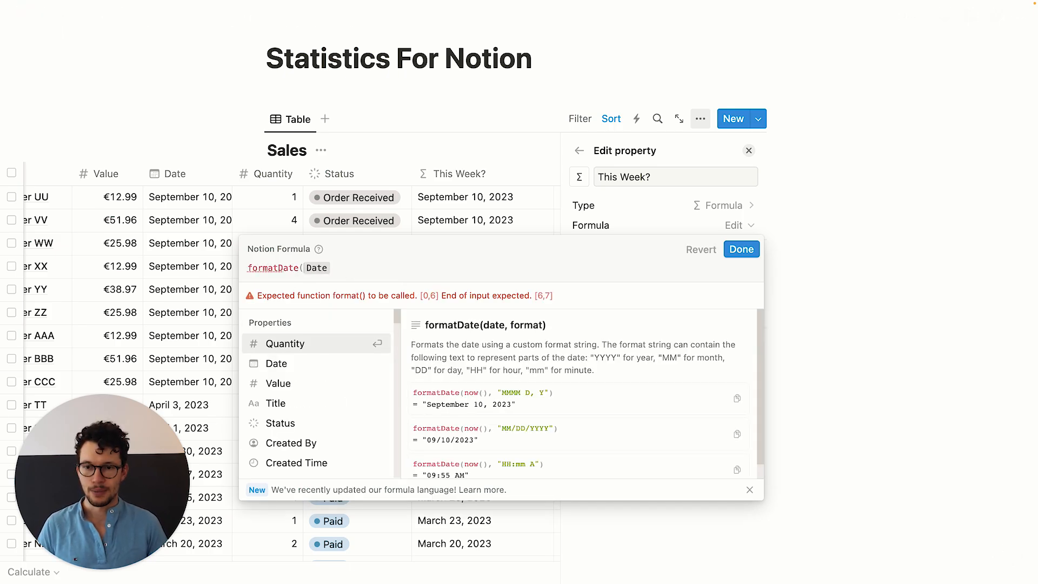
pyautogui.click(344, 266)
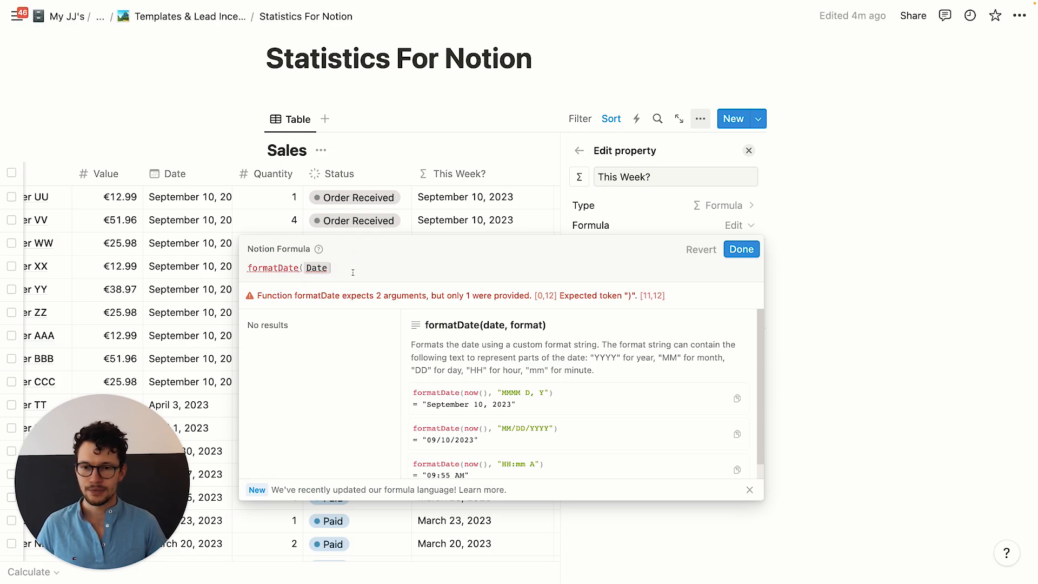
pyautogui.write(',')
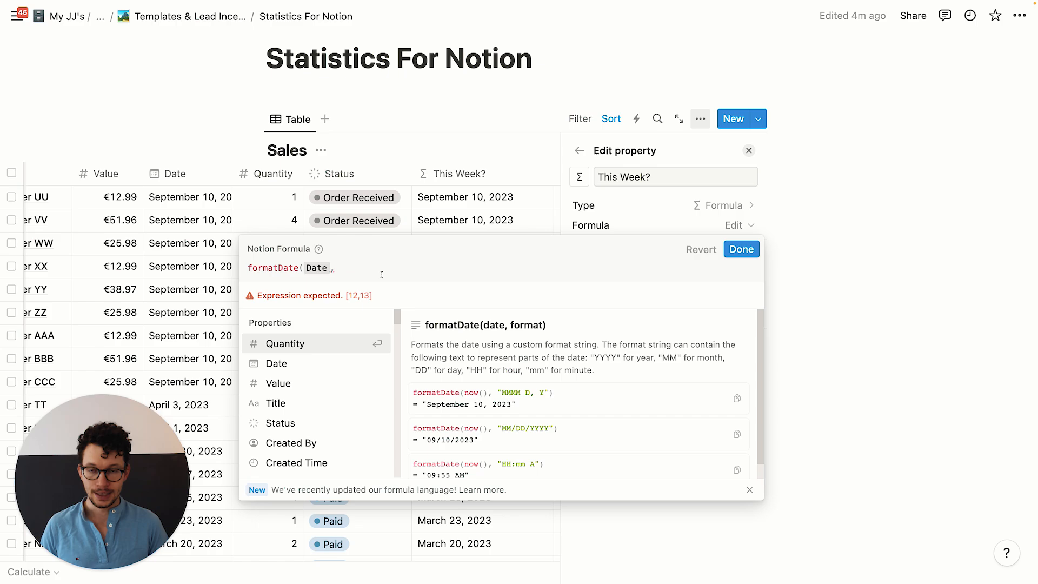
pyautogui.write('"')
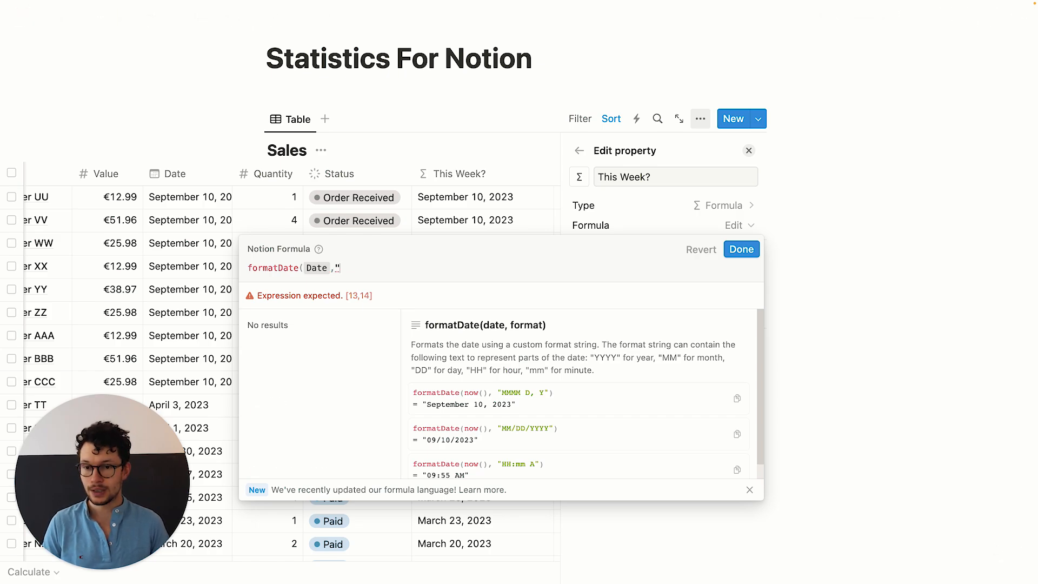
pyautogui.write('W")')
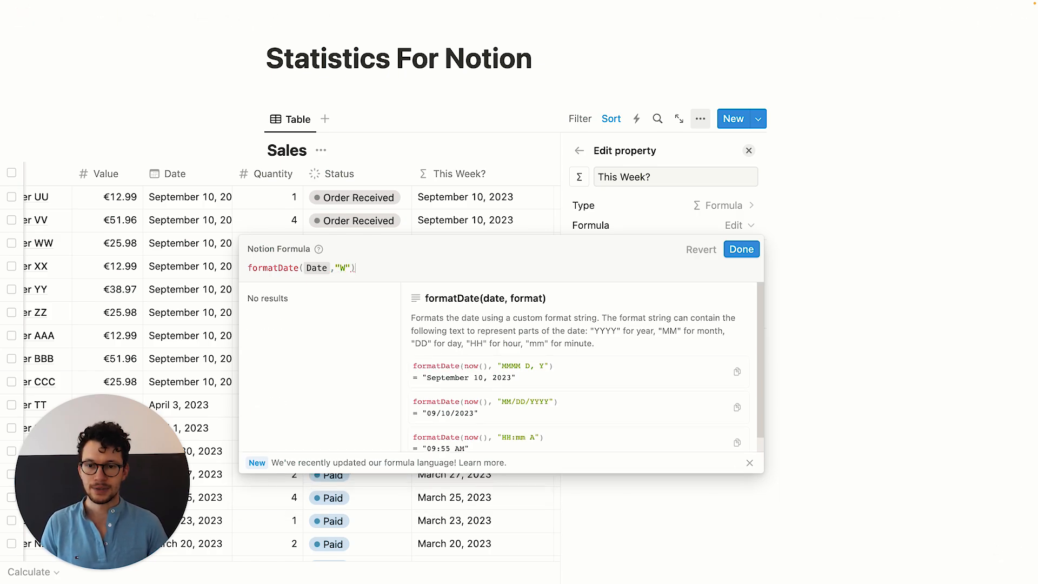
pyautogui.click(741, 249)
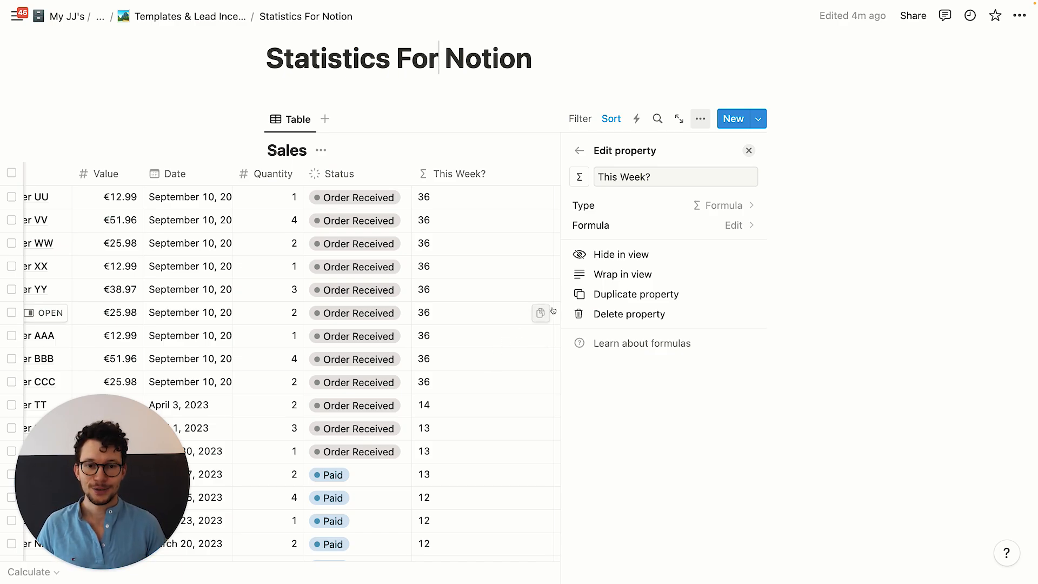
# Extend the This Week? formula with ==formatDate(now(),"W") to compare each sale's week with the current week, and apply it
pyautogui.click(642, 223)
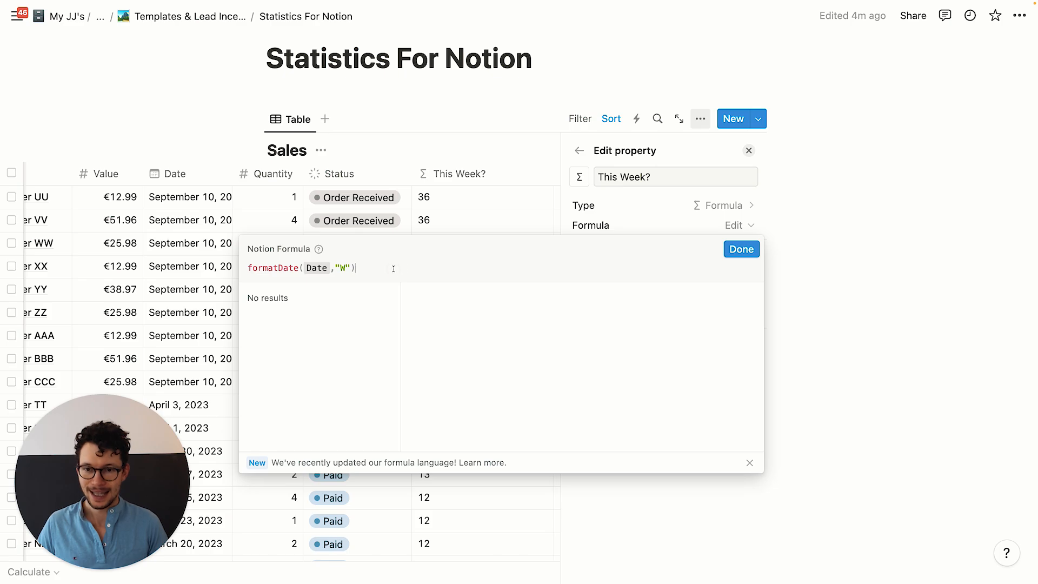
pyautogui.write('==')
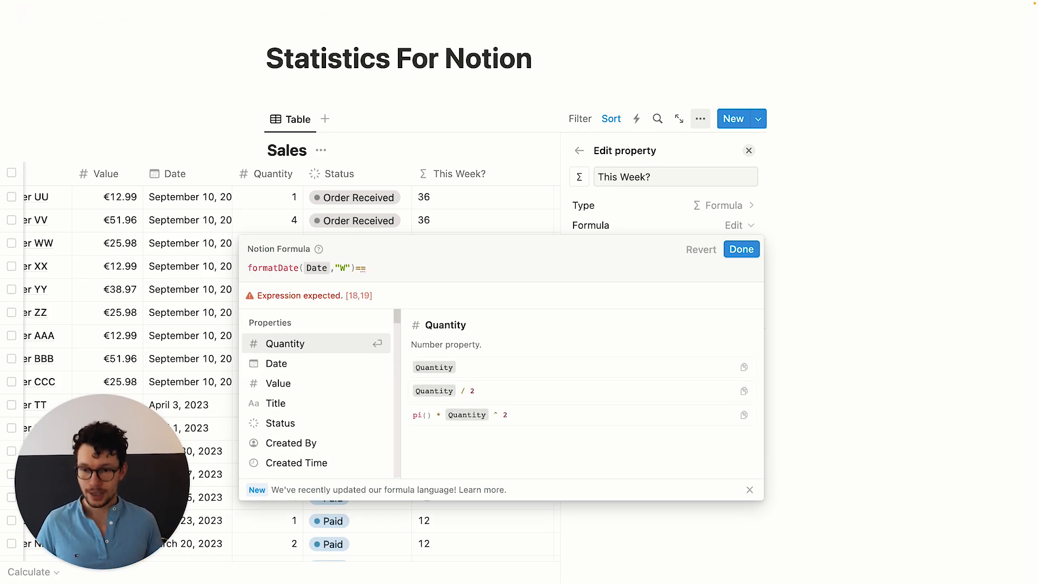
pyautogui.write('formatD')
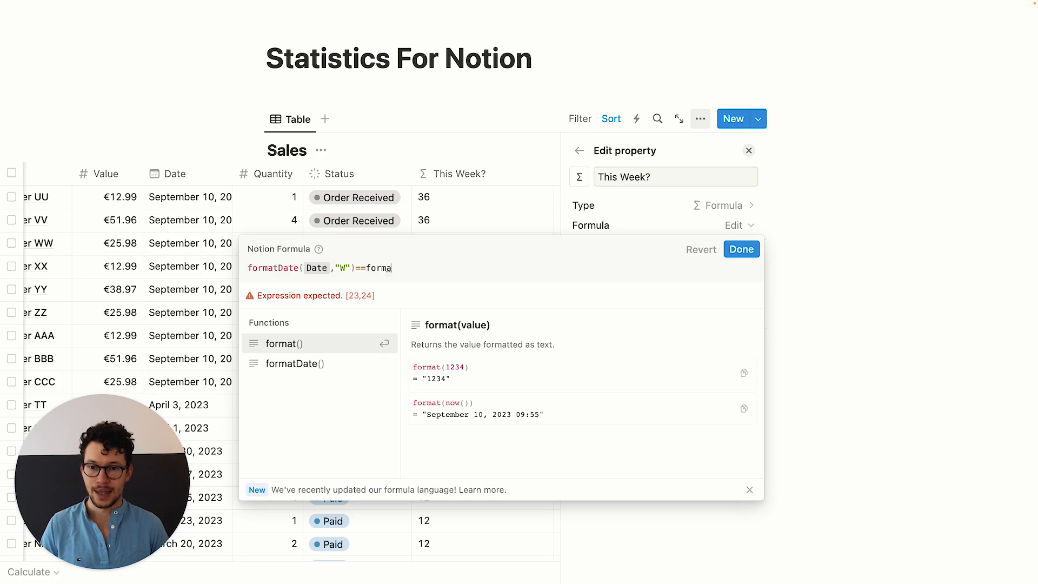
pyautogui.press('Return')
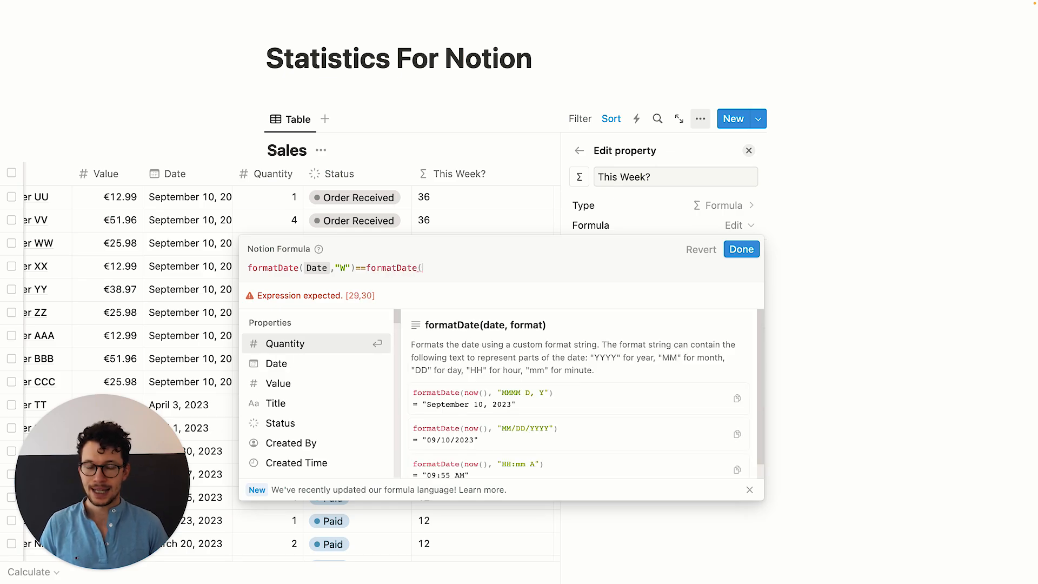
pyautogui.write('now')
pyautogui.press('Return')
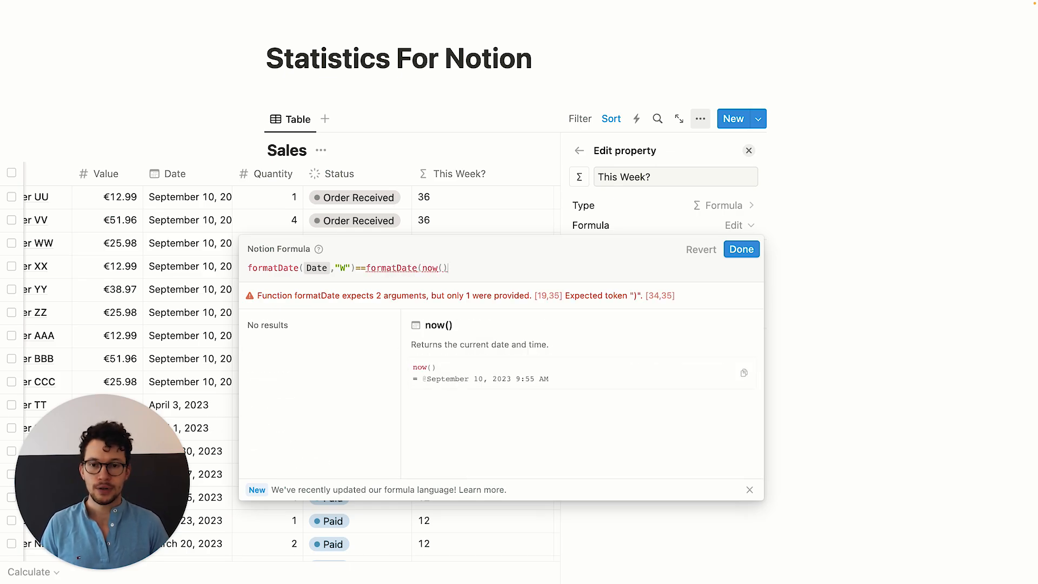
pyautogui.write(',')
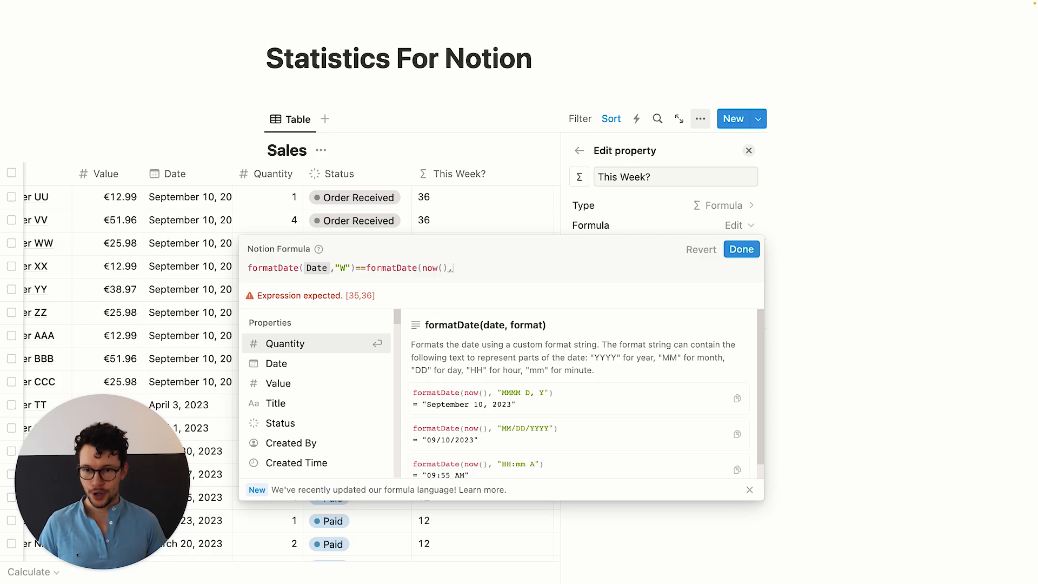
pyautogui.write('"W")')
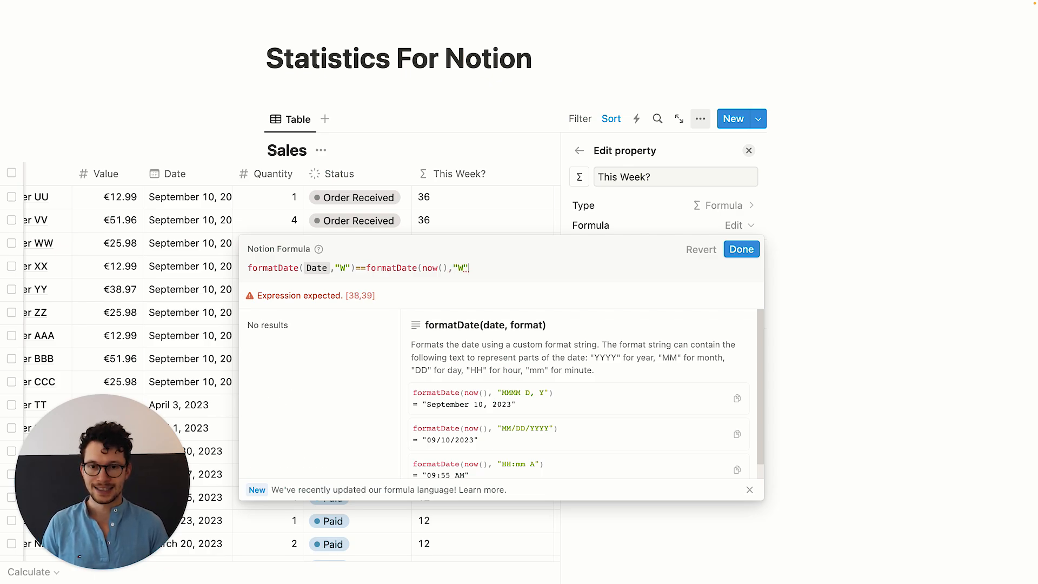
pyautogui.click(736, 252)
# Close the property settings and narrow the This Week? column in the Sales table
pyautogui.click(437, 73)
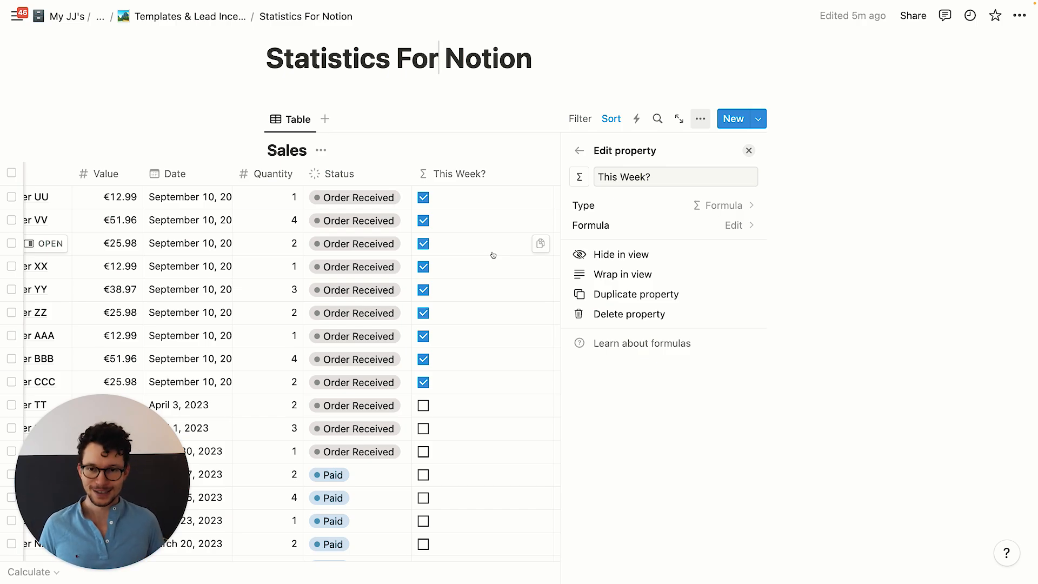
pyautogui.click(443, 92)
pyautogui.moveTo(722, 174); pyautogui.dragTo(675, 175)
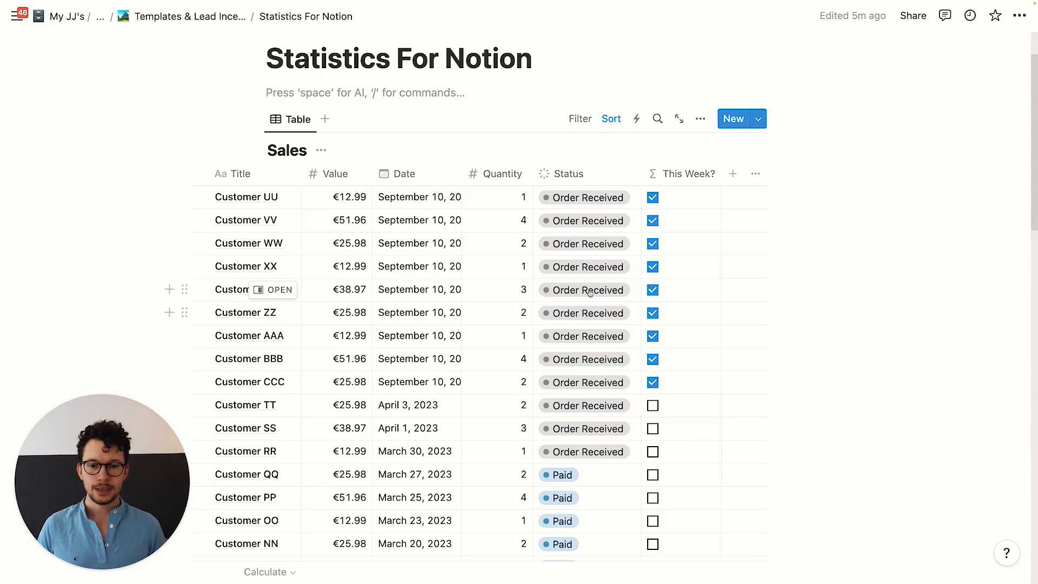
# Add another formula property to the Sales table and name it "Waiting for Payment?"
pyautogui.scroll(-1, 573, 303)
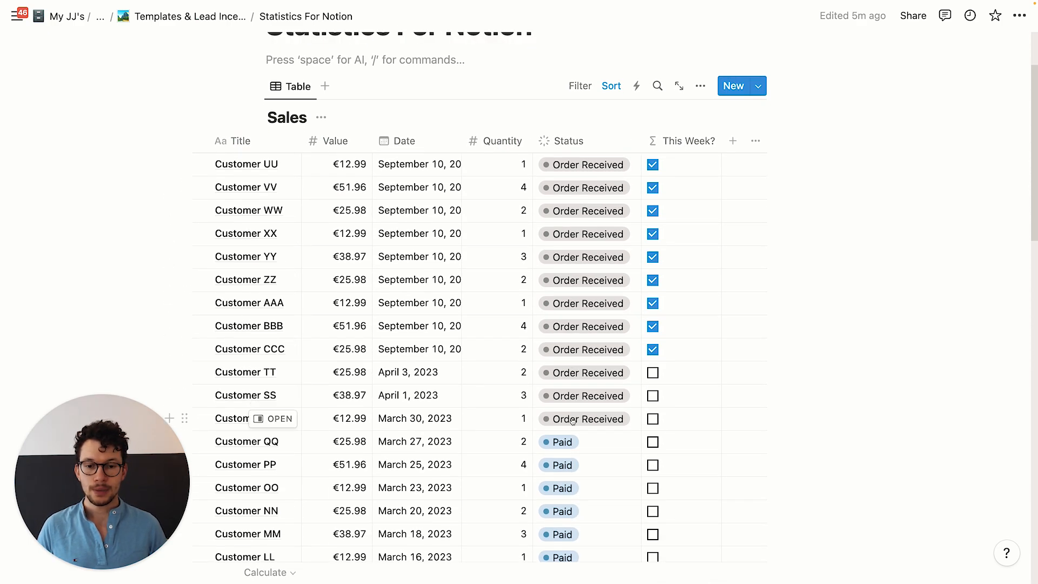
pyautogui.scroll(3, 685, 375)
pyautogui.scroll(-2, 740, 259)
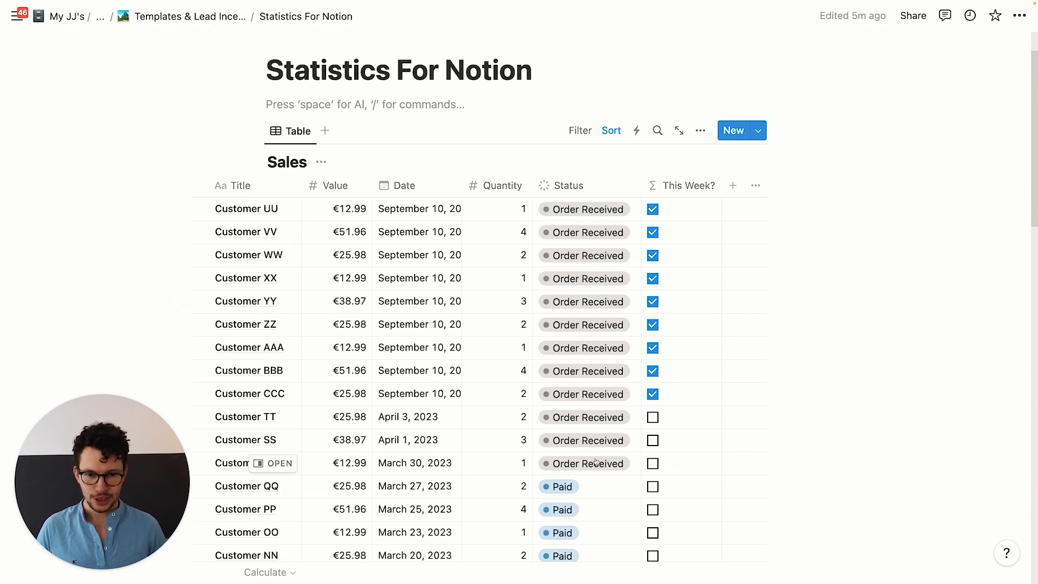
pyautogui.click(734, 185)
pyautogui.write('for')
pyautogui.press('Return')
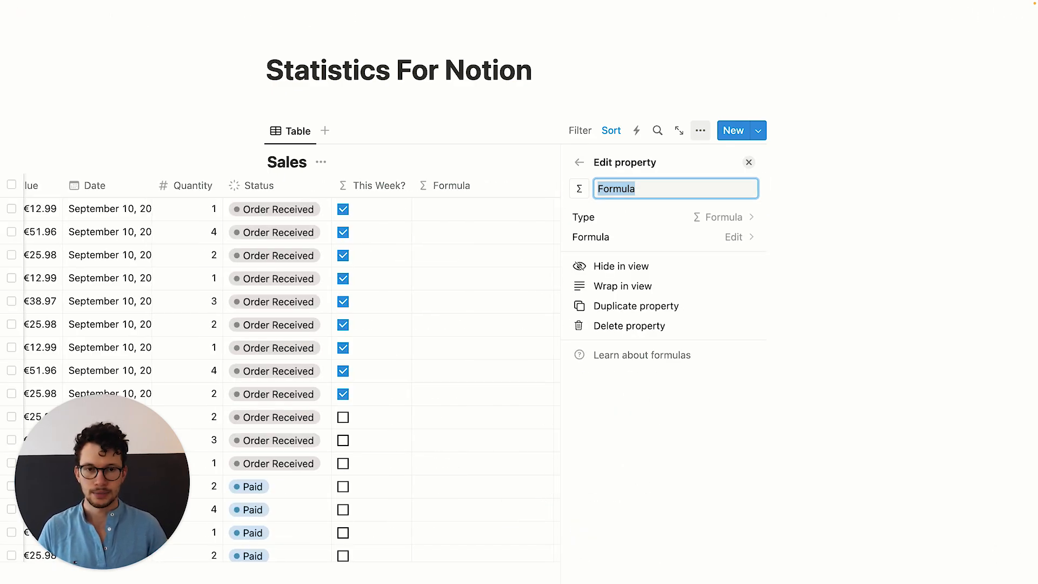
pyautogui.write('Waiting ')
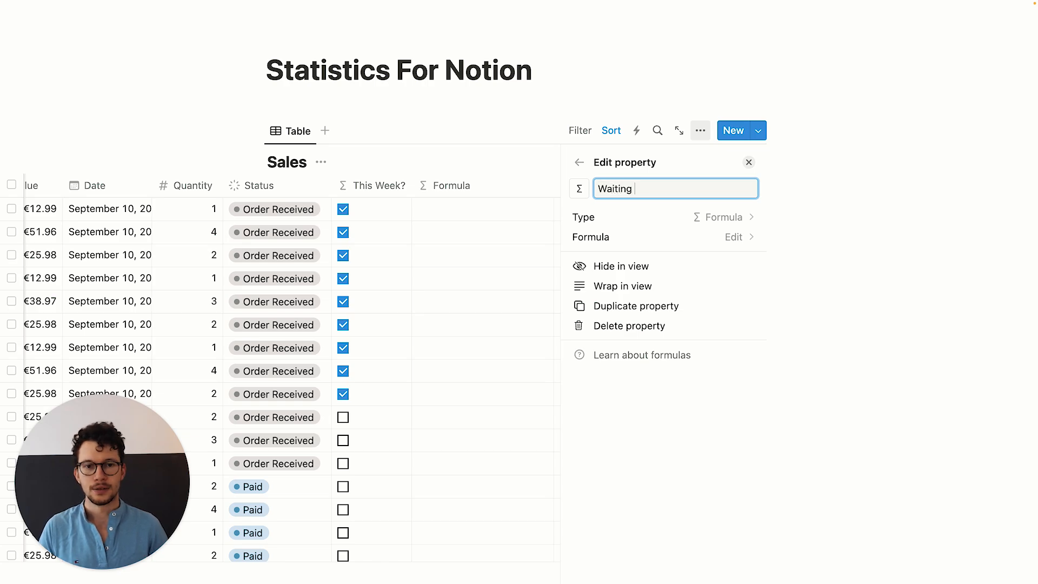
pyautogui.write('for Payment?')
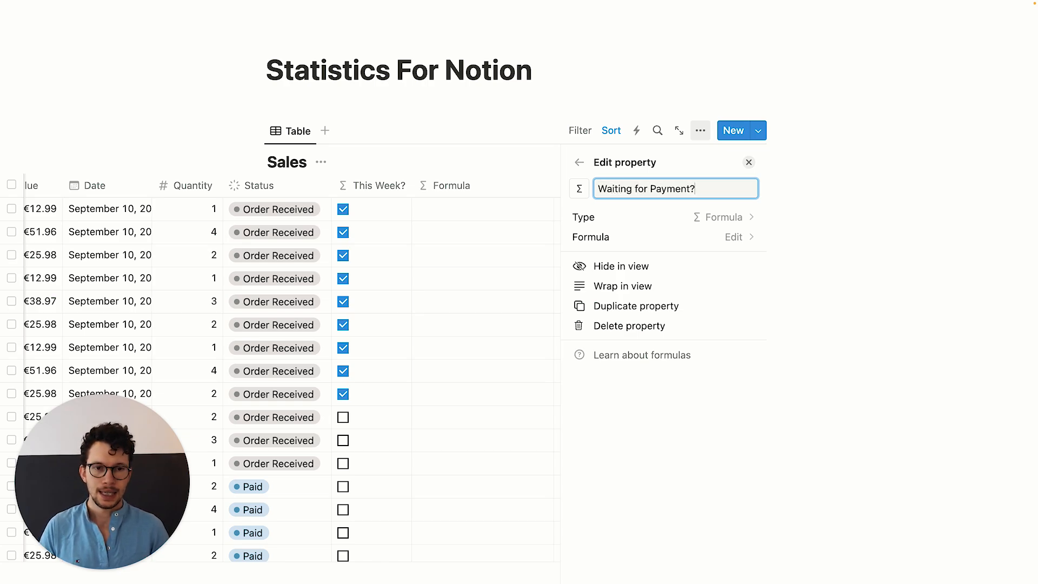
# Set the Waiting for Payment? formula to Status=="Order Received" and apply it
pyautogui.click(684, 238)
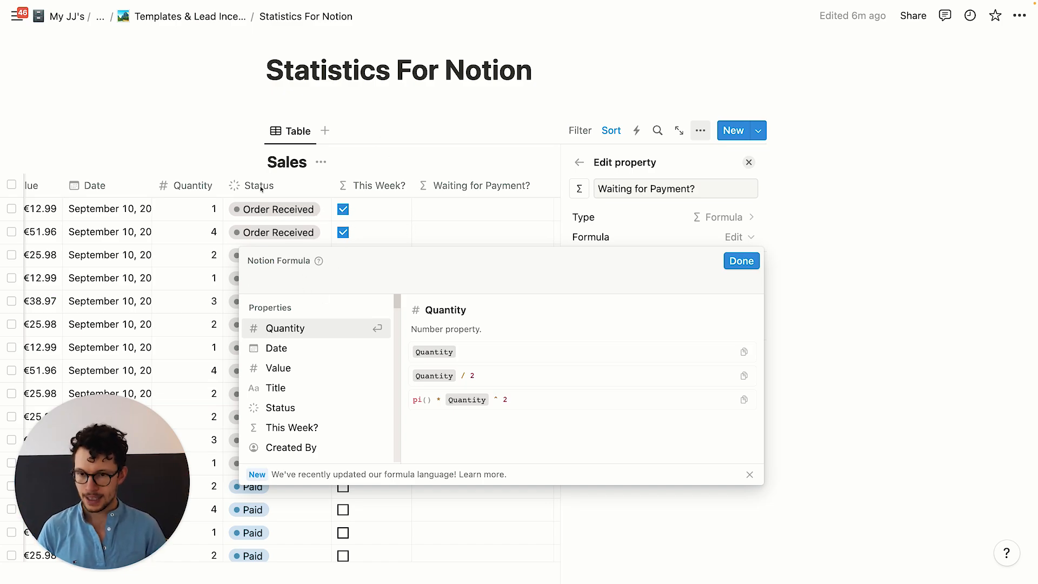
pyautogui.write('stat')
pyautogui.click(296, 356)
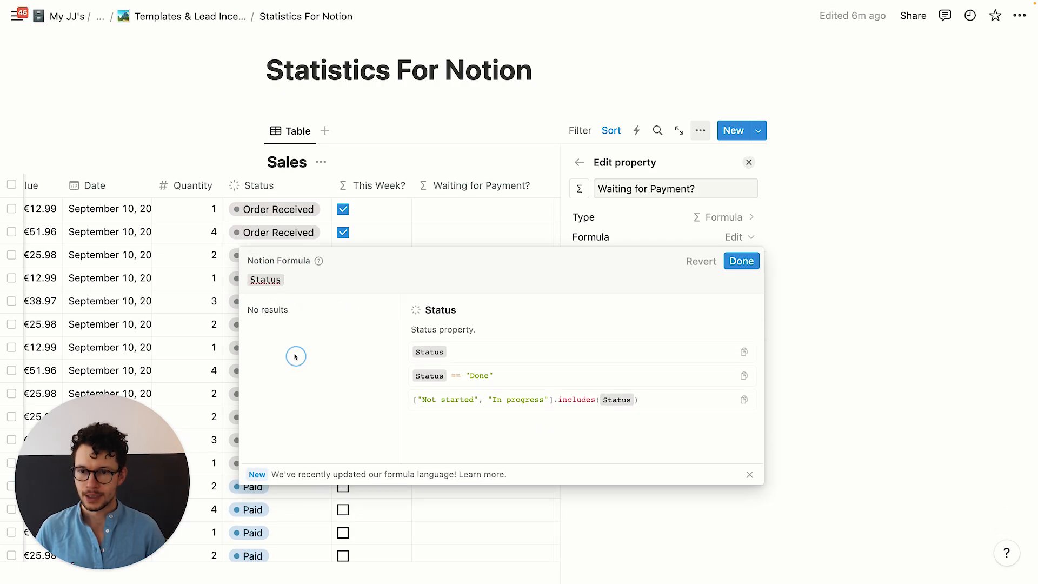
pyautogui.write('==')
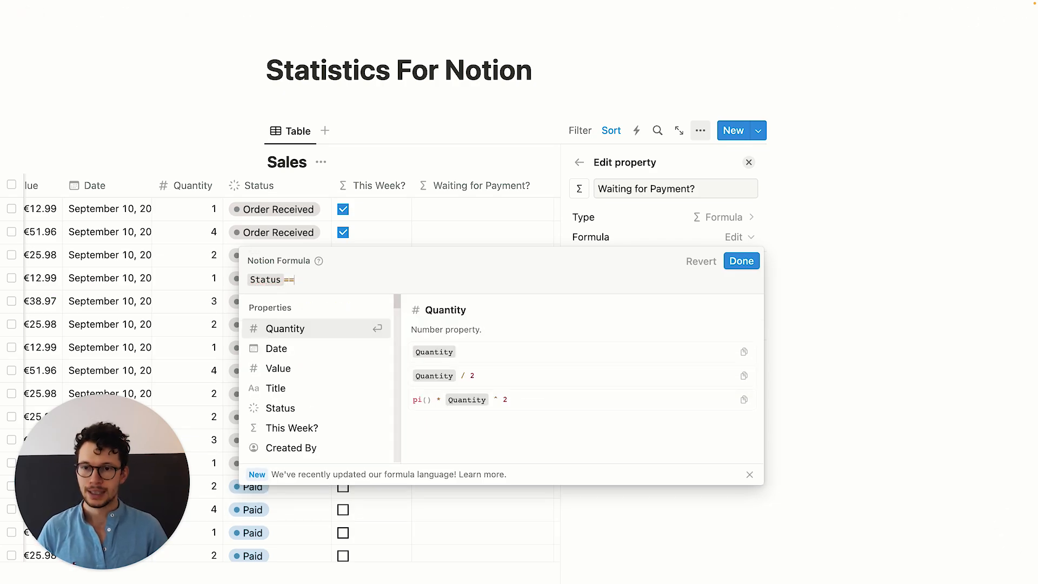
pyautogui.write('"')
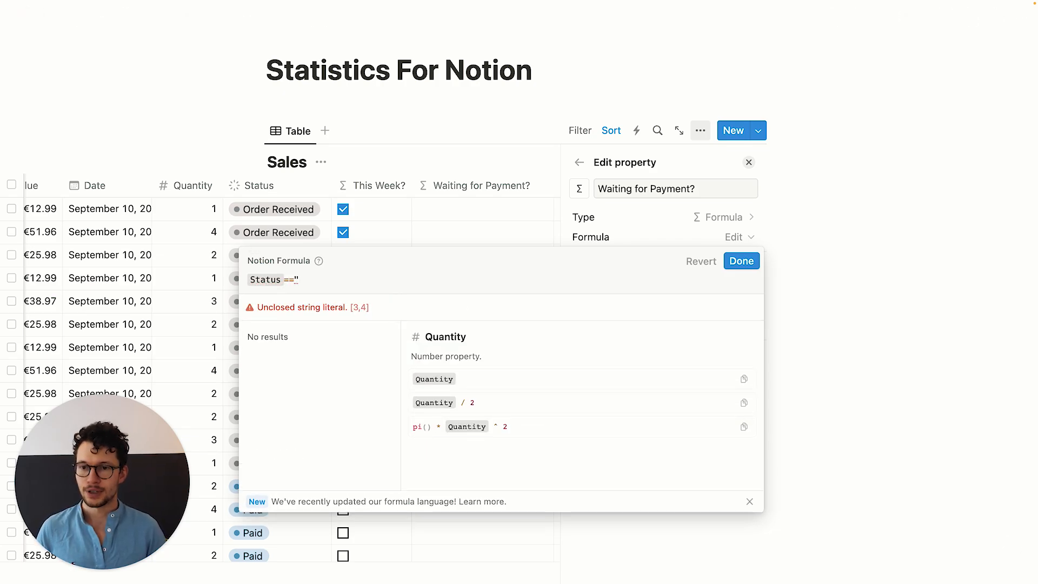
pyautogui.write('Order ')
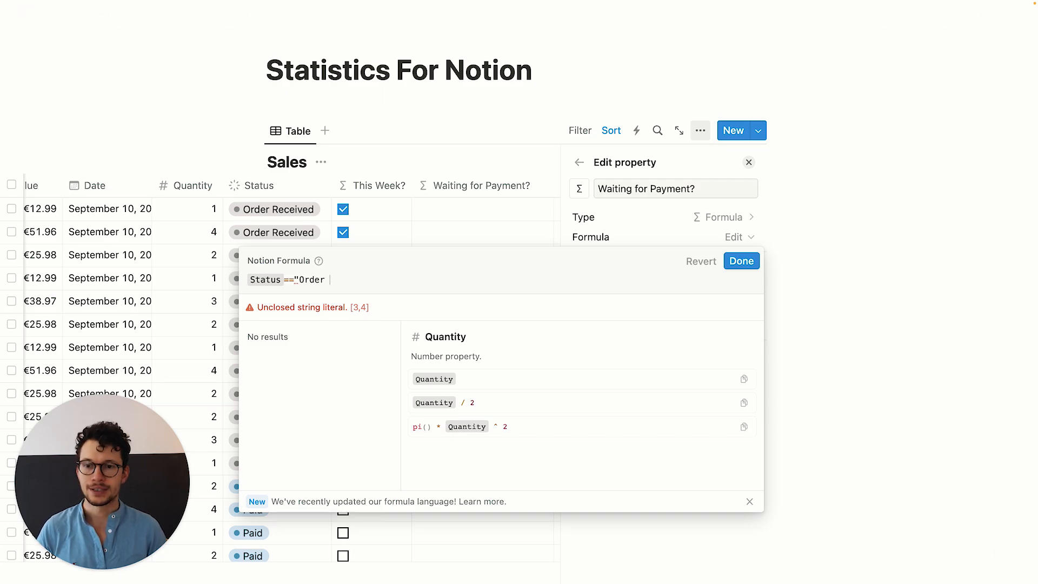
pyautogui.write('Received"')
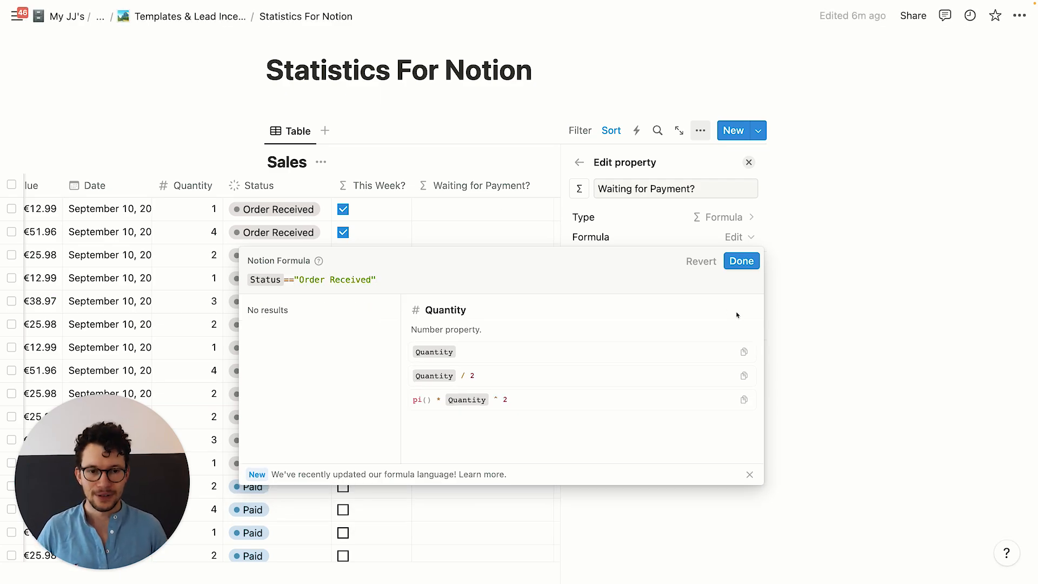
pyautogui.click(741, 261)
pyautogui.click(422, 117)
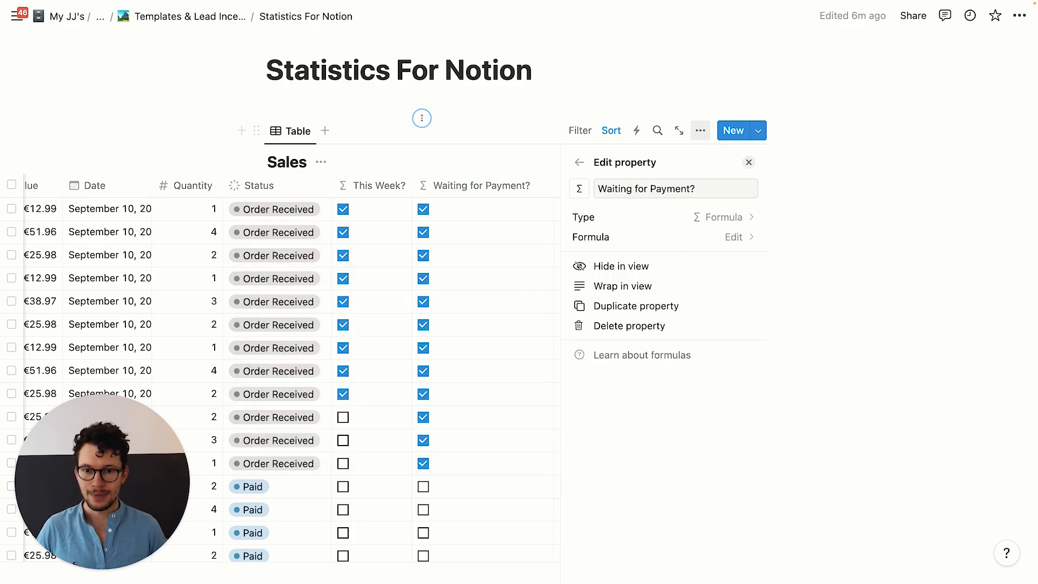
# Narrow the Waiting for Payment? column in the Sales table and set Customer XX's Status to Paid
pyautogui.scroll(-2, 637, 160)
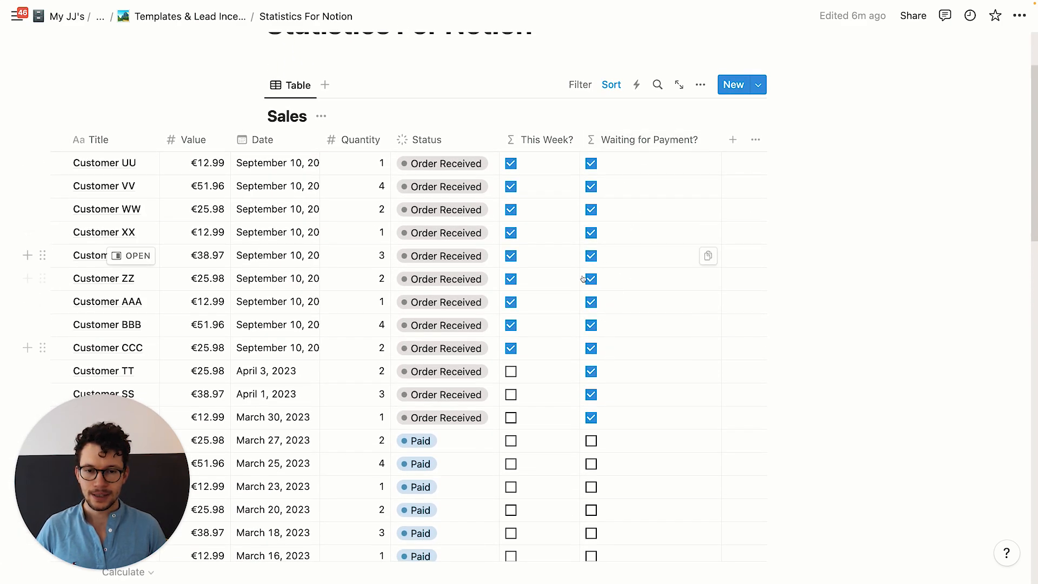
pyautogui.moveTo(721, 142); pyautogui.dragTo(705, 149)
pyautogui.click(454, 234)
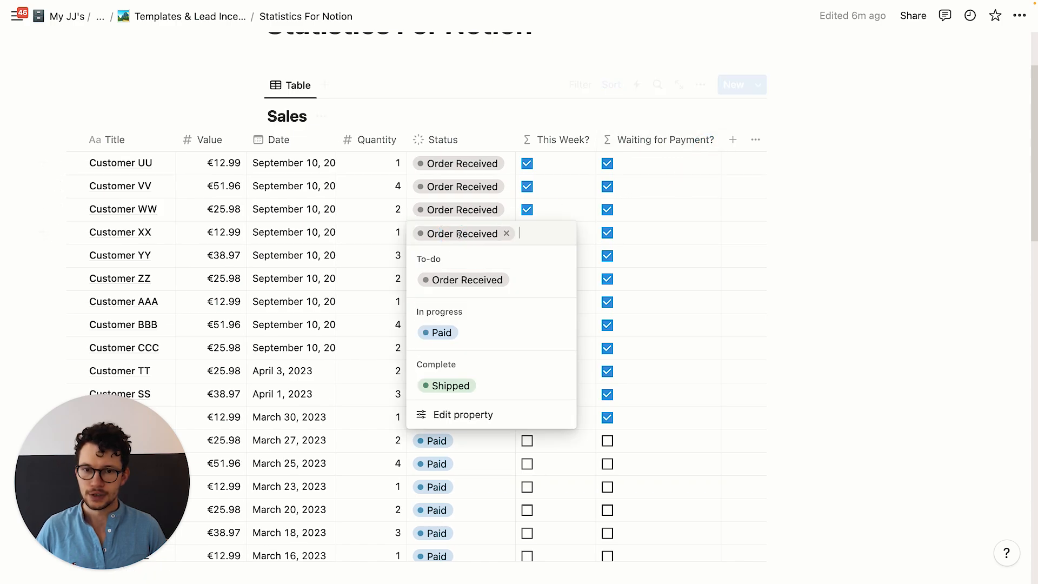
pyautogui.click(437, 333)
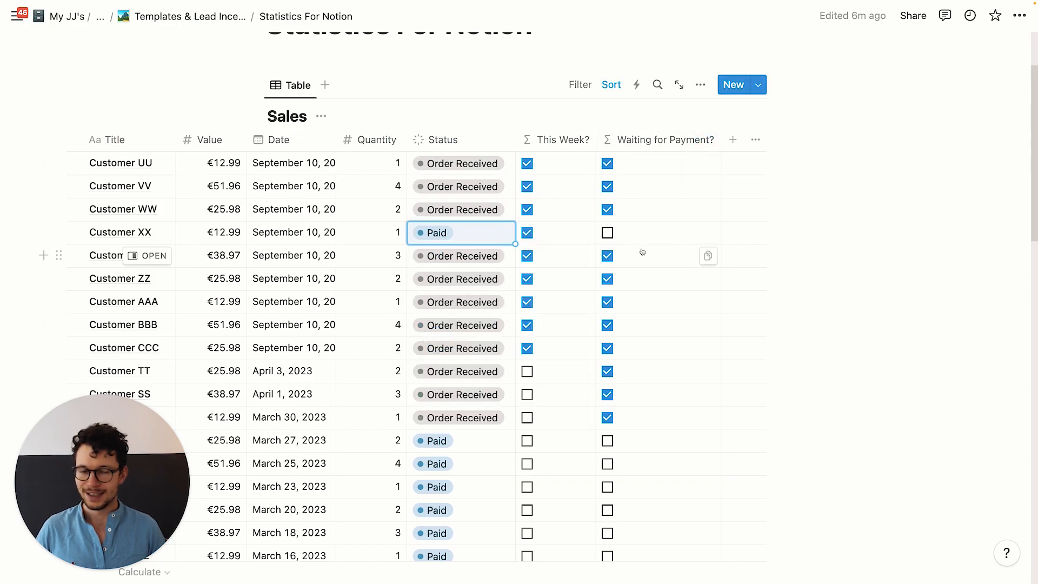
pyautogui.click(817, 254)
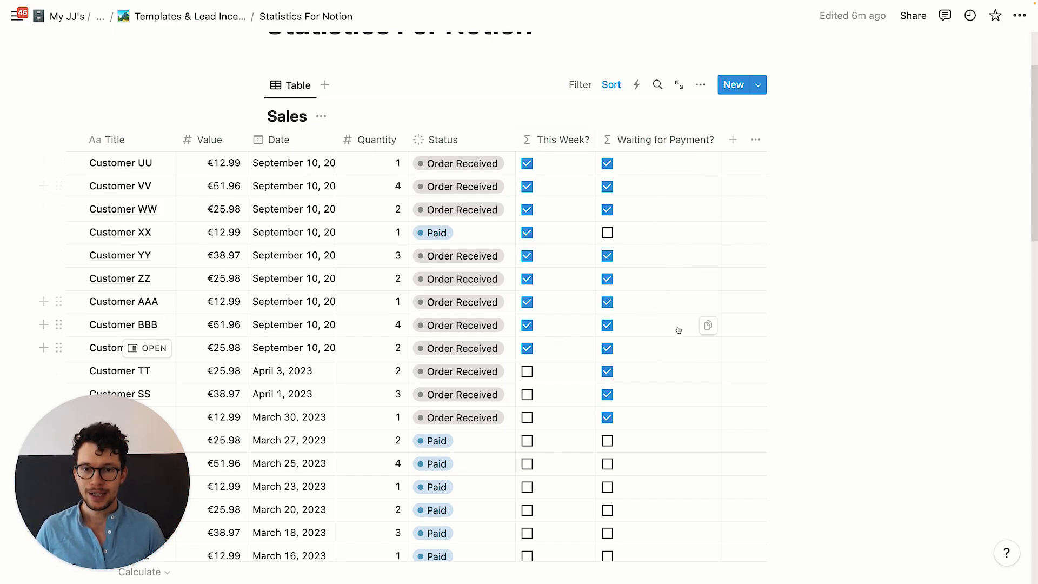
# Add another formula property to the Sales table and name it "Paid This Week"
pyautogui.click(732, 141)
pyautogui.write('for')
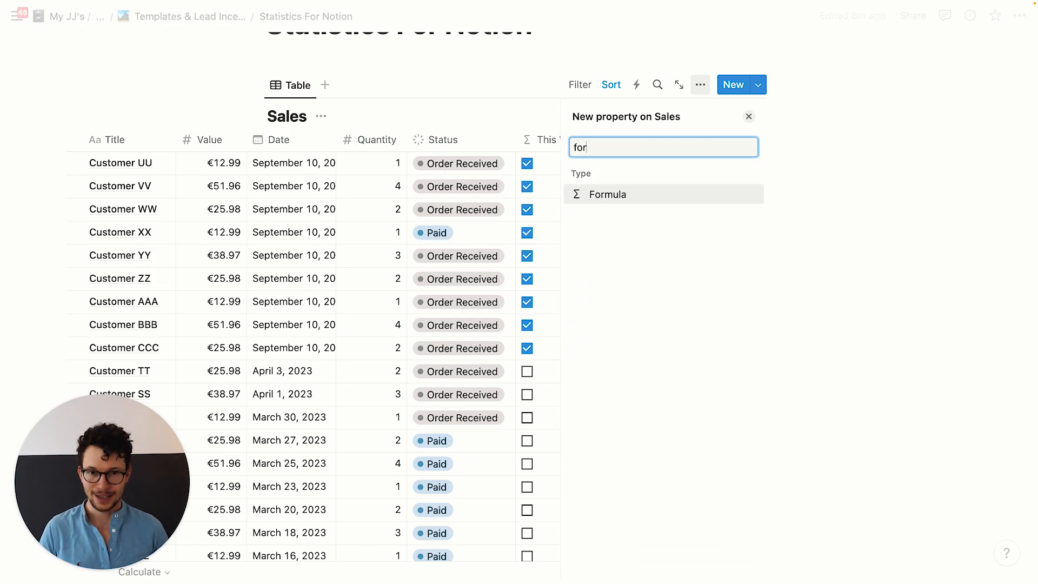
pyautogui.press('Return')
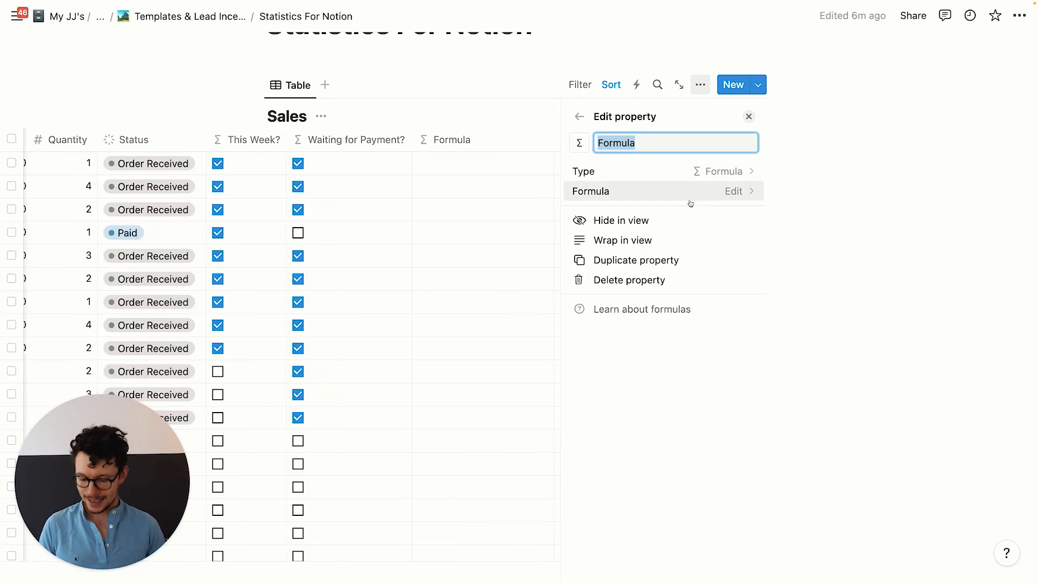
pyautogui.write('Paid This Week')
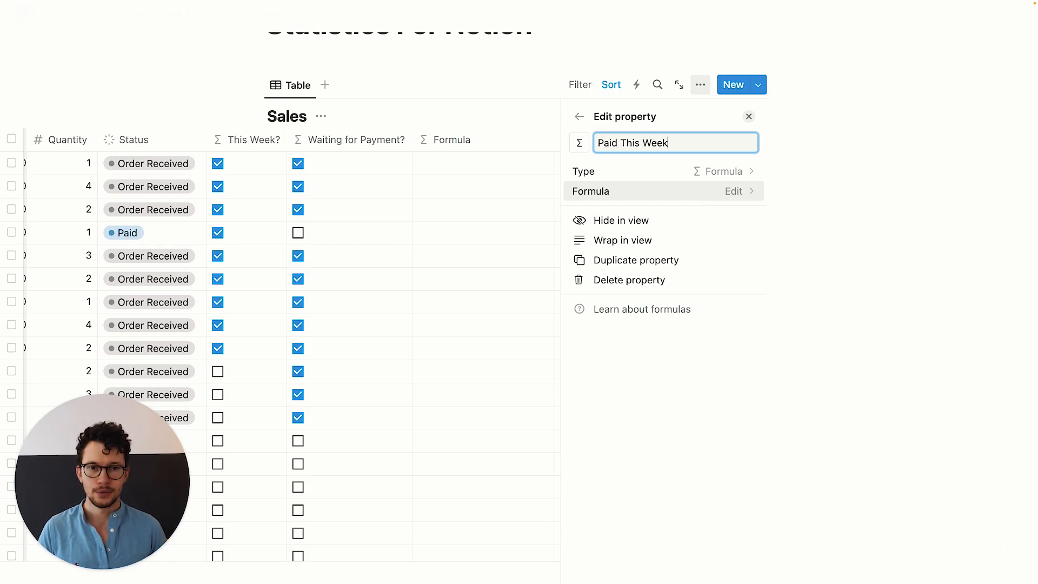
# Start the Paid This Week formula with an and( function that takes the This Week? property as its first condition
pyautogui.click(674, 192)
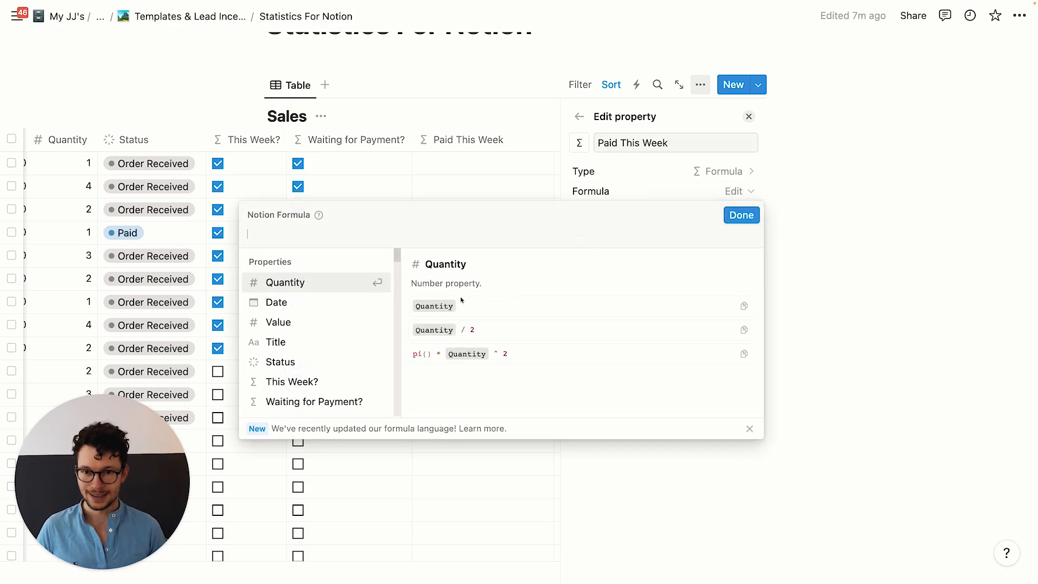
pyautogui.write('and')
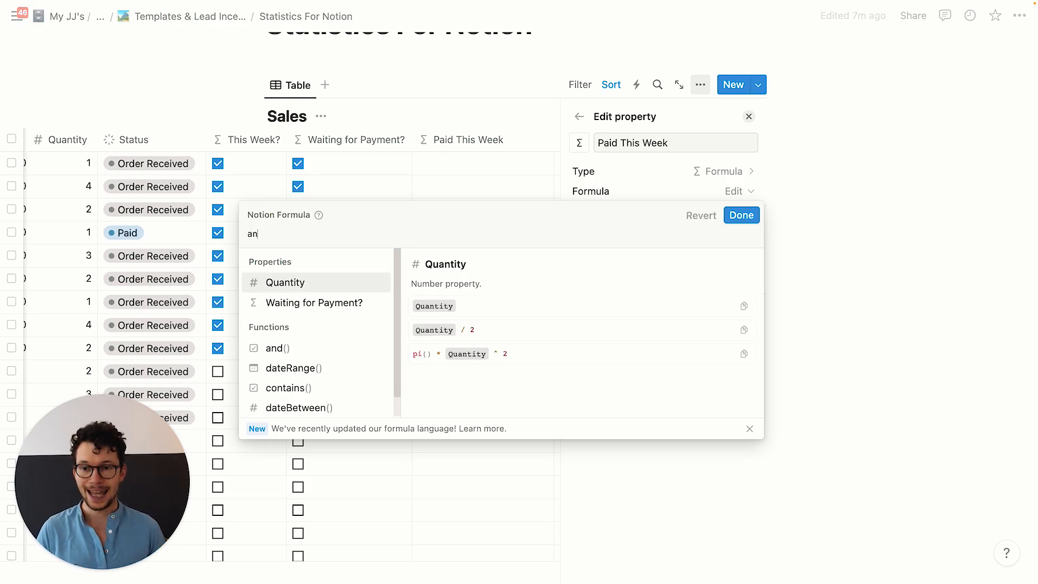
pyautogui.click(254, 233)
pyautogui.click(292, 227)
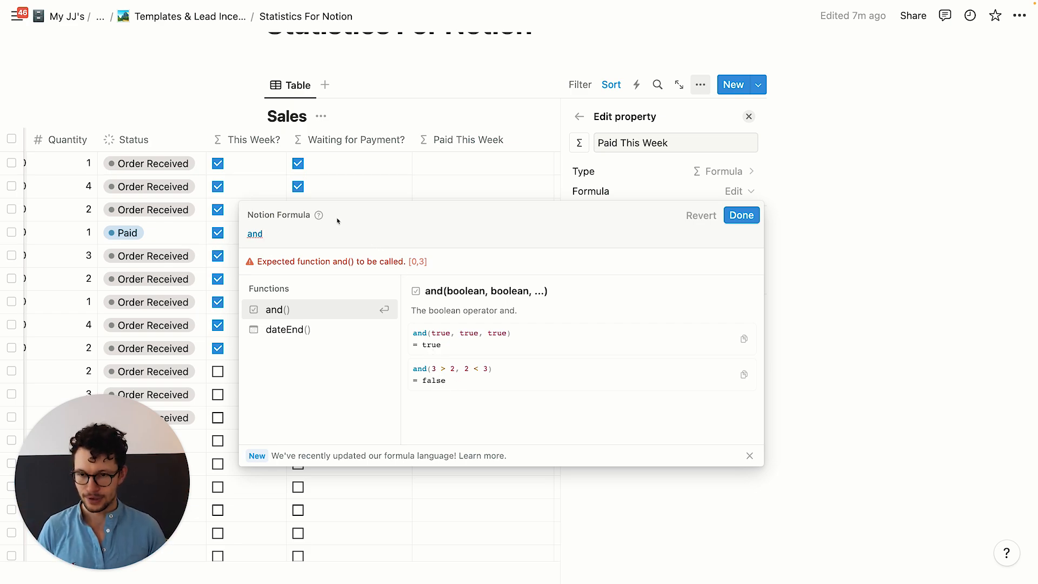
pyautogui.write('(')
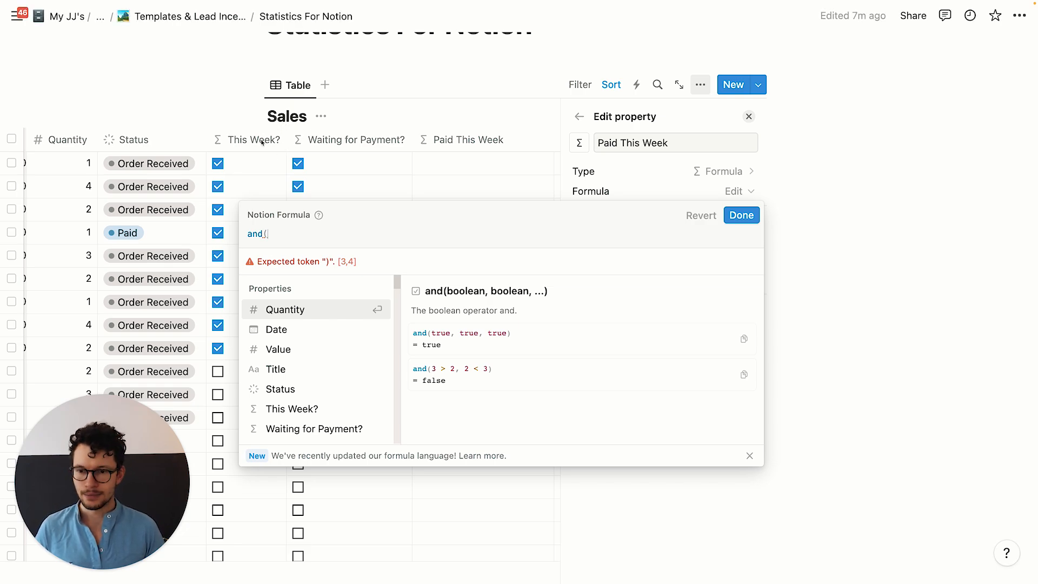
pyautogui.click(292, 409)
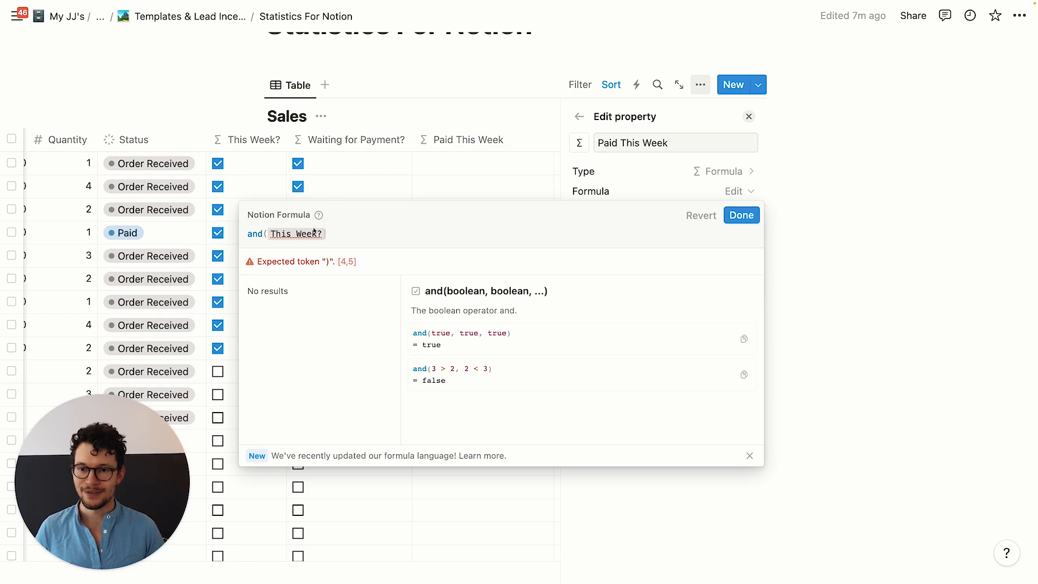
# Add Status=="Paid" as the second condition of the Paid This Week formula, close the bracket and apply it
pyautogui.write(',')
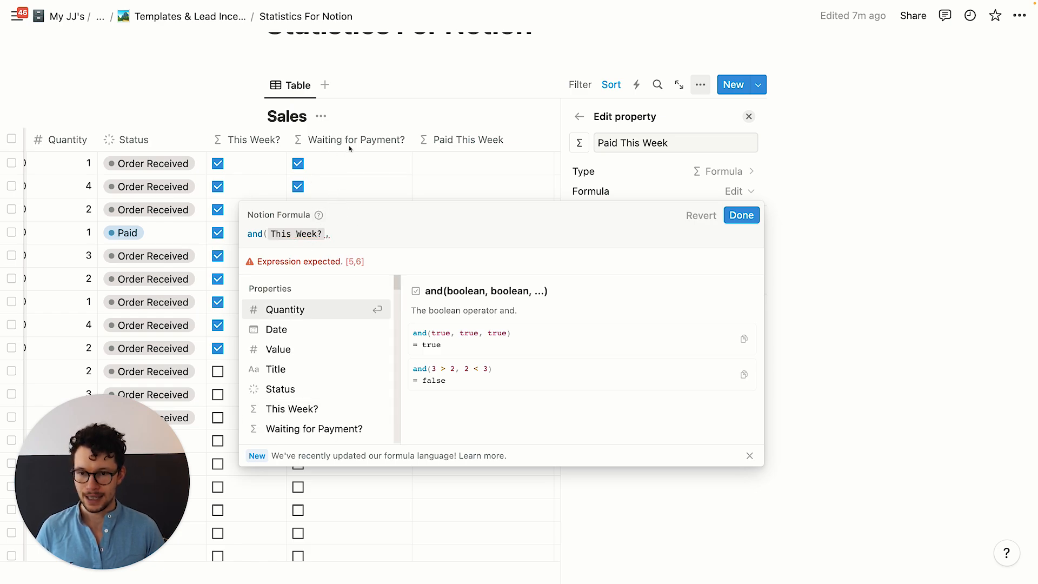
pyautogui.write('sta')
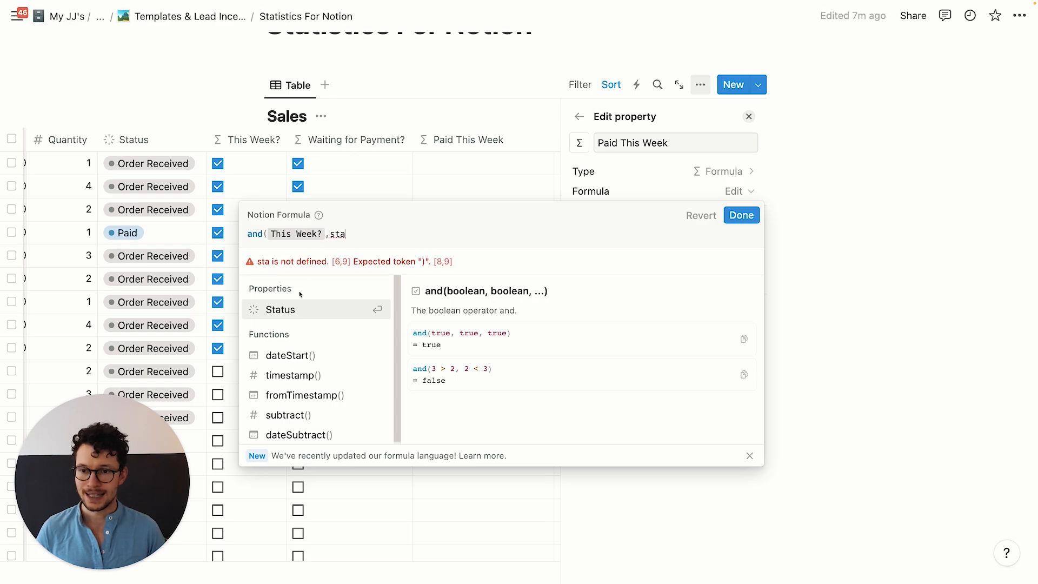
pyautogui.click(294, 310)
pyautogui.write('=="')
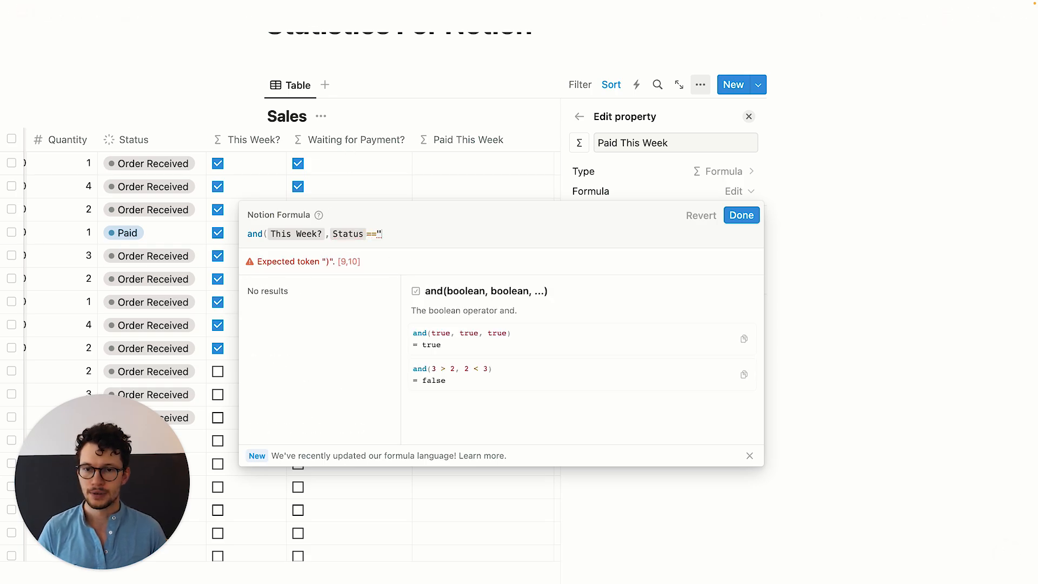
pyautogui.write('Paid")')
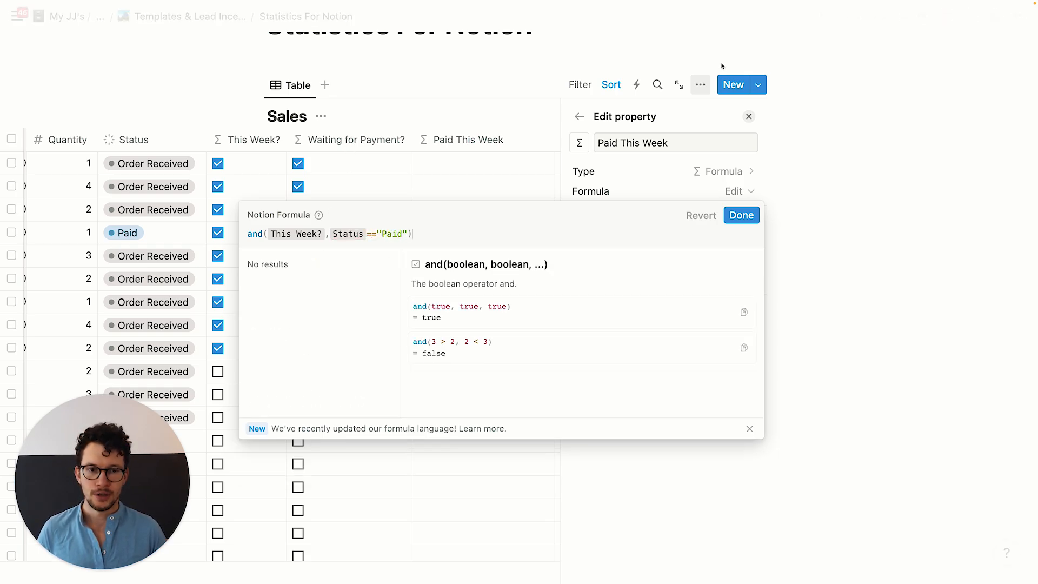
pyautogui.click(741, 215)
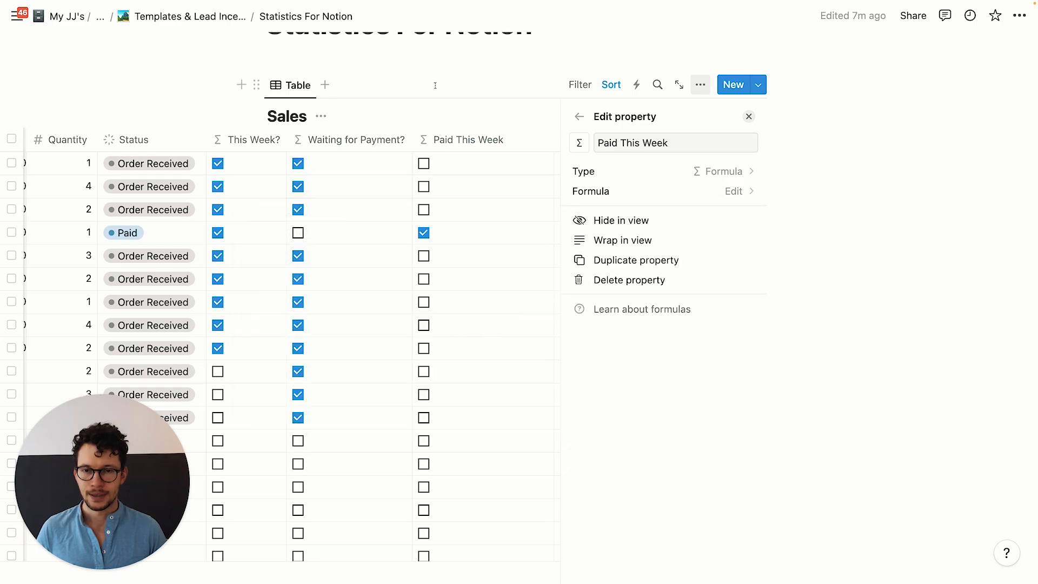
# Close the property settings and set Customer ZZ's Status to Paid in the Sales table
pyautogui.press('Escape')
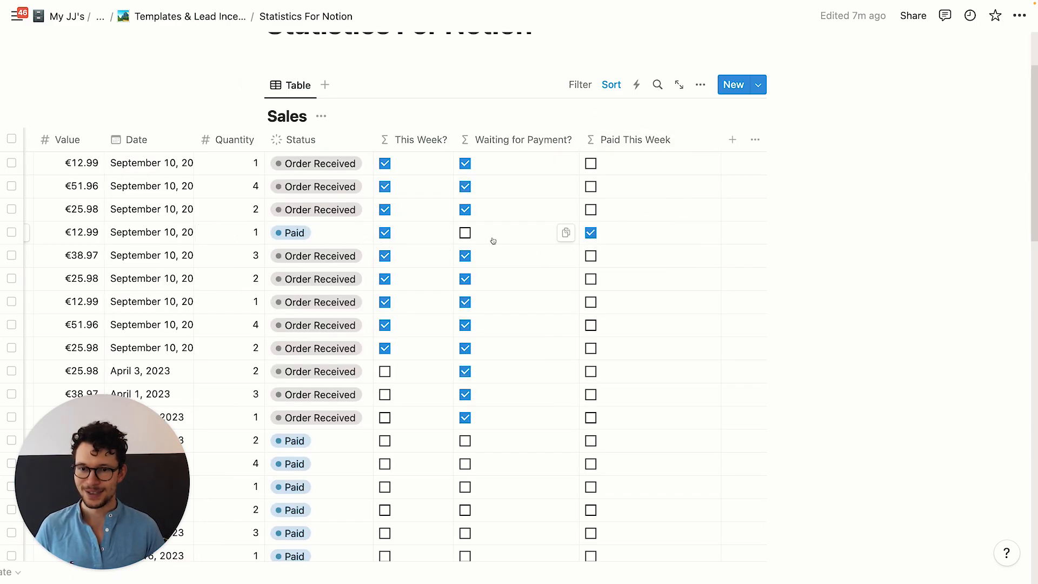
pyautogui.click(296, 279)
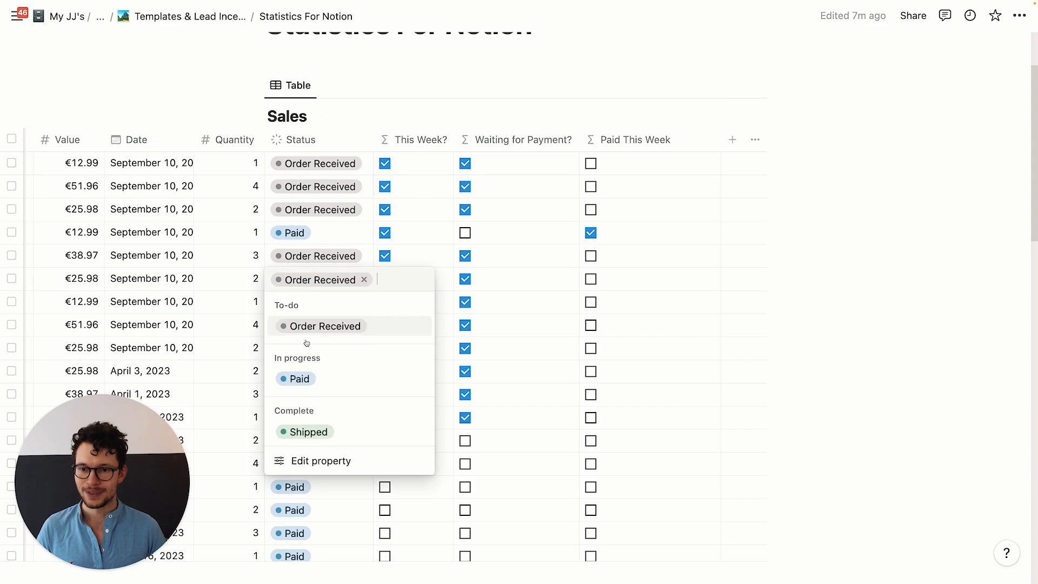
pyautogui.click(367, 381)
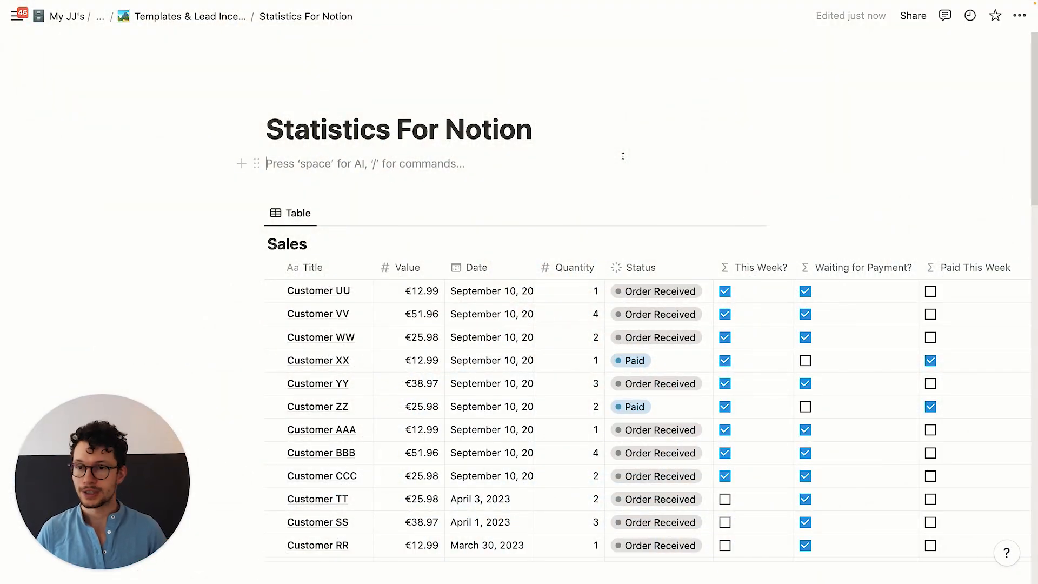
# Insert a new table database above the Sales table and title it "Insights for Sales"
pyautogui.write('/data')
pyautogui.press('Return')
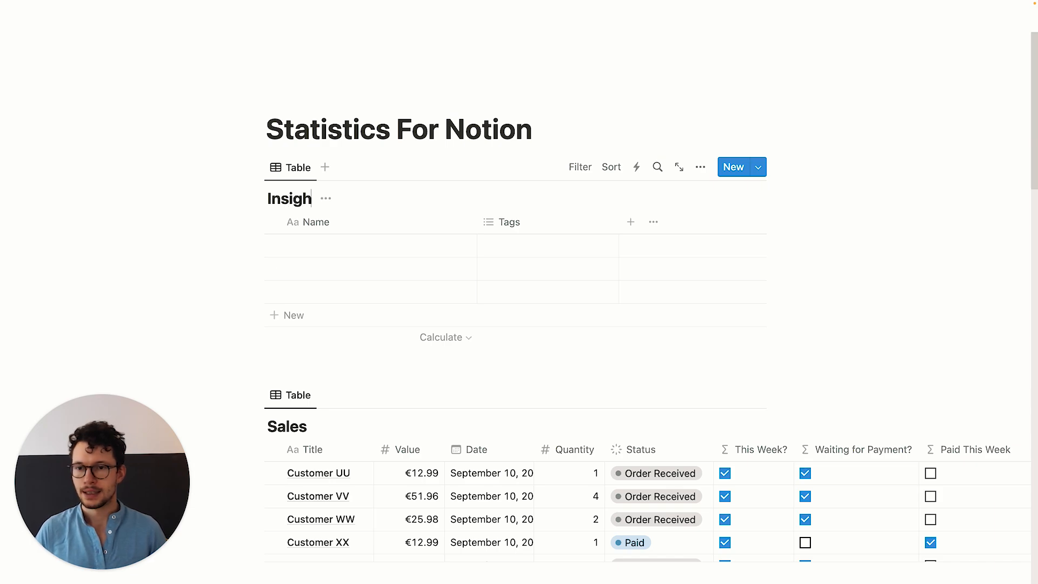
pyautogui.write('Insights for Sales')
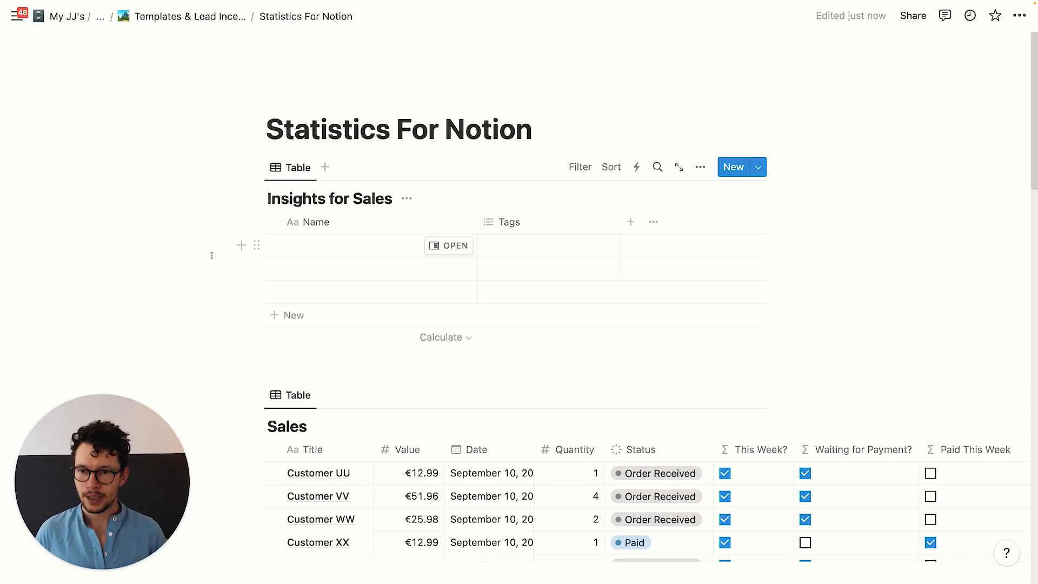
# Delete the last two empty rows of Insights for Sales and name the remaining row "Stats"
pyautogui.moveTo(211, 271); pyautogui.dragTo(265, 292)
pyautogui.press('Delete')
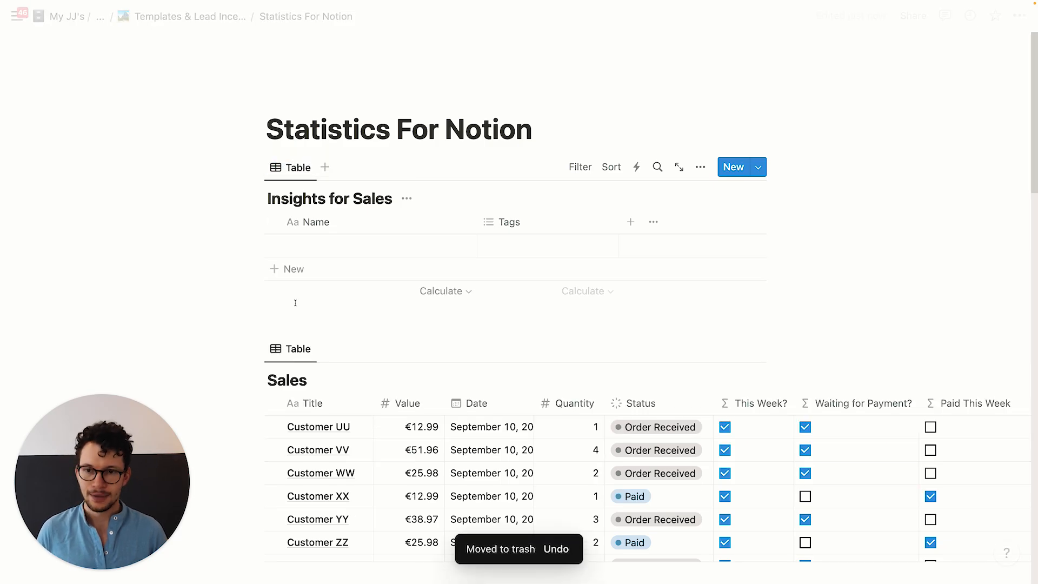
pyautogui.click(302, 245)
pyautogui.write('Stats')
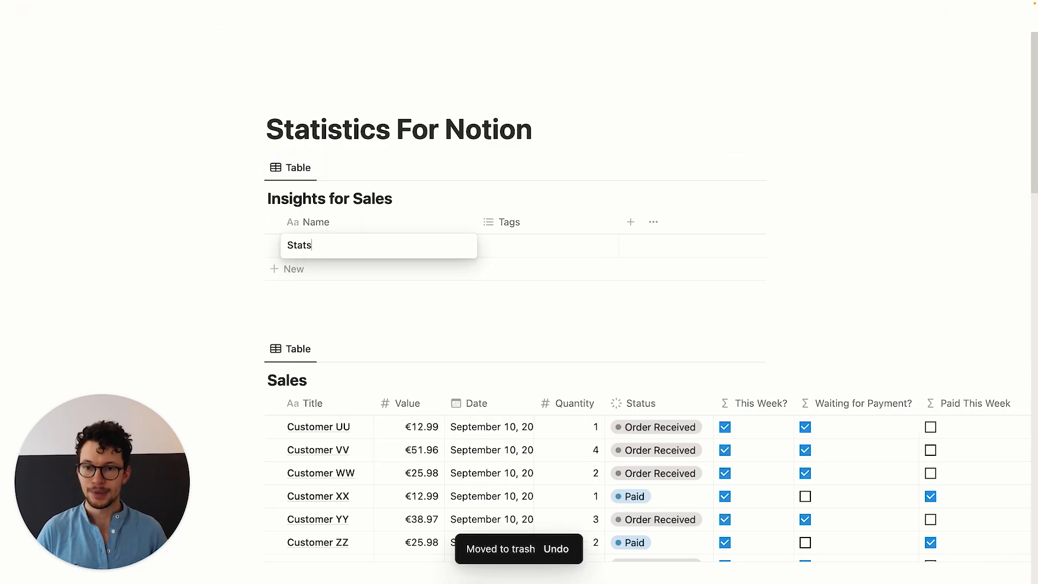
pyautogui.press('Return')
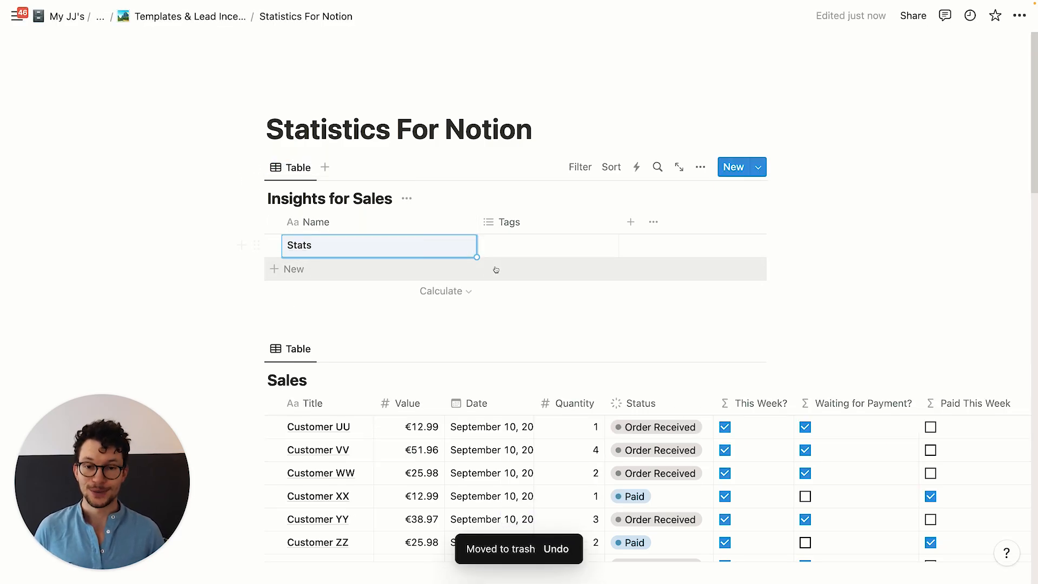
# Change the Tags property of Insights for Sales to a relation linked to the Sales database
pyautogui.scroll(-2, 491, 275)
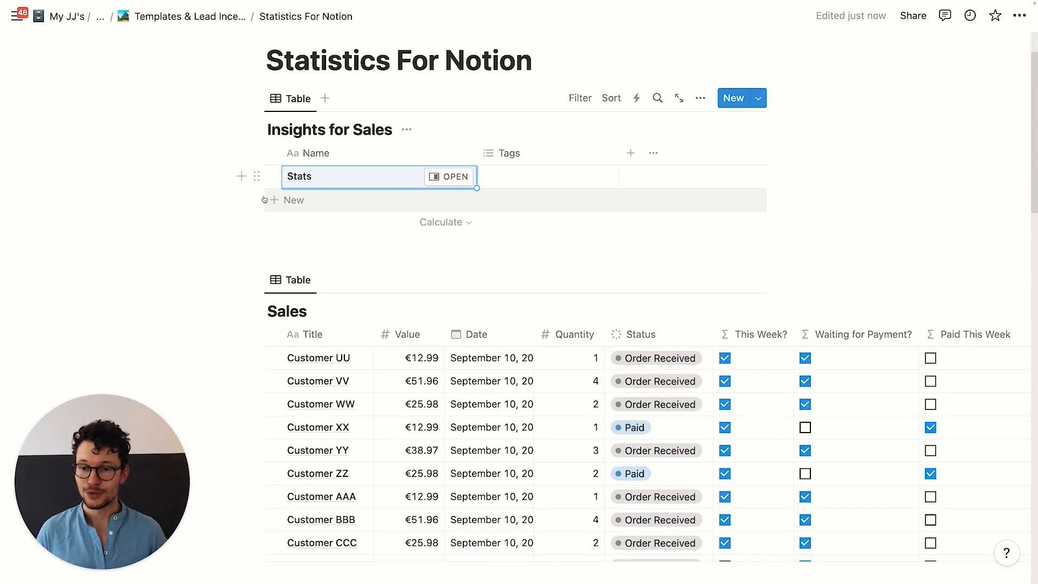
pyautogui.click(516, 154)
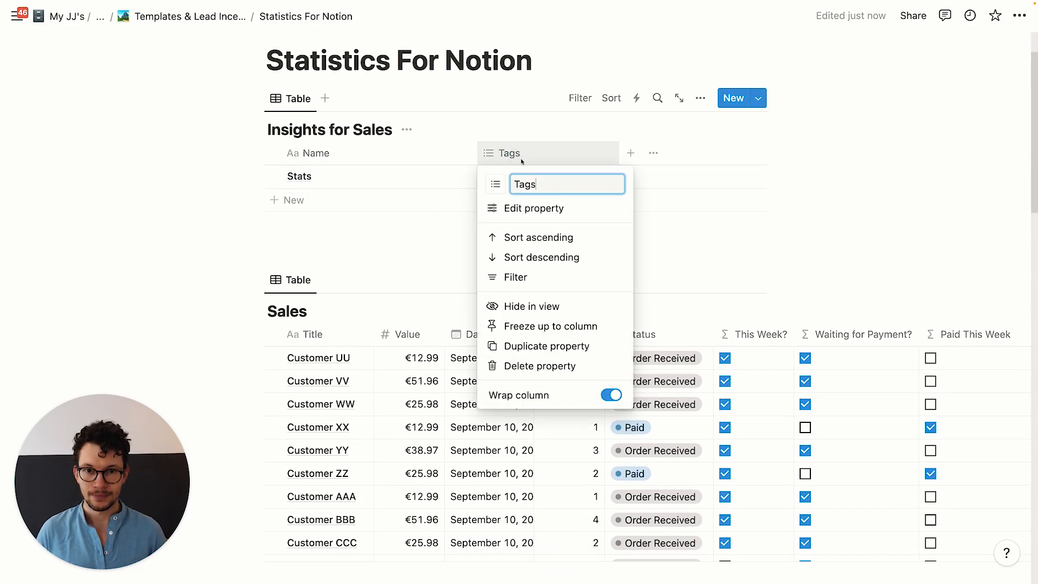
pyautogui.click(533, 208)
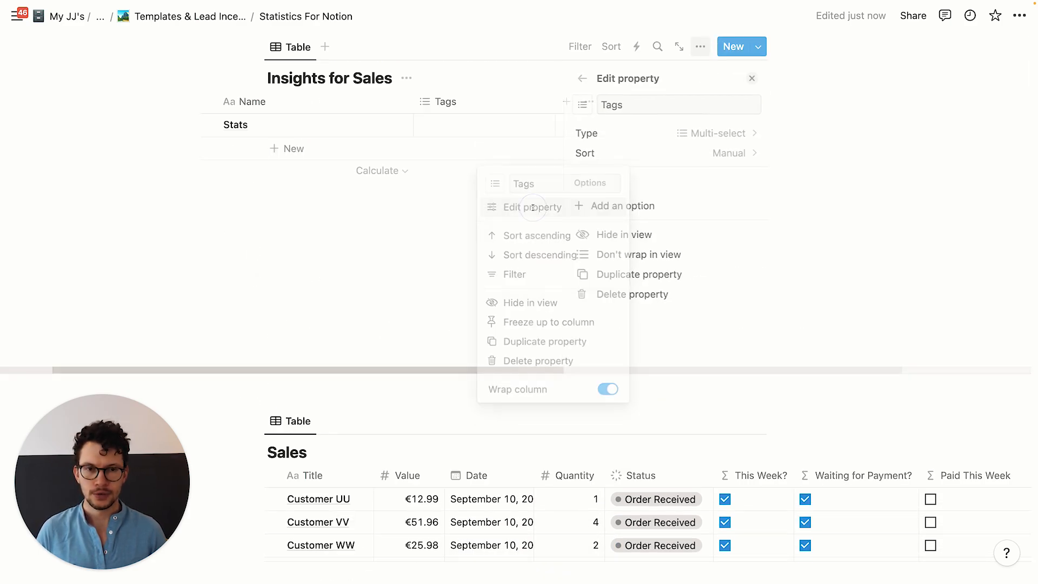
pyautogui.click(655, 132)
pyautogui.write('rel')
pyautogui.press('Return')
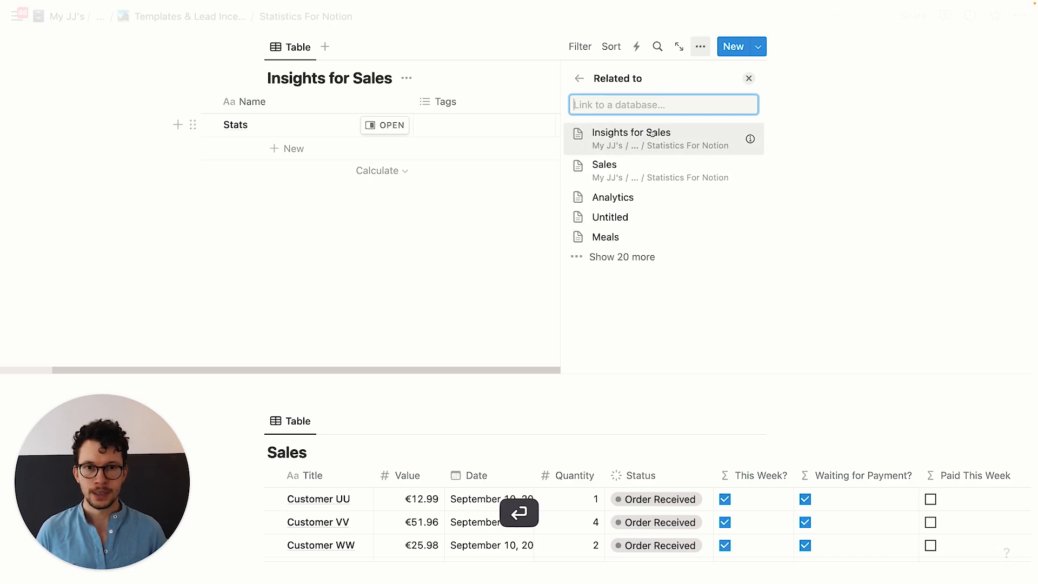
pyautogui.click(615, 168)
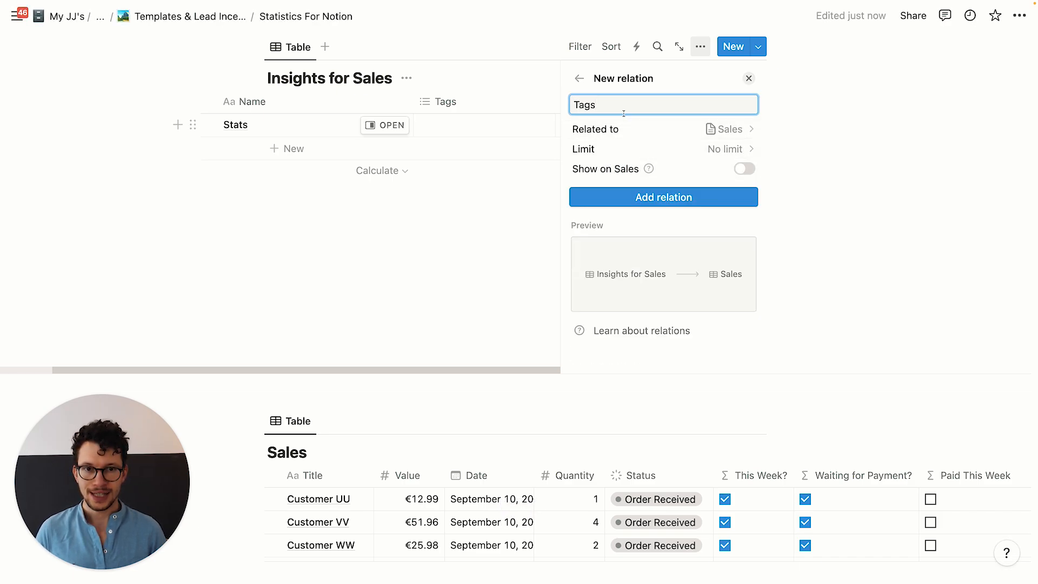
# Name the new relation "Insights", show it on Sales and name the related property there "Insights" too
pyautogui.press('super+a')
pyautogui.press('BackSpace')
pyautogui.write('Insights')
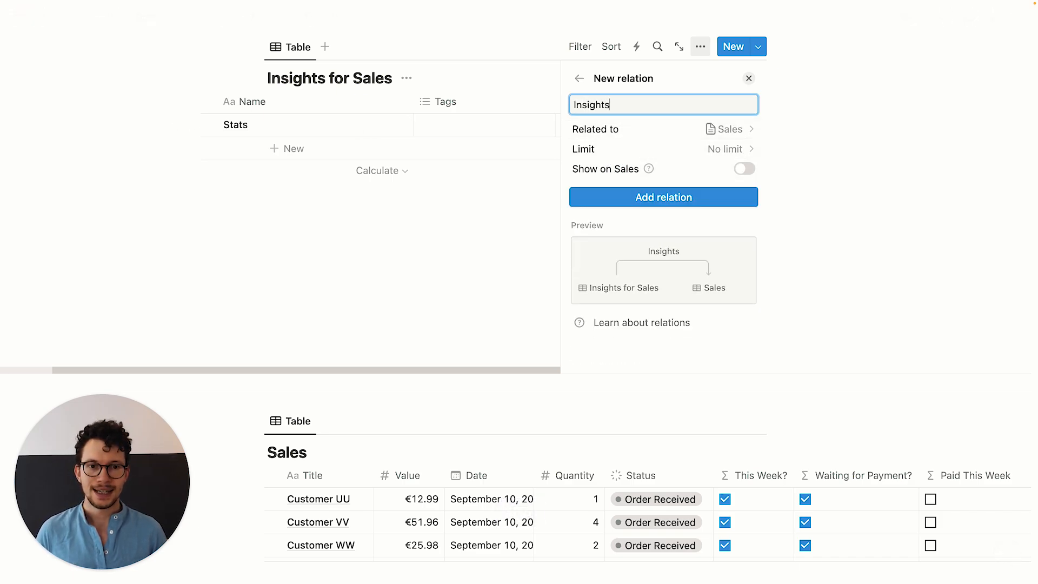
pyautogui.click(736, 170)
pyautogui.click(662, 215)
pyautogui.write('Insights')
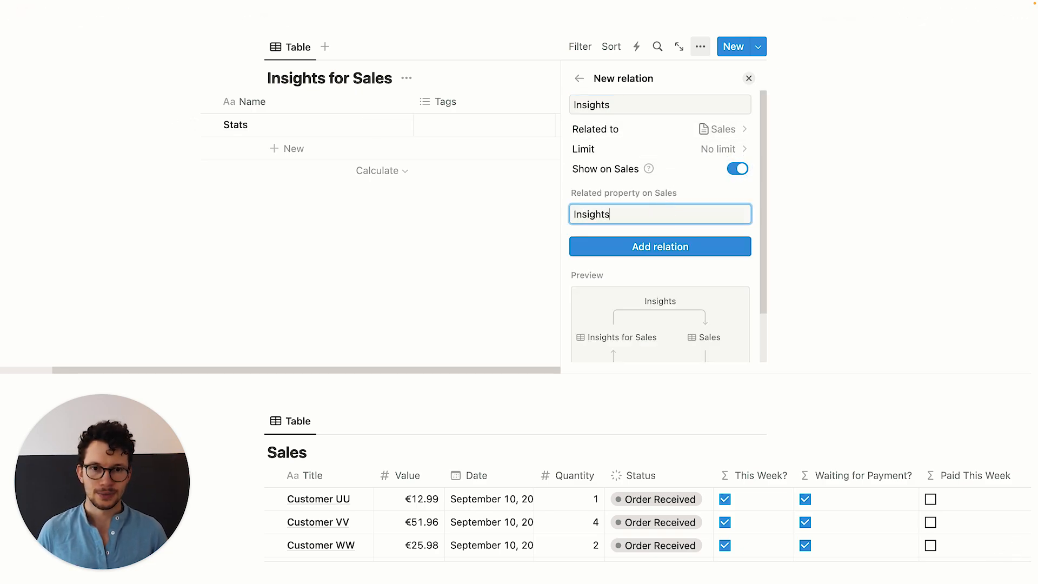
# Rename the relation on the Insights for Sales side to "Sales", add the relation and close the property settings
pyautogui.click(593, 105)
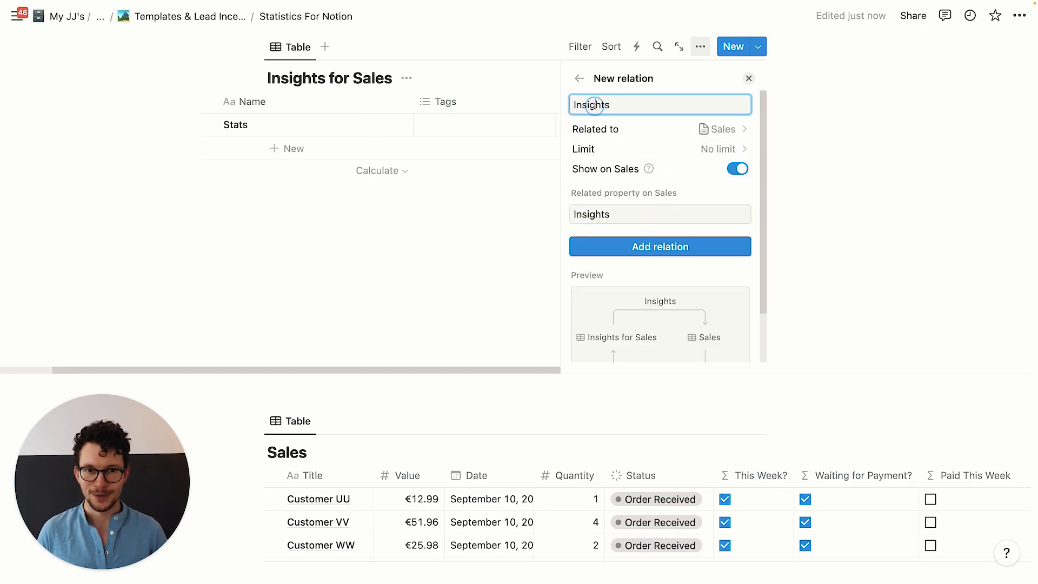
pyautogui.press('super+a')
pyautogui.click(617, 104)
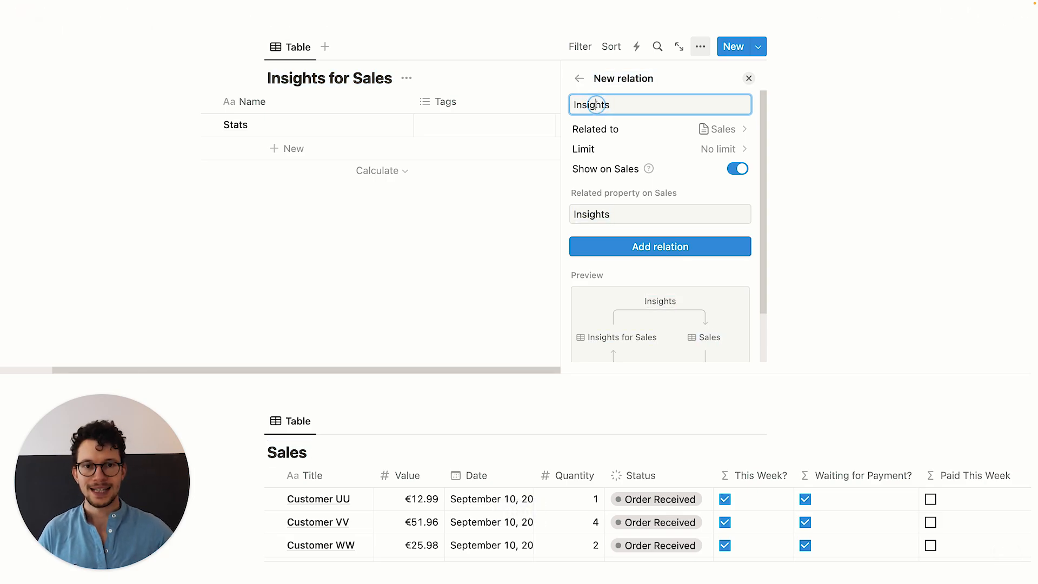
pyautogui.moveTo(616, 103); pyautogui.dragTo(565, 104)
pyautogui.write('Sales')
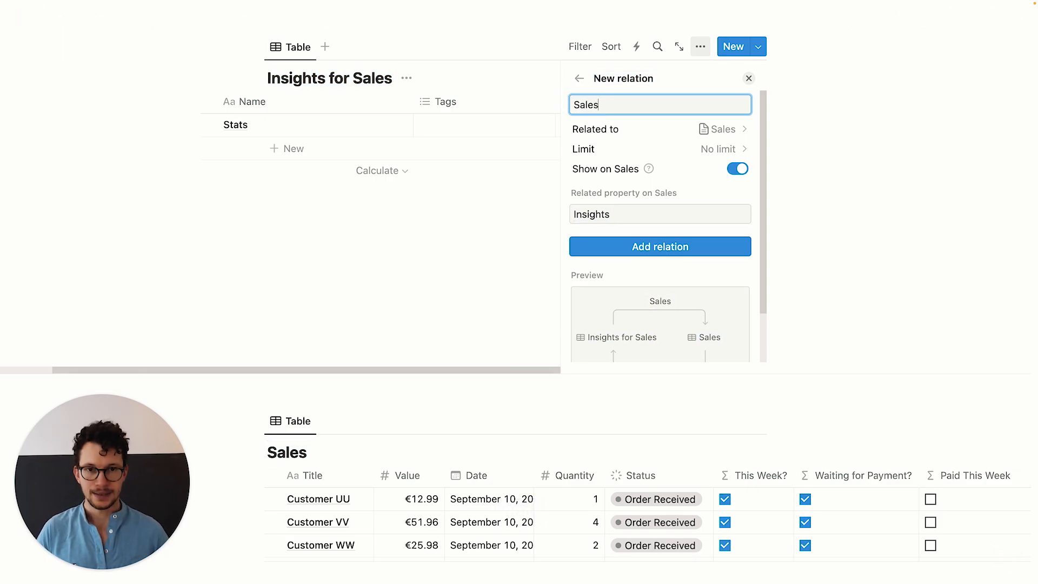
pyautogui.click(660, 247)
pyautogui.click(510, 244)
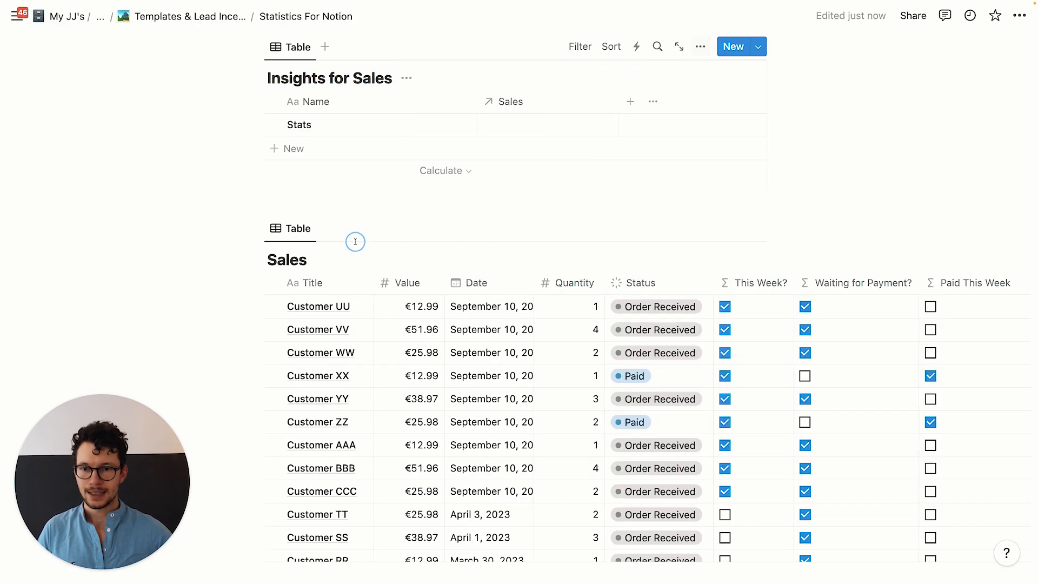
# Select all rows of the Sales table and link them to the Stats page through the Insights relation
pyautogui.scroll(-3, 412, 341)
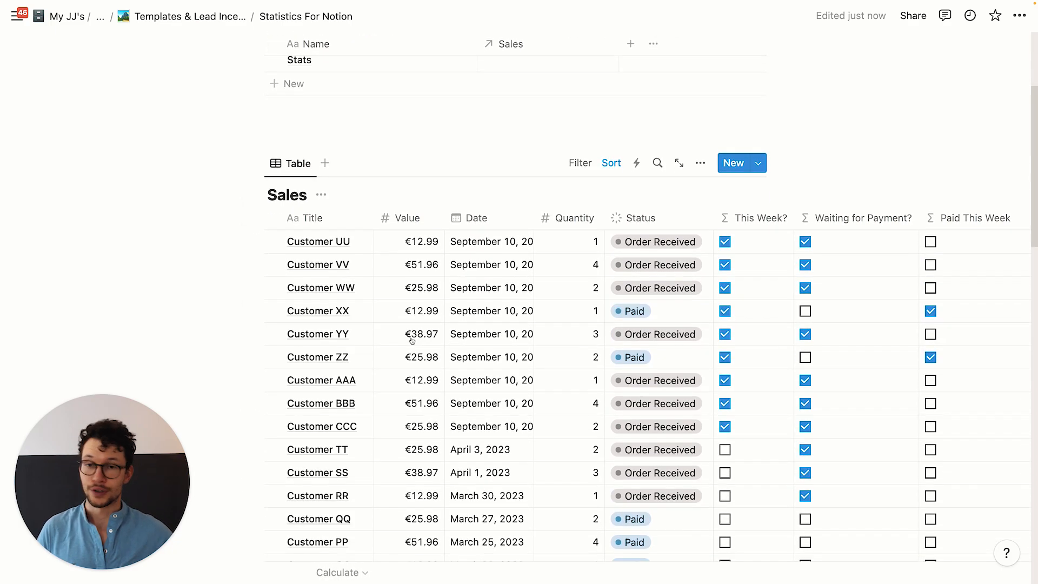
pyautogui.scroll(-1, 412, 340)
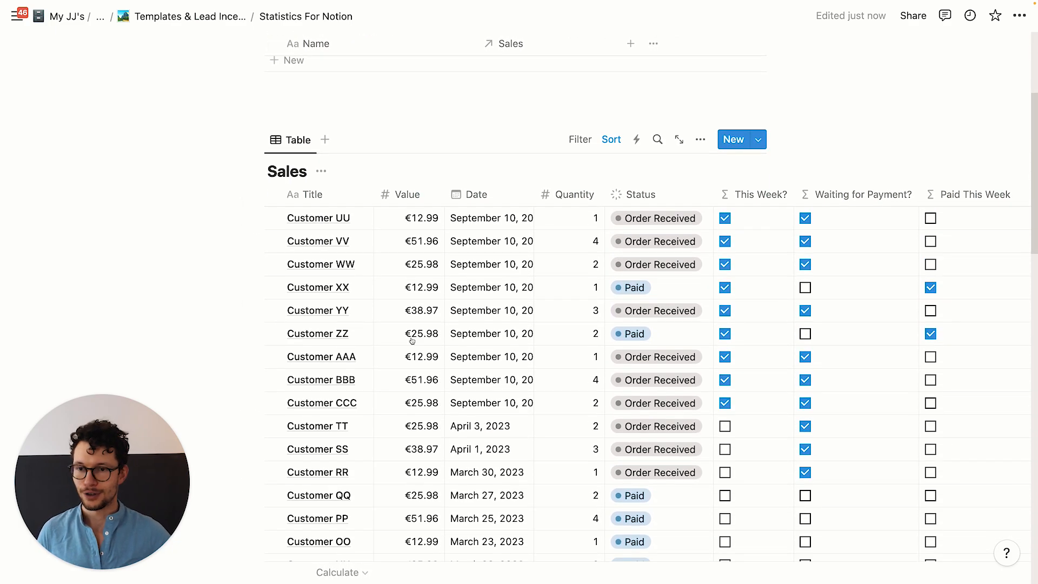
pyautogui.click(274, 193)
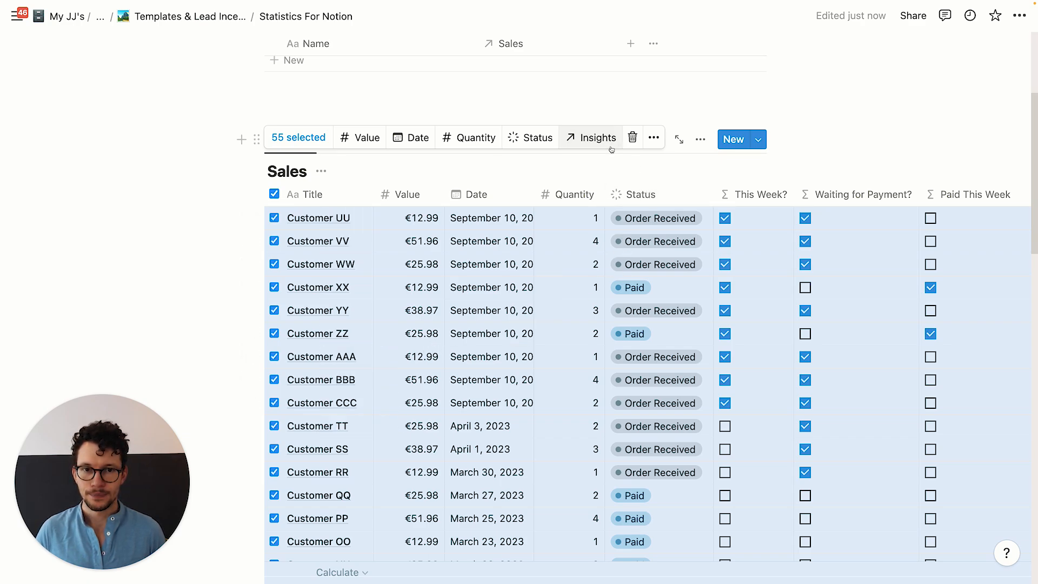
pyautogui.click(595, 140)
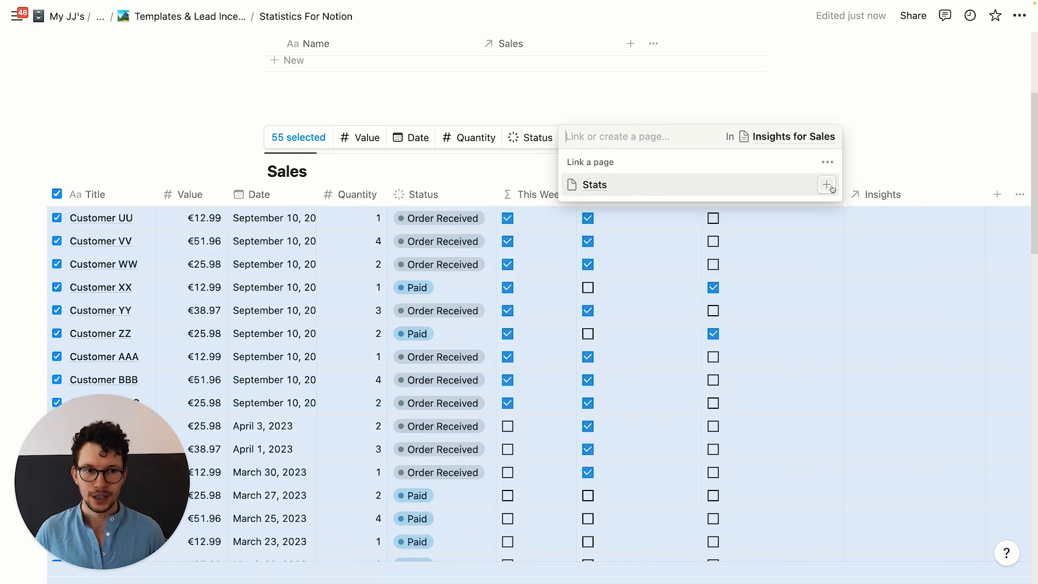
pyautogui.click(827, 186)
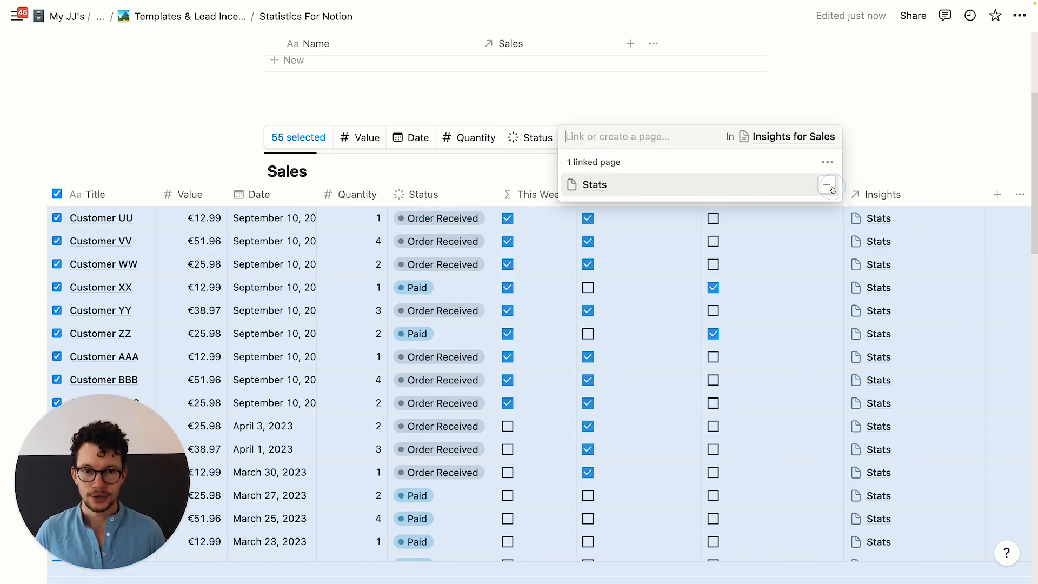
pyautogui.click(213, 96)
pyautogui.rightClick(426, 426)
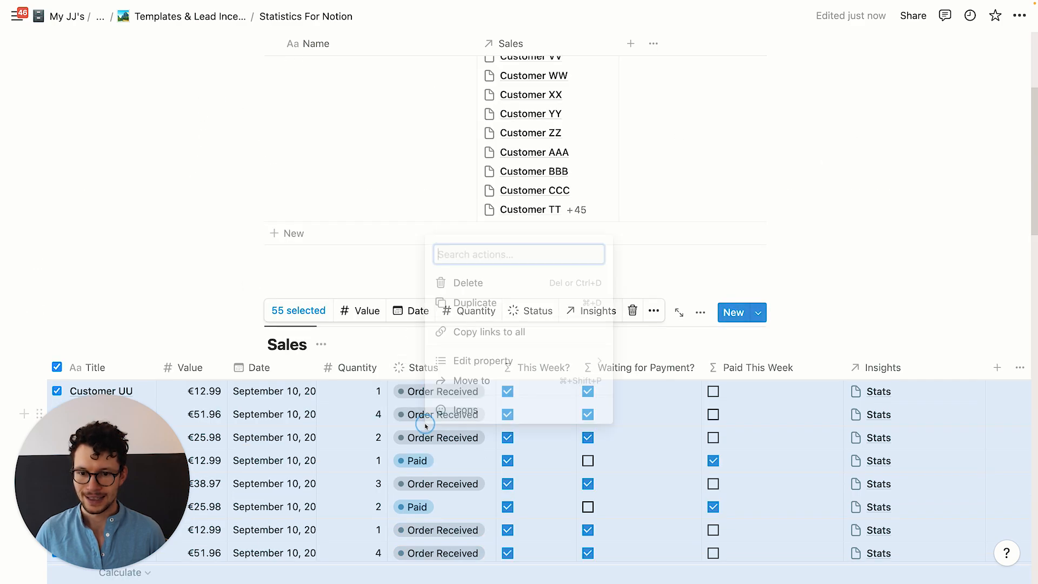
pyautogui.moveTo(487, 361)
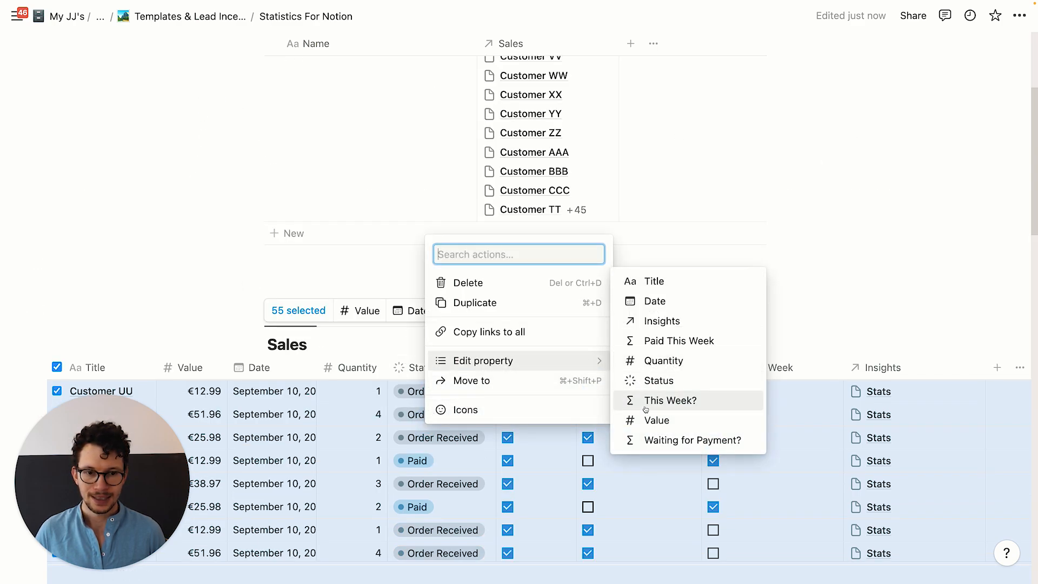
pyautogui.click(289, 270)
pyautogui.click(289, 269)
pyautogui.click(155, 293)
pyautogui.click(157, 292)
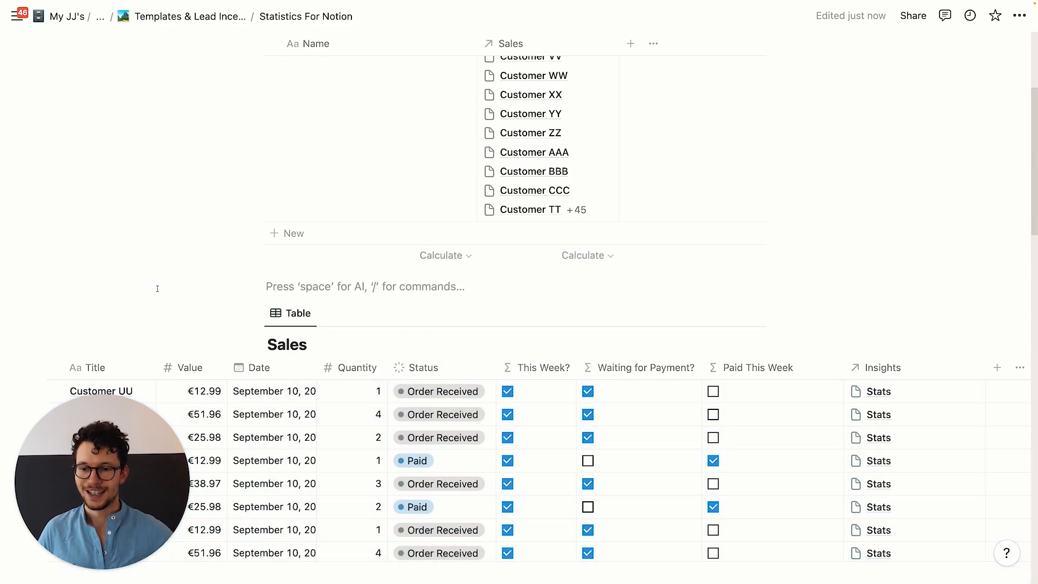
pyautogui.hscroll(-5, 308, 391)
pyautogui.scroll(-2, 319, 400)
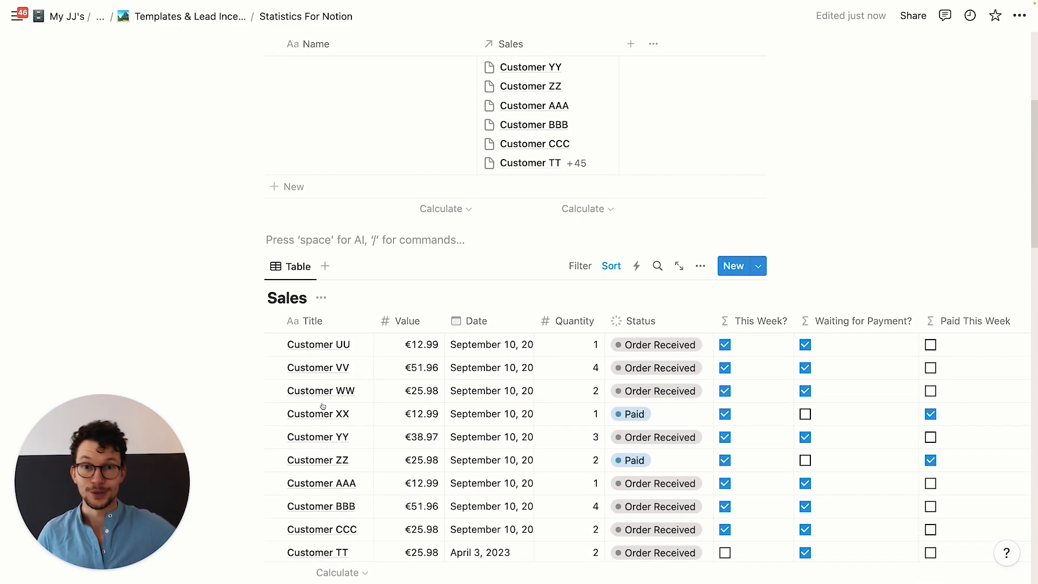
pyautogui.scroll(-3, 323, 406)
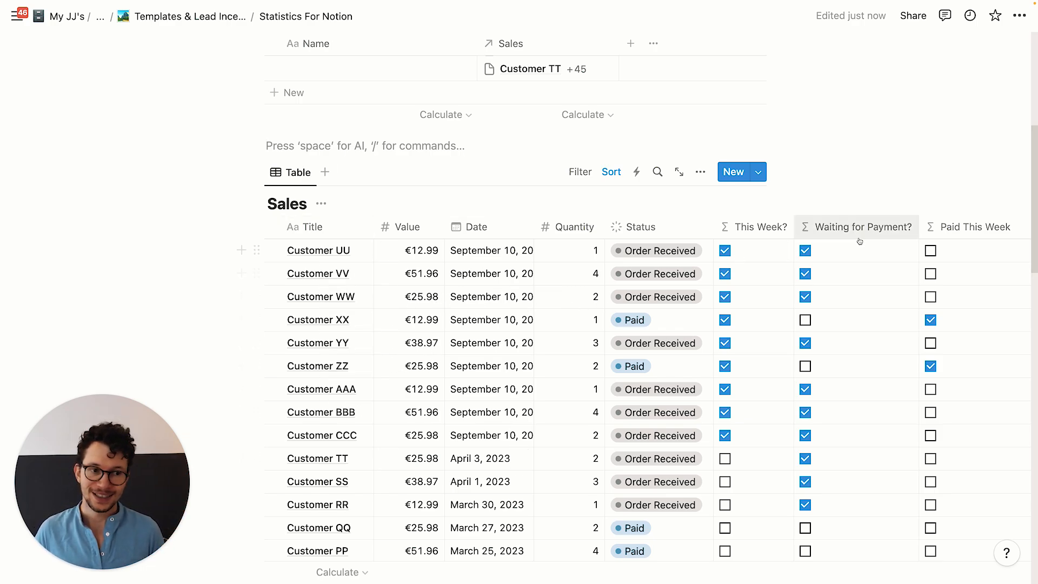
pyautogui.scroll(3, 604, 357)
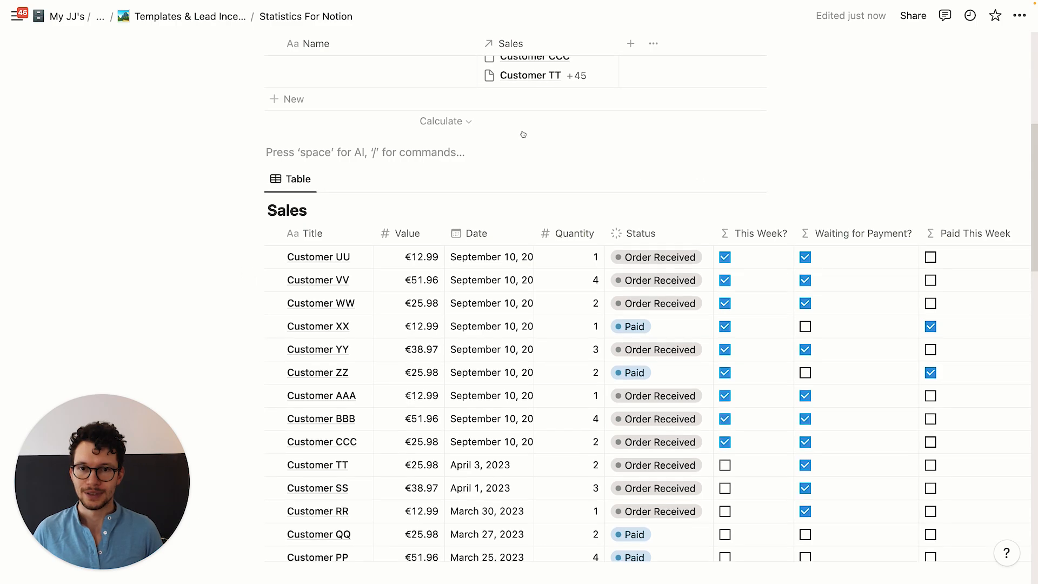
pyautogui.scroll(-2, 573, 176)
pyautogui.scroll(1, 771, 248)
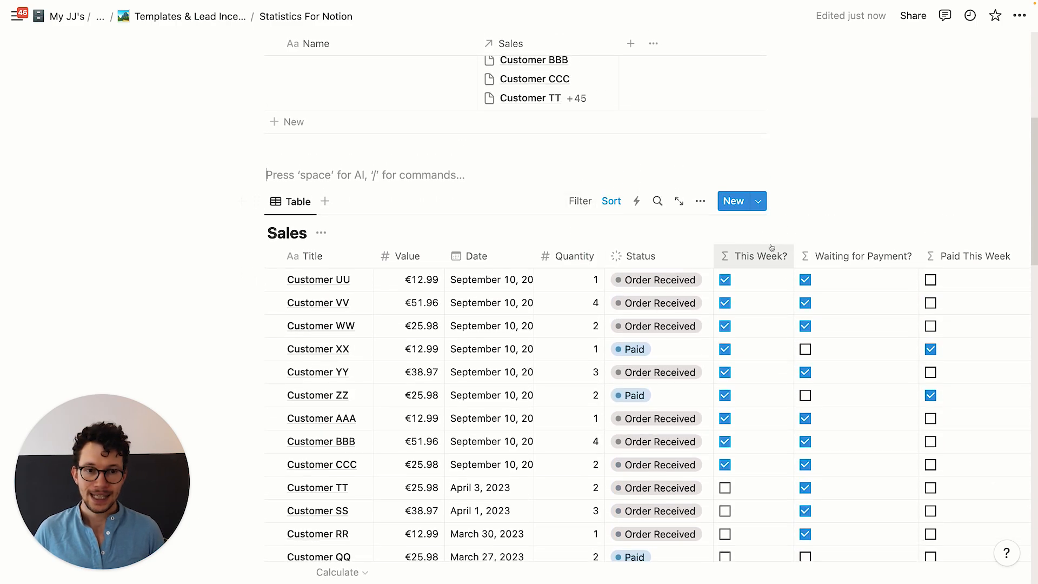
# Create a Sales database template titled "New Sale" with its Insights relation linked to Stats, then close it
pyautogui.click(759, 201)
pyautogui.click(677, 288)
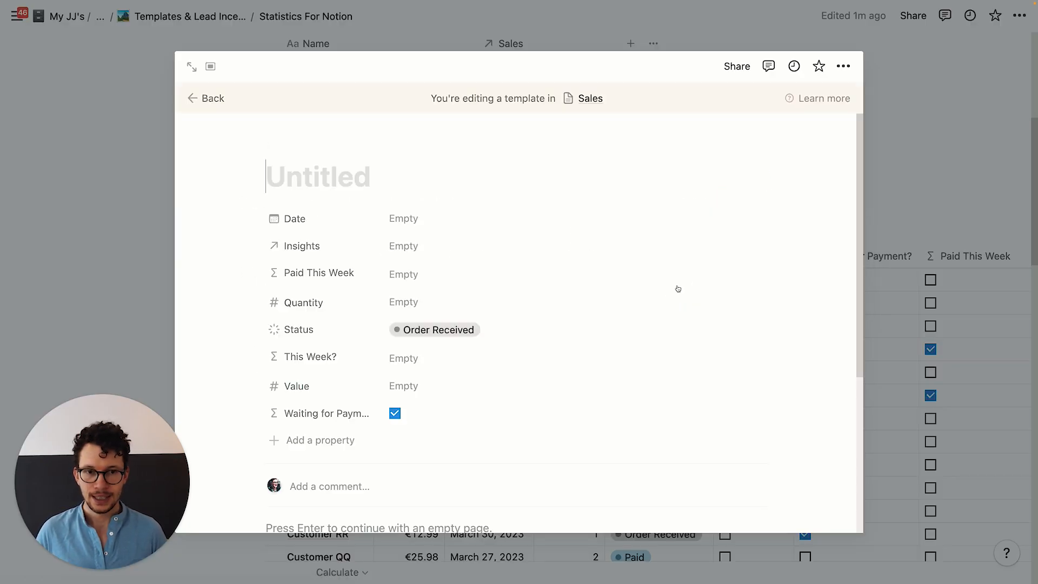
pyautogui.write('New Sale')
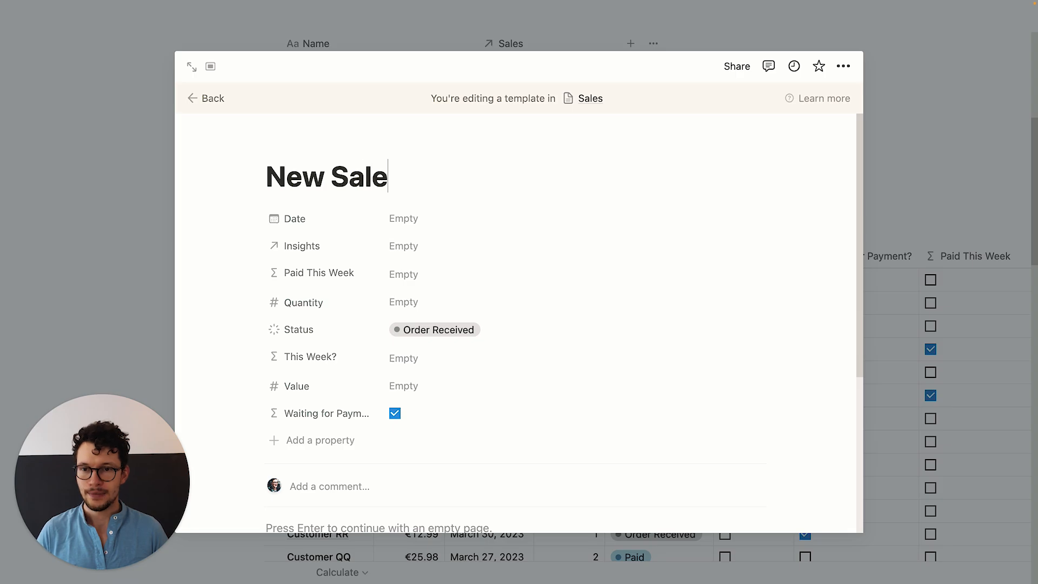
pyautogui.click(406, 249)
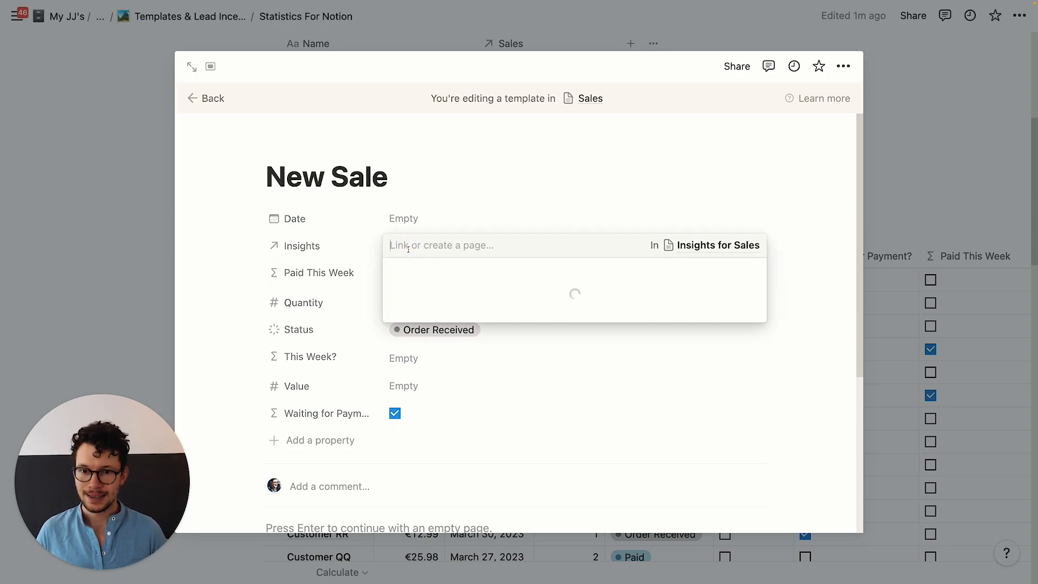
pyautogui.click(751, 293)
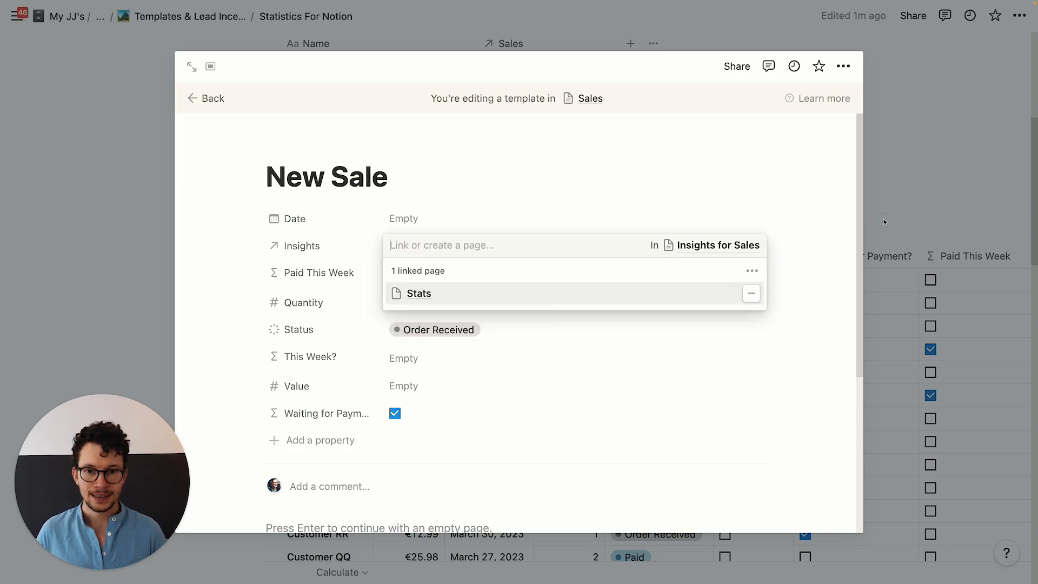
pyautogui.press('Escape')
pyautogui.press('Escape')
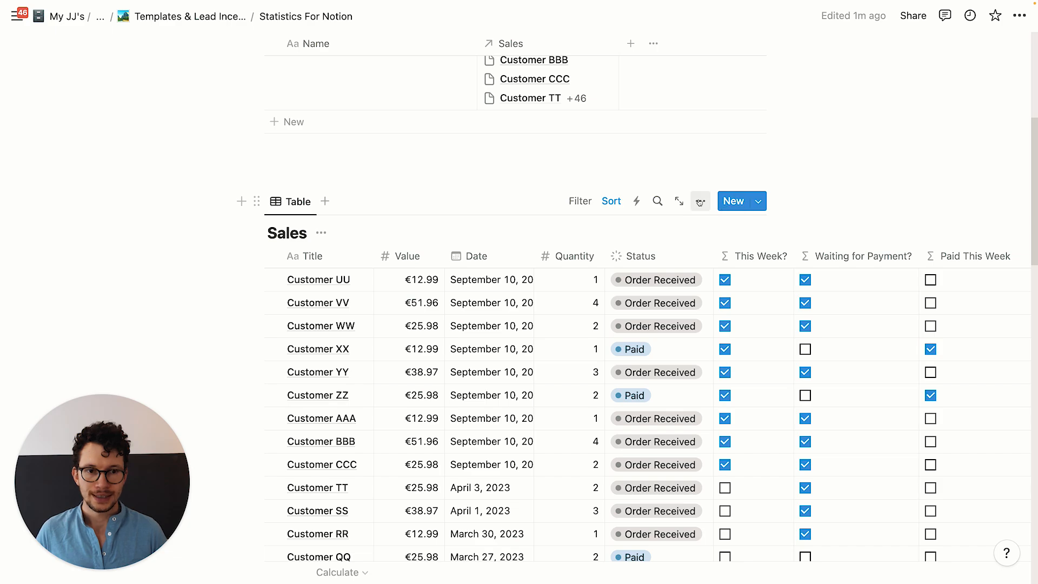
# Set the New Sale template as the default for all views in Sales
pyautogui.click(758, 201)
pyautogui.click(853, 253)
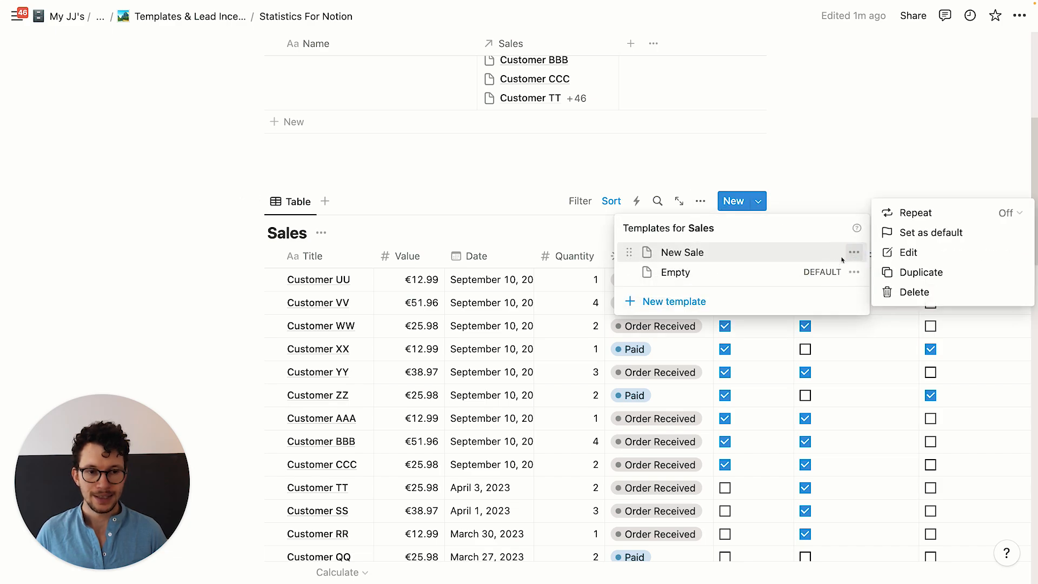
pyautogui.click(919, 232)
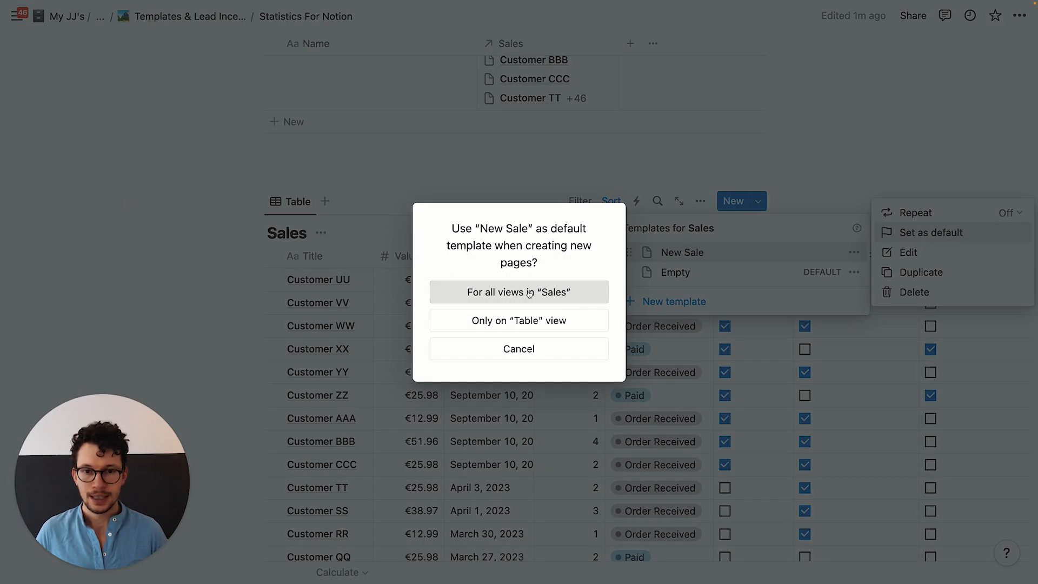
pyautogui.click(529, 292)
pyautogui.click(411, 196)
# Filter the Sales table by the Insights relation so that it contains Stats
pyautogui.scroll(3, 393, 167)
pyautogui.scroll(1, 396, 170)
pyautogui.scroll(-3, 493, 284)
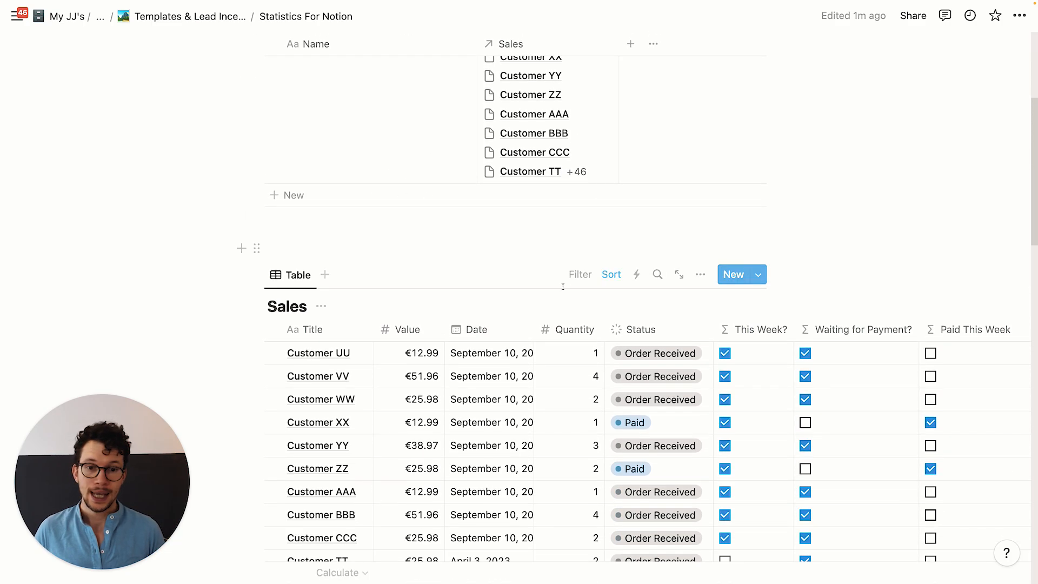
pyautogui.scroll(-1, 459, 276)
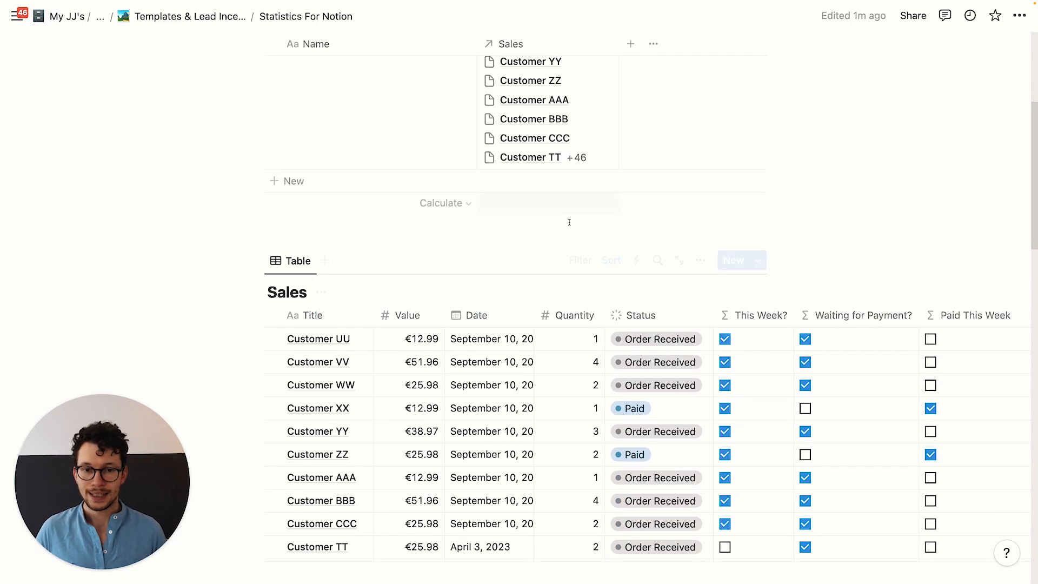
pyautogui.click(580, 260)
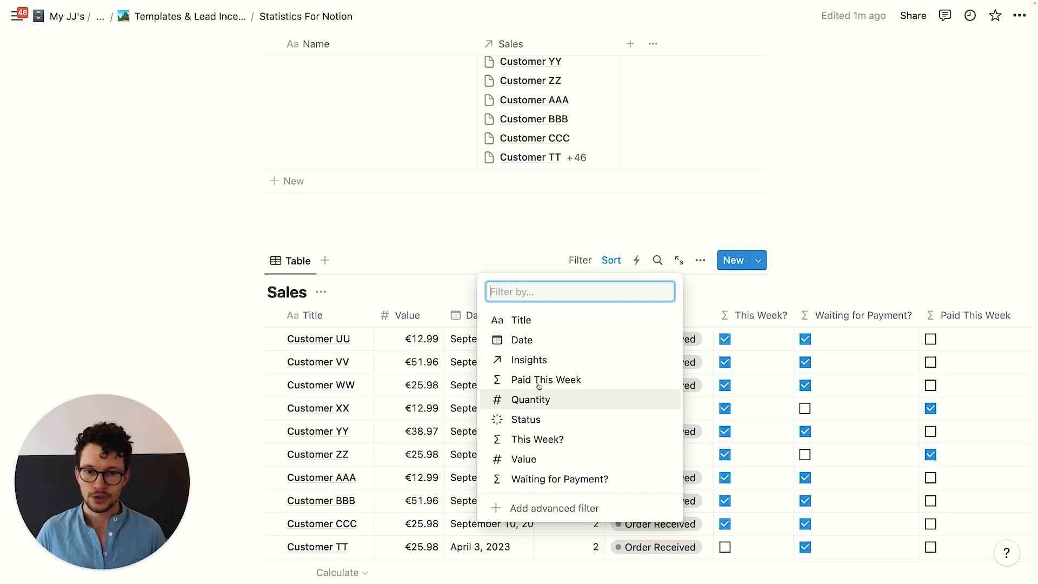
pyautogui.click(511, 359)
pyautogui.click(347, 389)
pyautogui.click(224, 285)
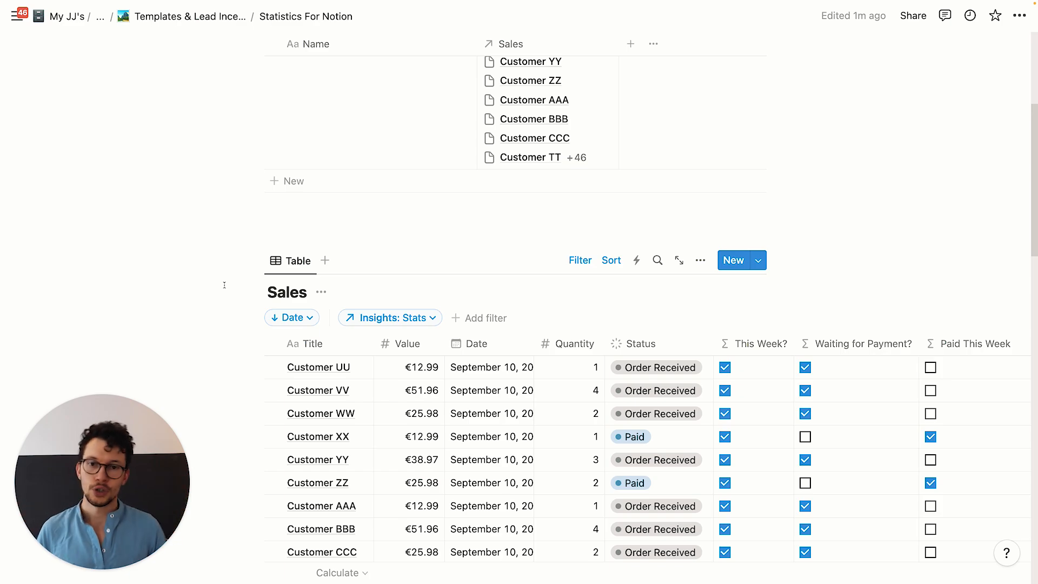
pyautogui.scroll(5, 248, 276)
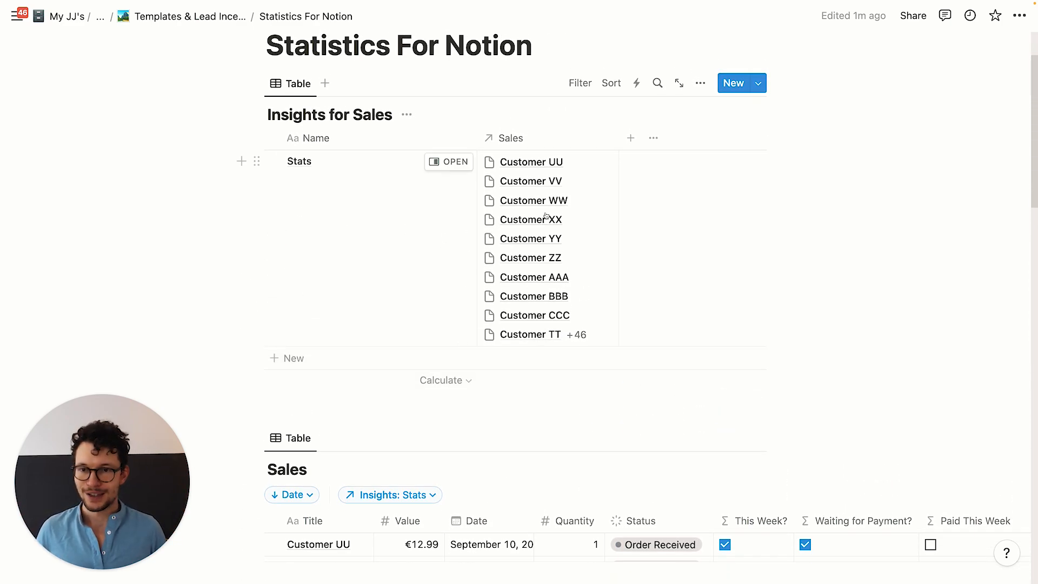
# Hide the Sales relation column in the Insights for Sales table view
pyautogui.scroll(-1, 589, 192)
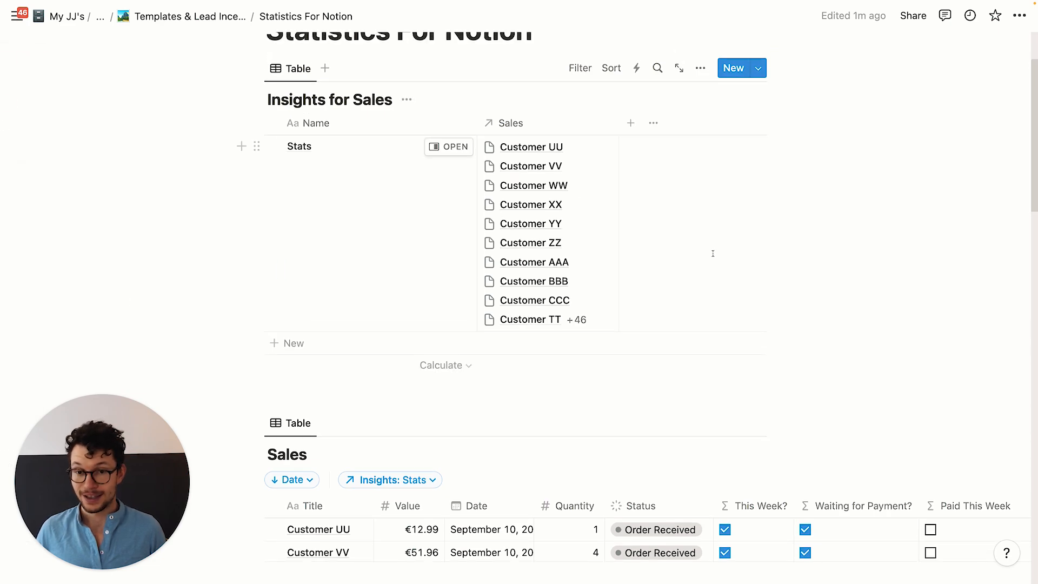
pyautogui.click(551, 126)
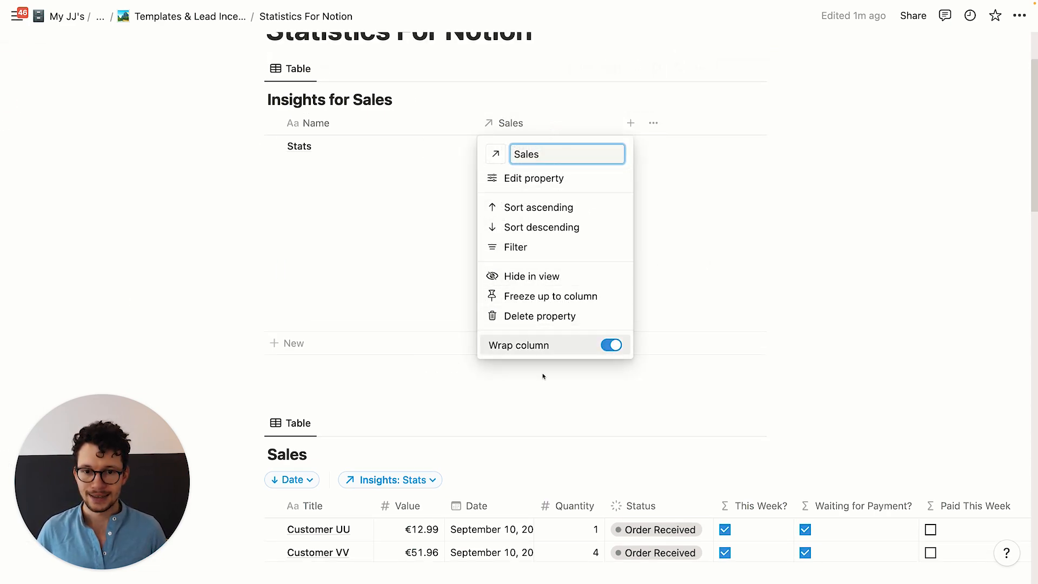
pyautogui.click(535, 278)
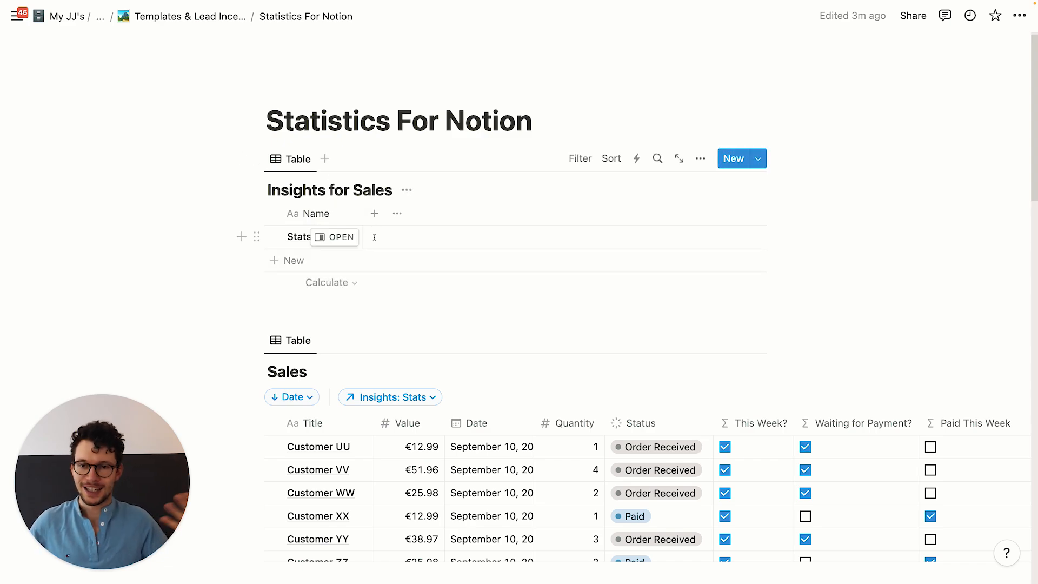
# Add a formula property named "Total Sales" to the Insights for Sales table
pyautogui.click(374, 214)
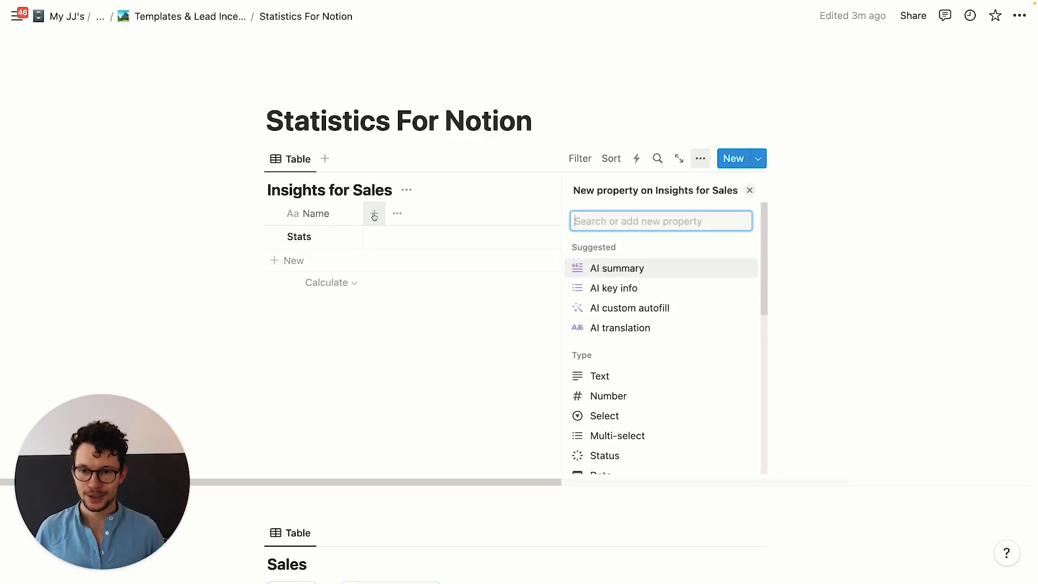
pyautogui.write('for')
pyautogui.press('Return')
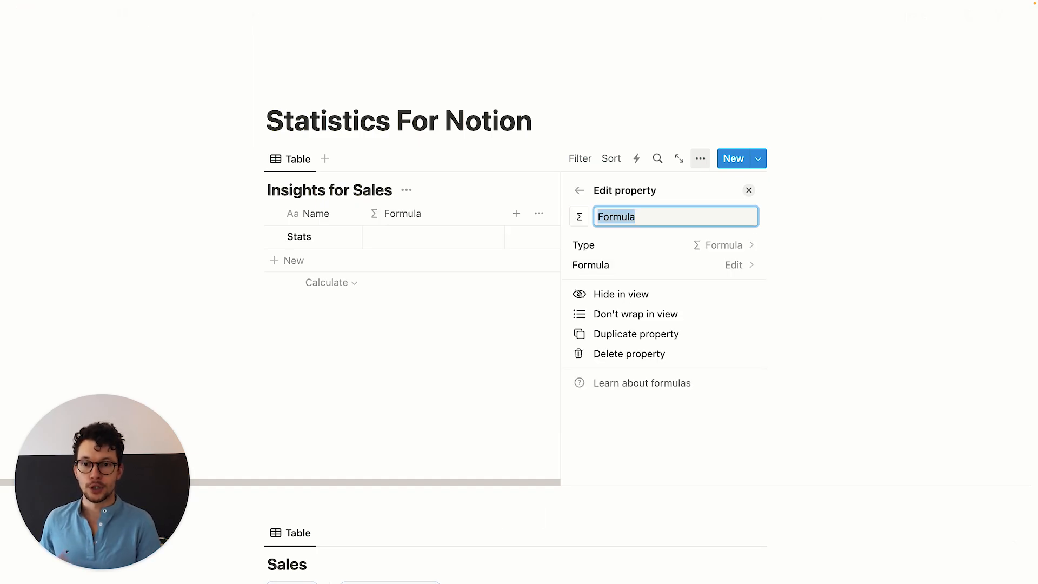
pyautogui.write('T')
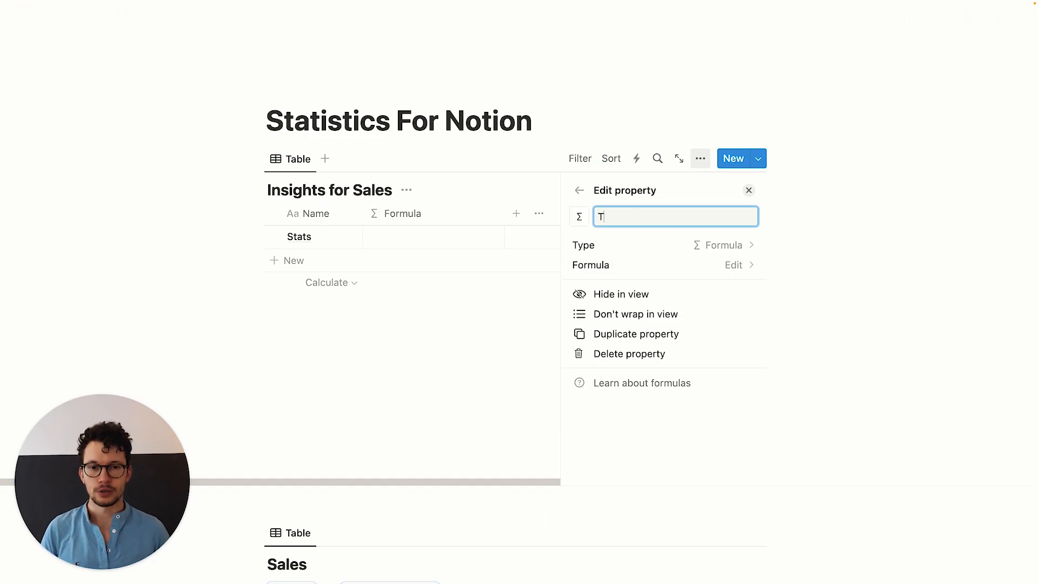
pyautogui.write('otal Sales')
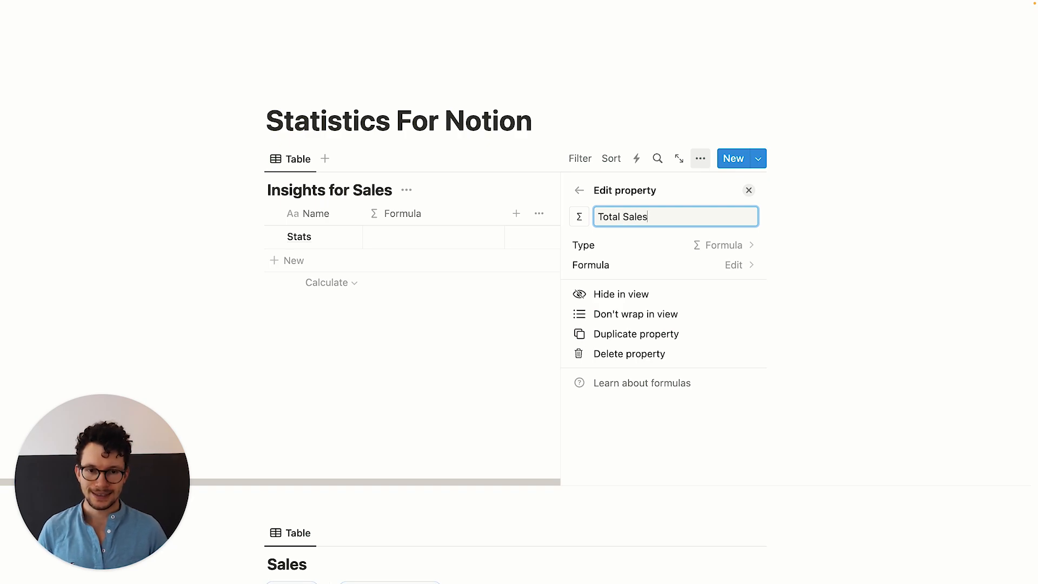
# Set the Total Sales formula to Sales.length() to count the linked sales, and narrow its column
pyautogui.click(626, 273)
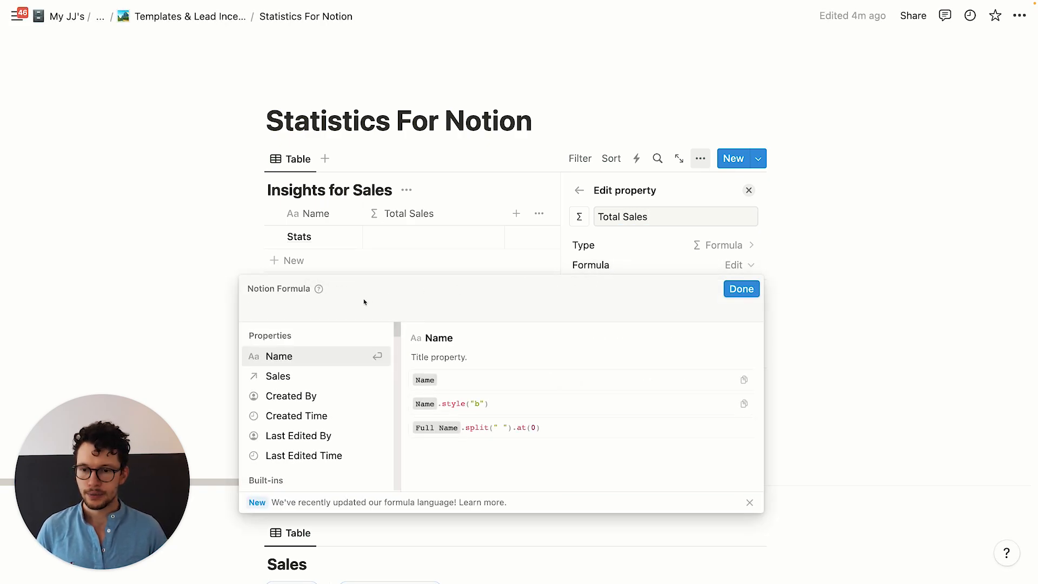
pyautogui.click(298, 376)
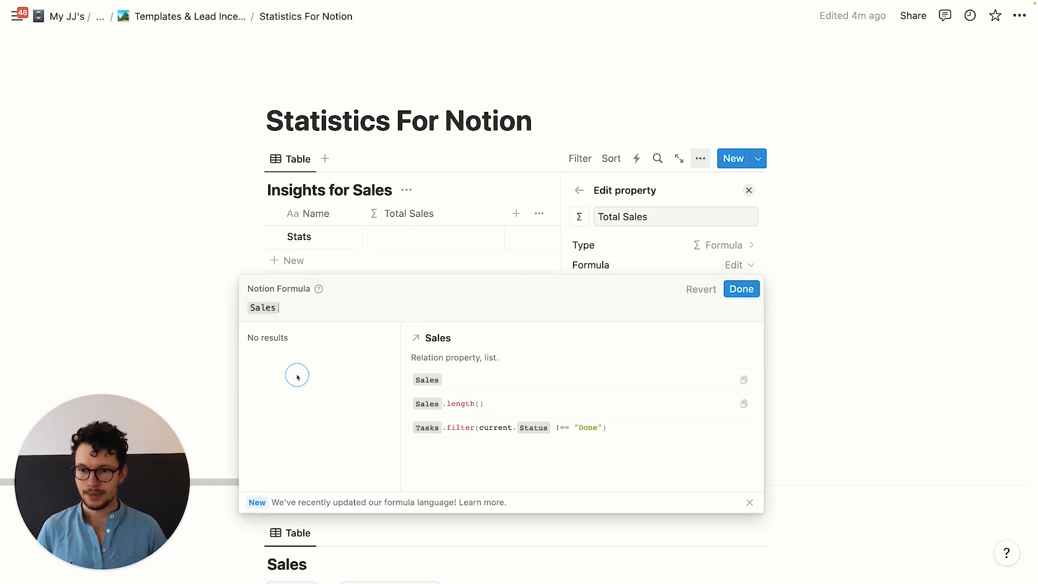
pyautogui.write('.len')
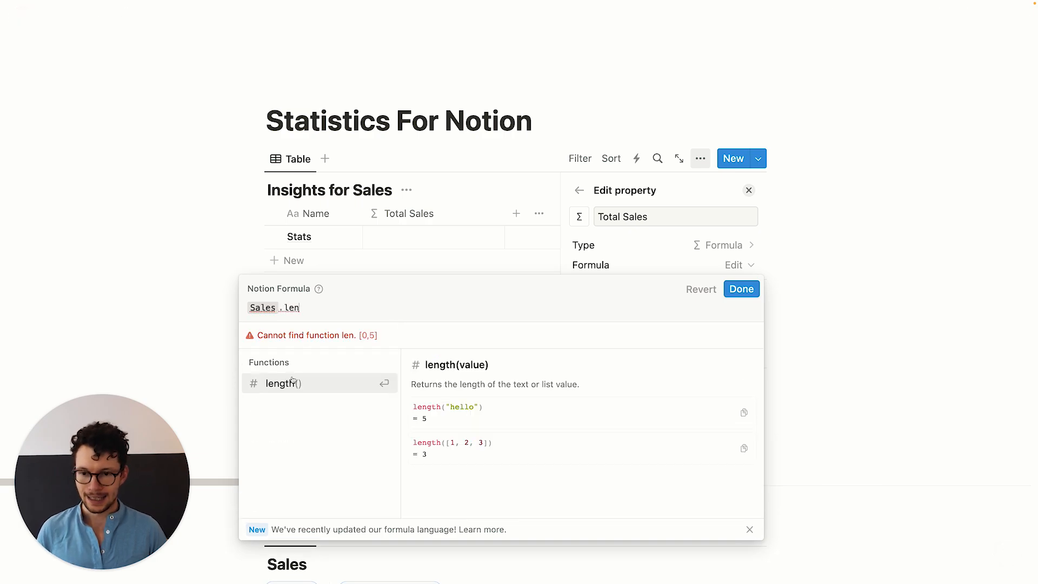
pyautogui.press('Return')
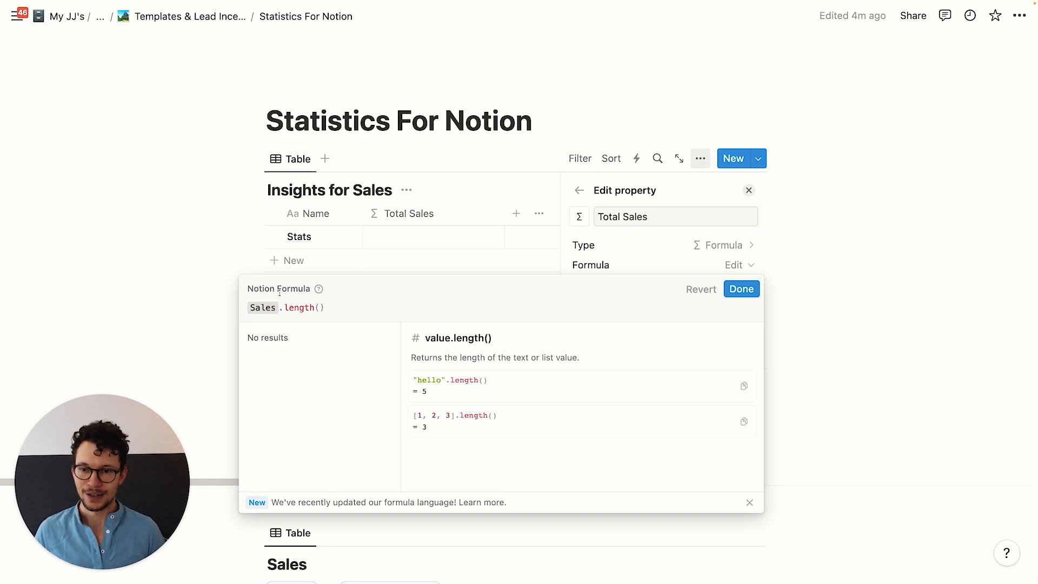
pyautogui.click(741, 289)
pyautogui.click(496, 375)
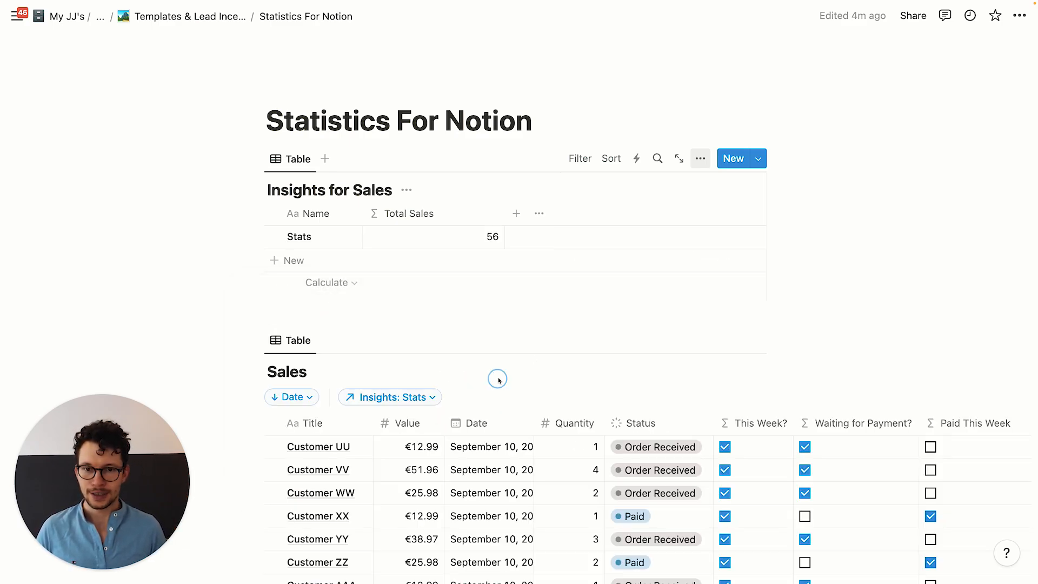
pyautogui.moveTo(505, 219); pyautogui.dragTo(449, 220)
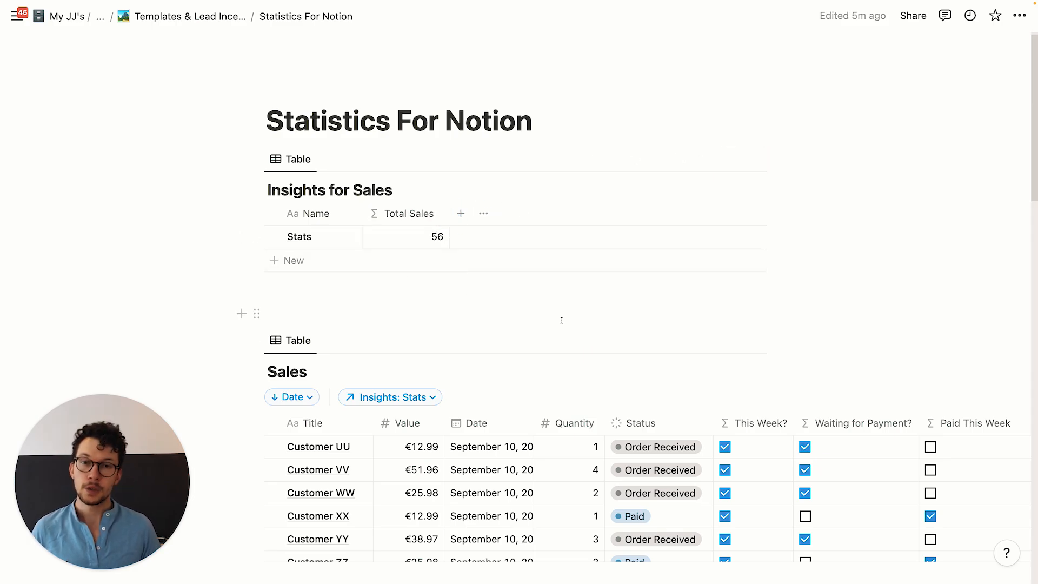
# Add a second formula property named "Total Sales Volume" to the Insights for Sales table
pyautogui.scroll(-3, 561, 324)
pyautogui.scroll(-4, 411, 335)
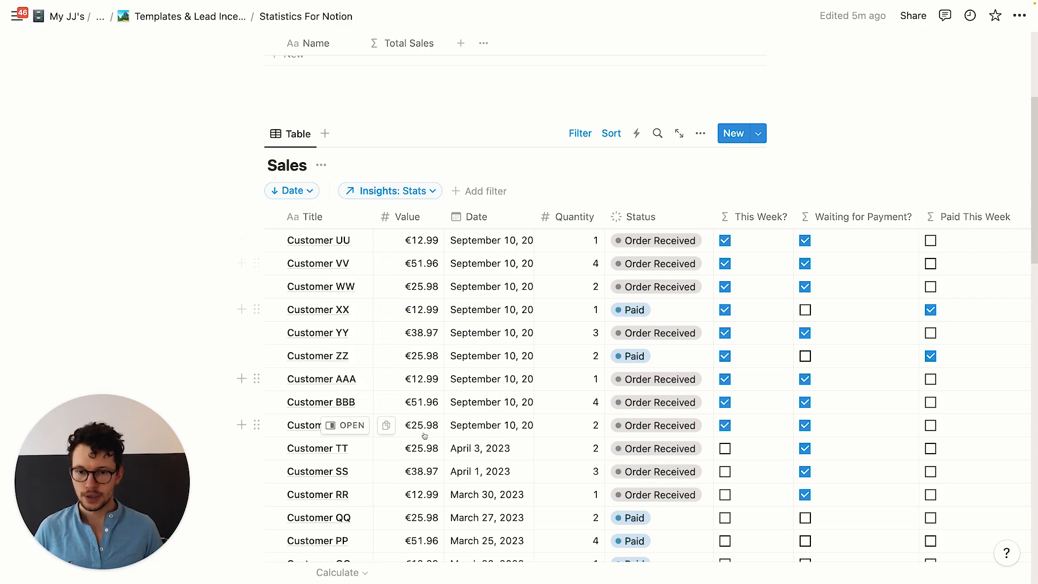
pyautogui.scroll(5, 433, 335)
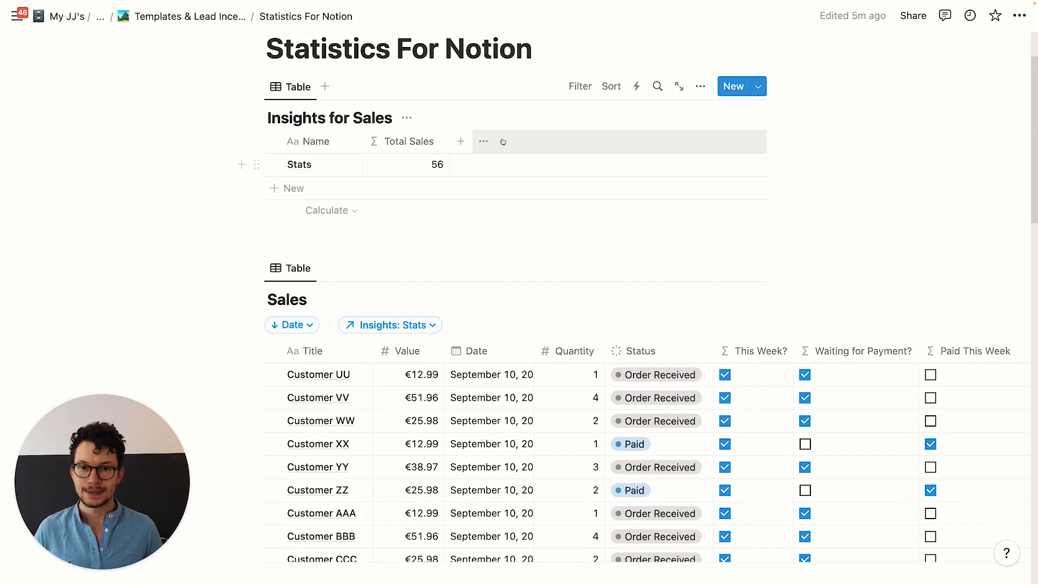
pyautogui.click(461, 143)
pyautogui.write('for')
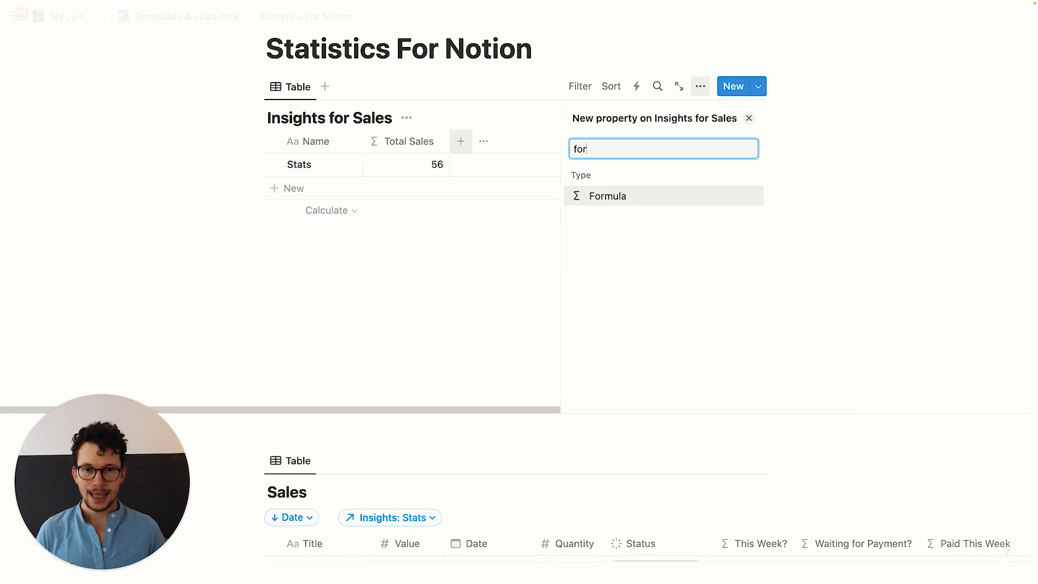
pyautogui.press('Return')
pyautogui.write('Total Sales Co')
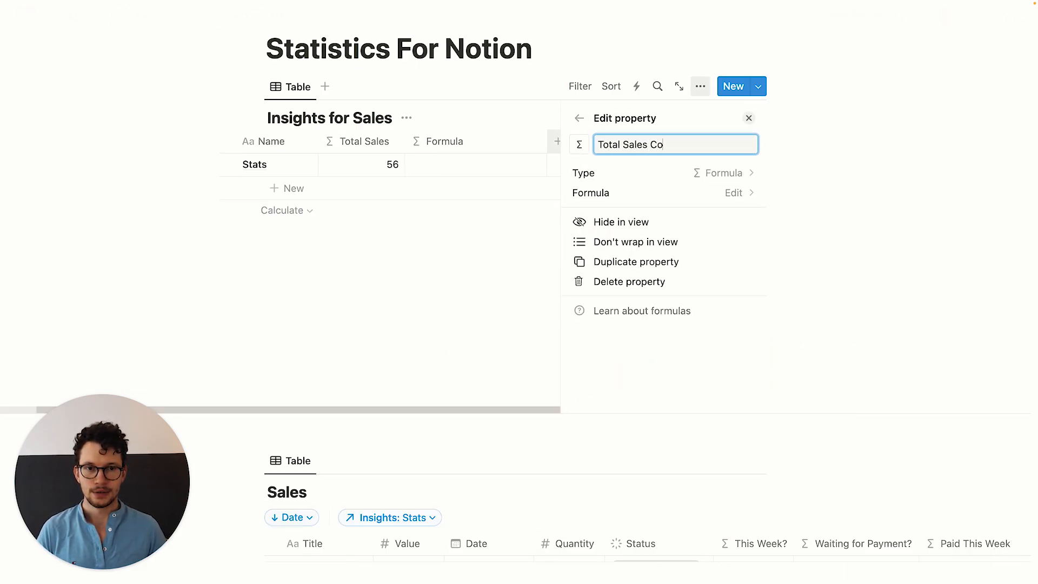
pyautogui.press('BackSpace')
pyautogui.press('BackSpace')
pyautogui.write('Volume')
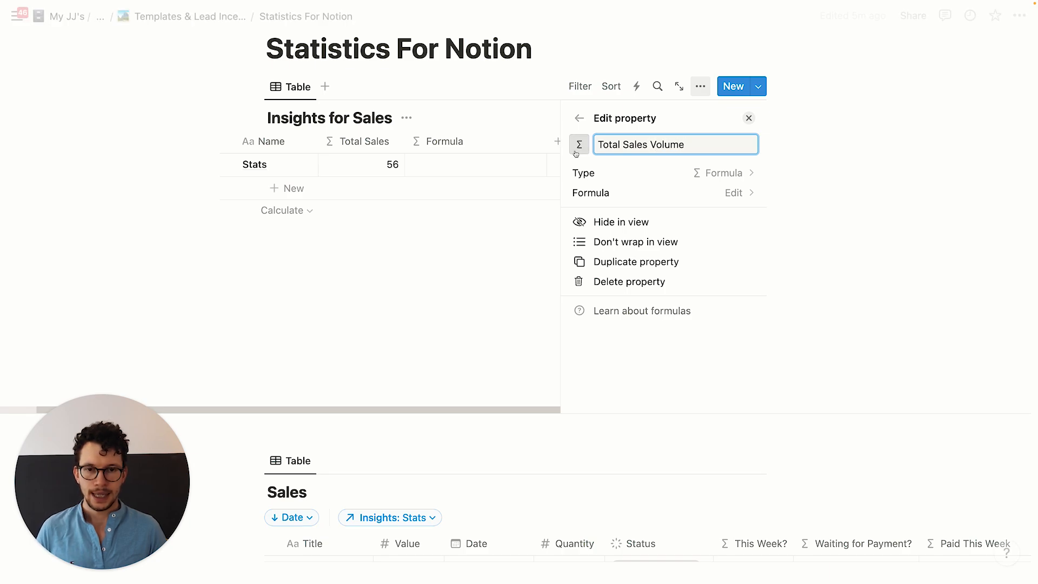
# Set the Total Sales Volume formula to Sales.map(current.Value) to list every sale's value, and close the property settings
pyautogui.click(599, 190)
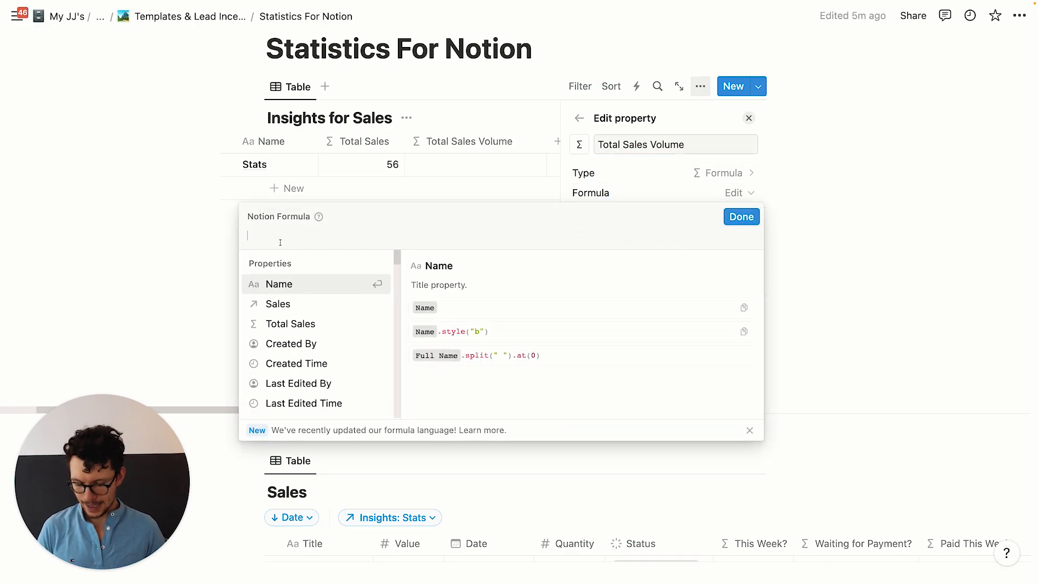
pyautogui.click(273, 301)
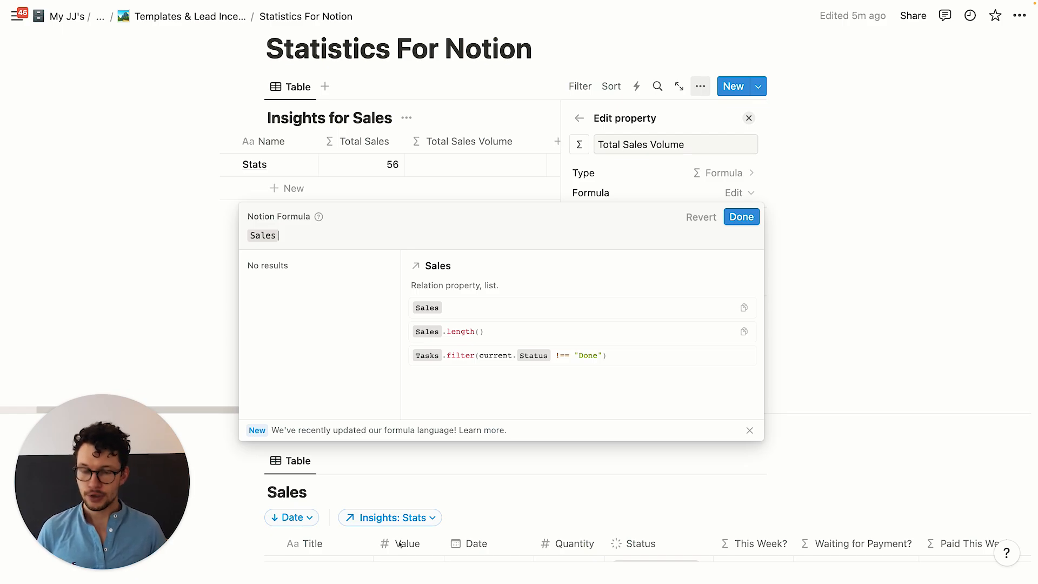
pyautogui.write('.')
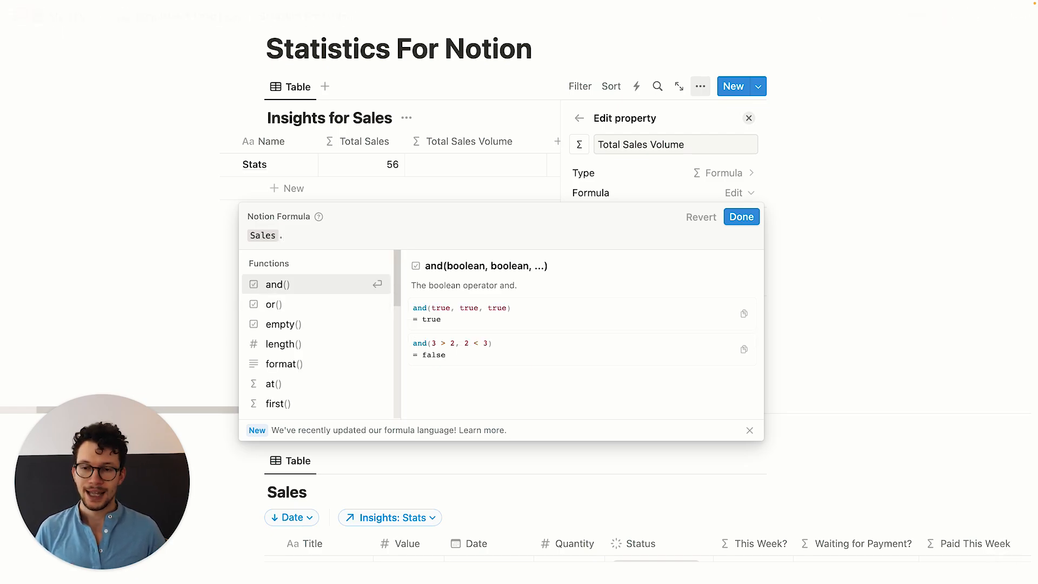
pyautogui.write('map(')
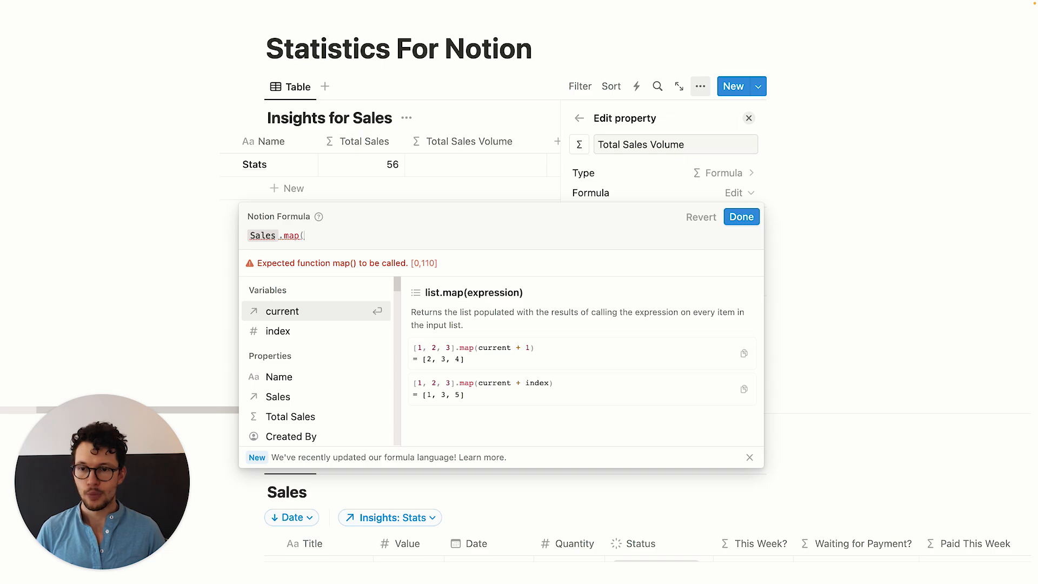
pyautogui.click(321, 312)
pyautogui.write('.')
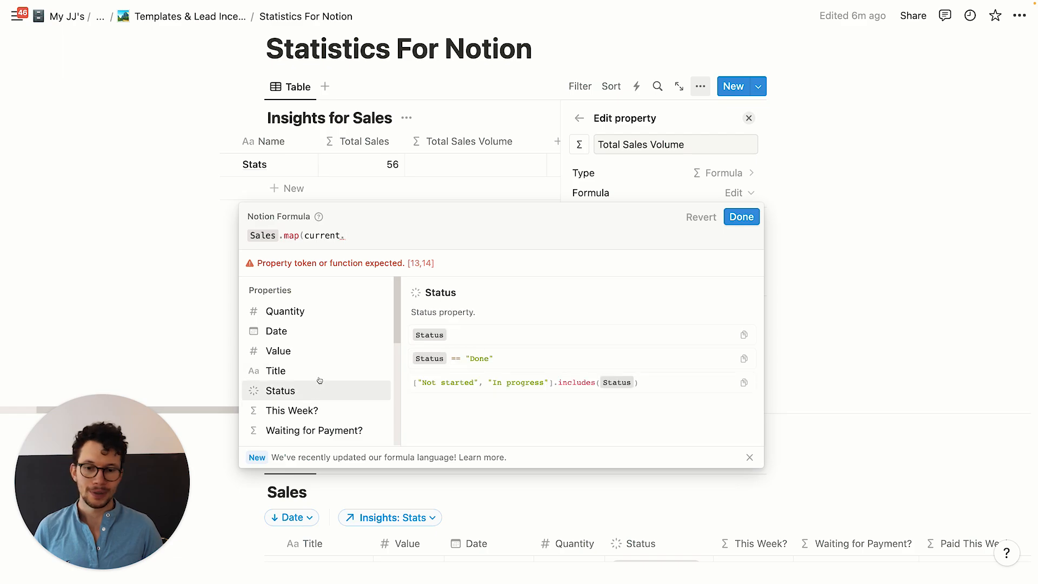
pyautogui.click(290, 351)
pyautogui.write(')')
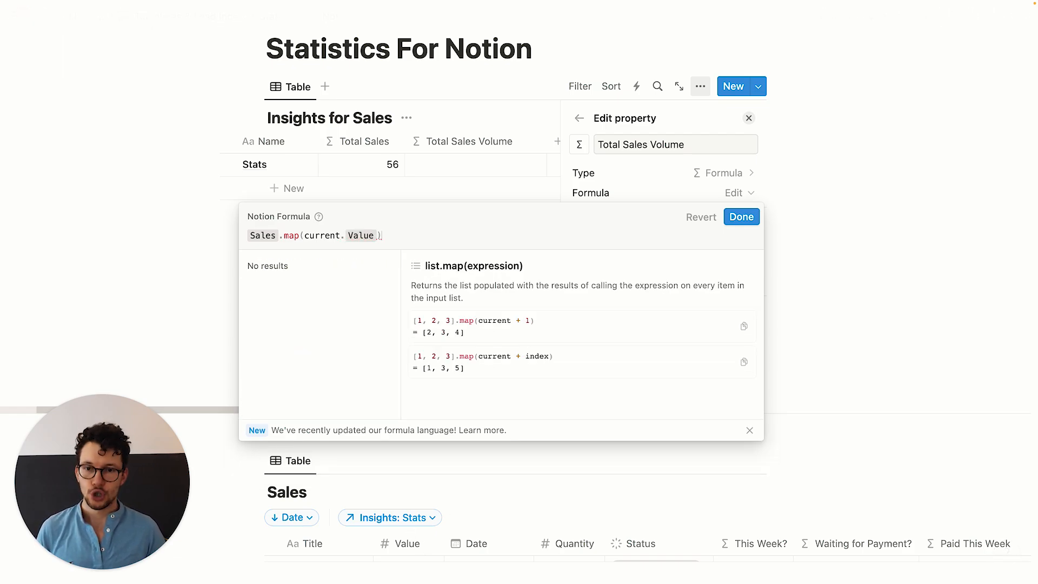
pyautogui.click(742, 216)
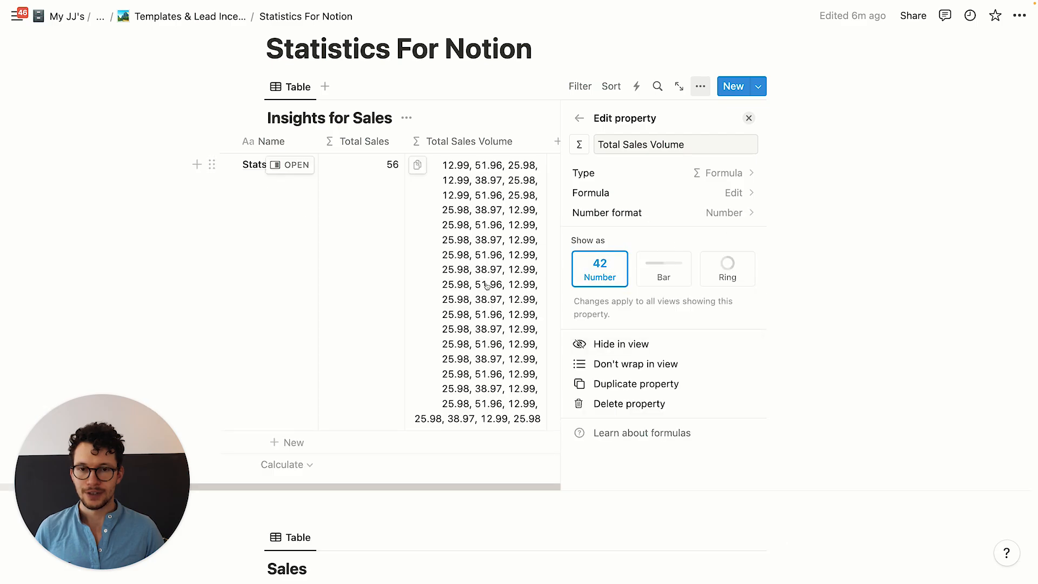
pyautogui.click(111, 204)
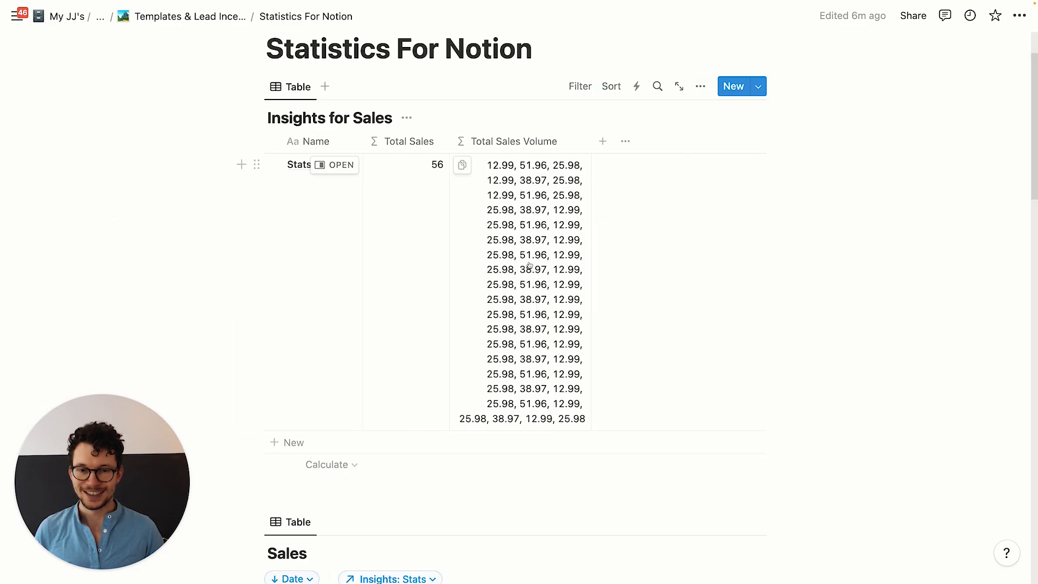
# Extend the Total Sales Volume formula to Sales.map(current.Value).sum() so that it adds up the sale values
pyautogui.click(510, 217)
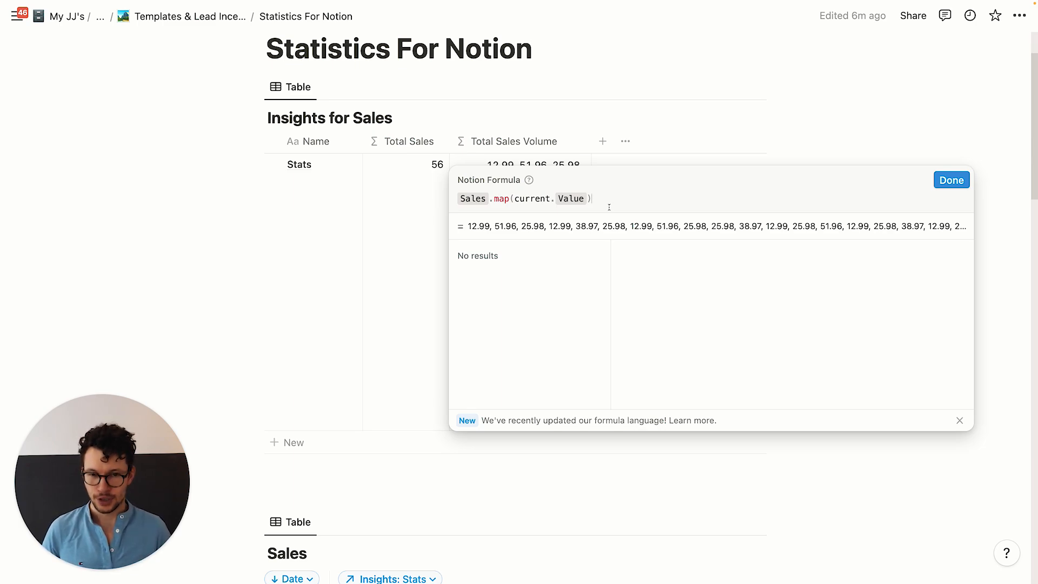
pyautogui.write('.')
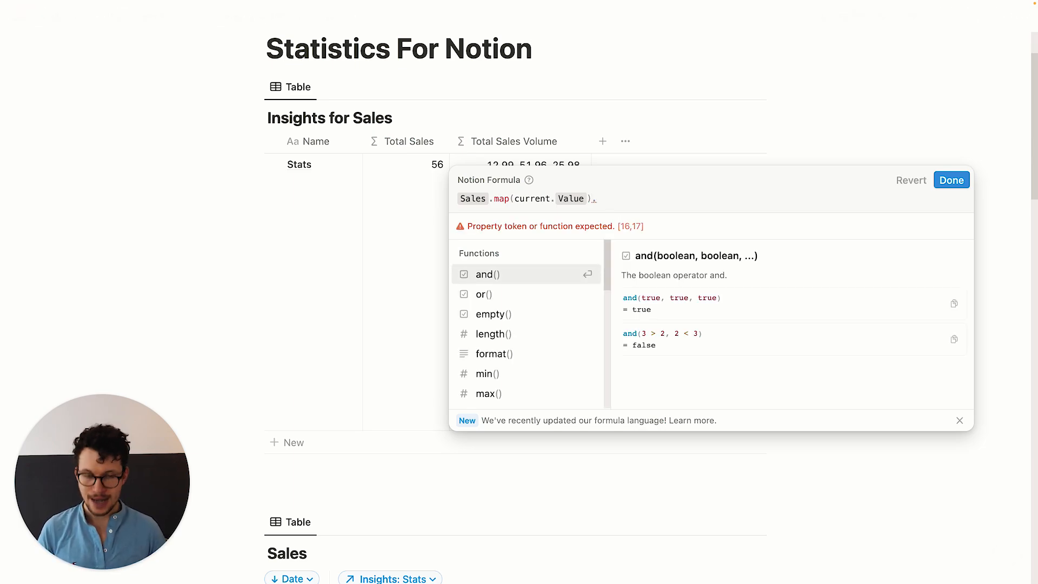
pyautogui.write('sum()')
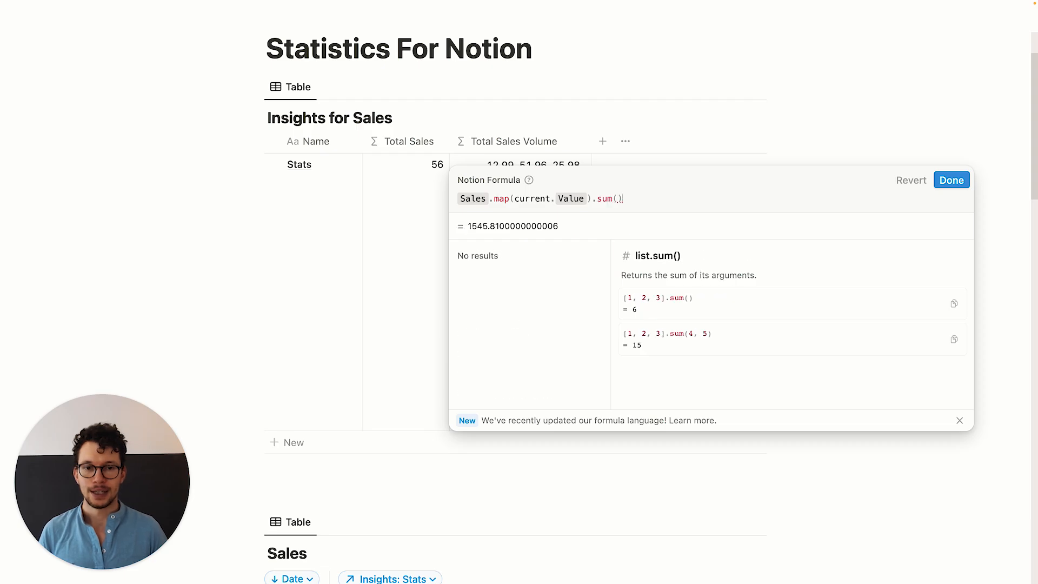
pyautogui.click(952, 180)
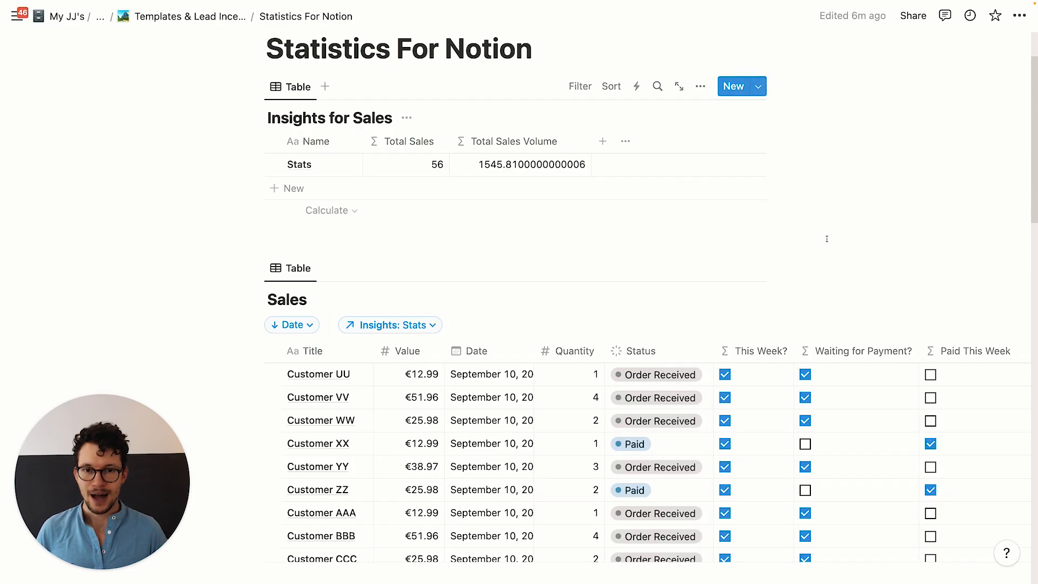
pyautogui.scroll(-1, 553, 305)
pyautogui.scroll(1, 553, 287)
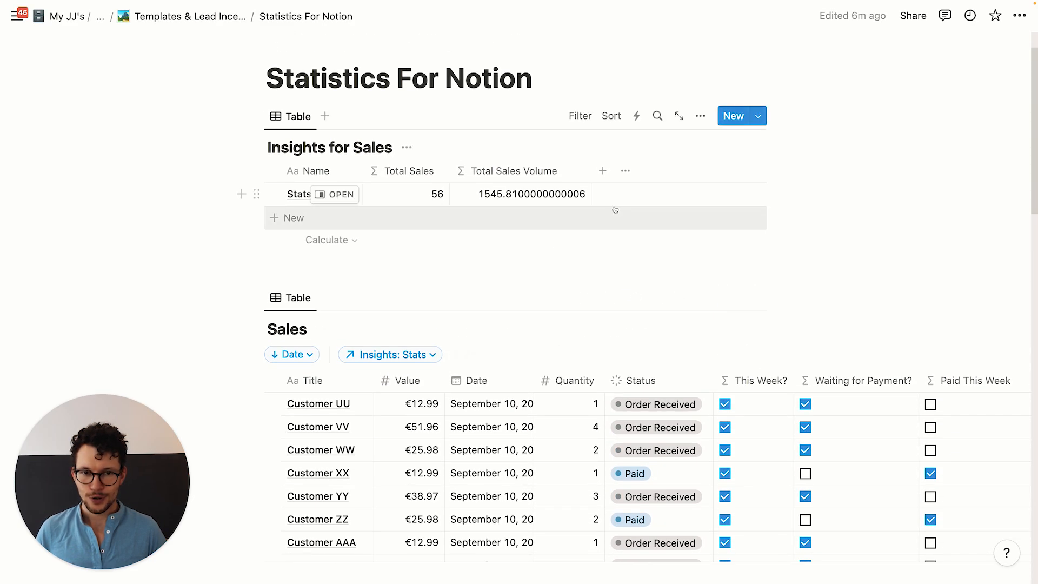
pyautogui.scroll(-1, 562, 206)
pyautogui.scroll(1, 584, 187)
pyautogui.scroll(1, 487, 324)
pyautogui.scroll(-3, 410, 433)
pyautogui.scroll(3, 437, 421)
pyautogui.scroll(1, 437, 421)
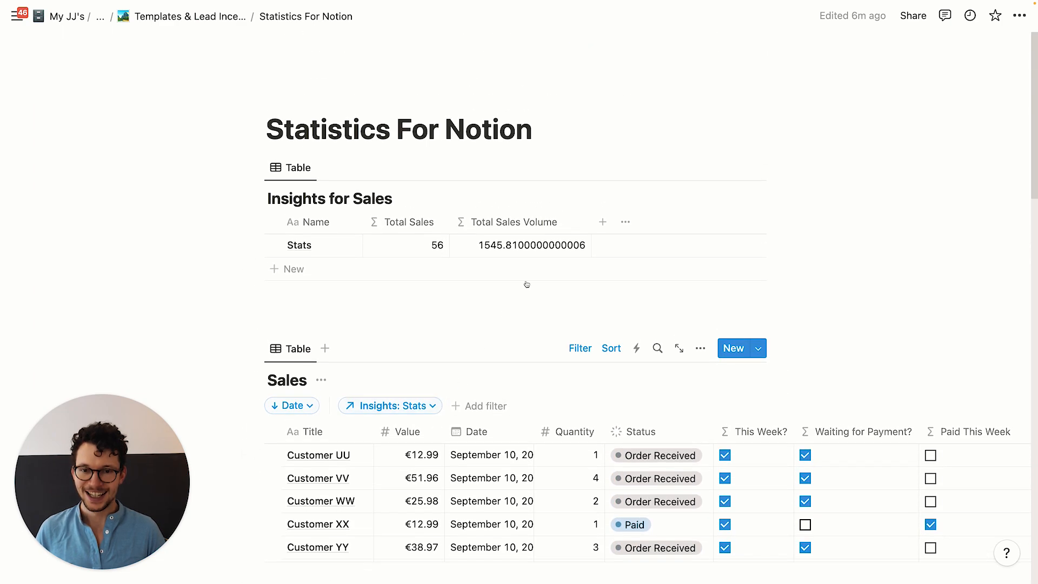
# Set the number format of the Total Sales Volume property to US Dollar
pyautogui.click(492, 229)
pyautogui.click(487, 277)
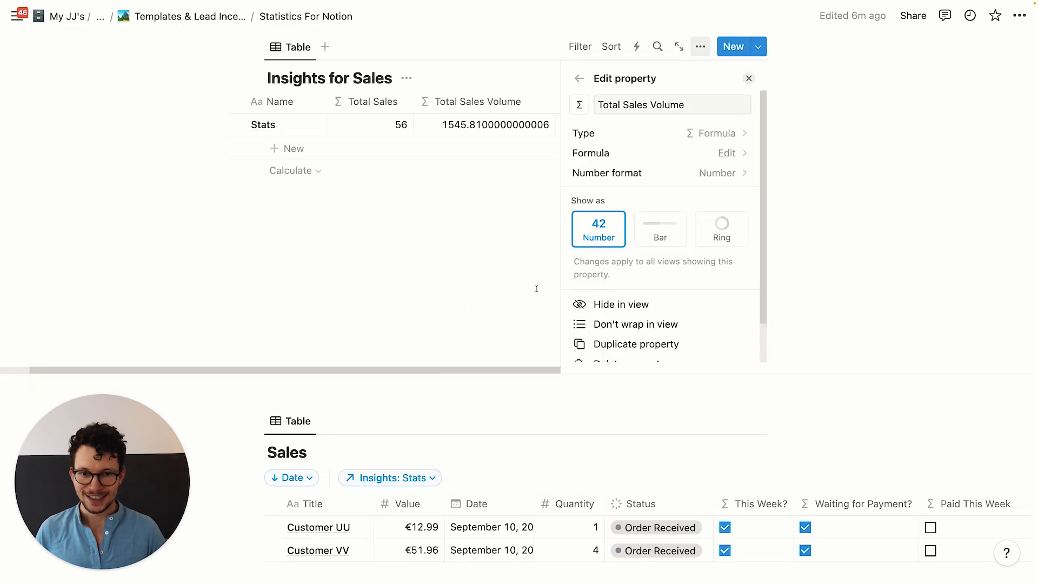
pyautogui.click(638, 172)
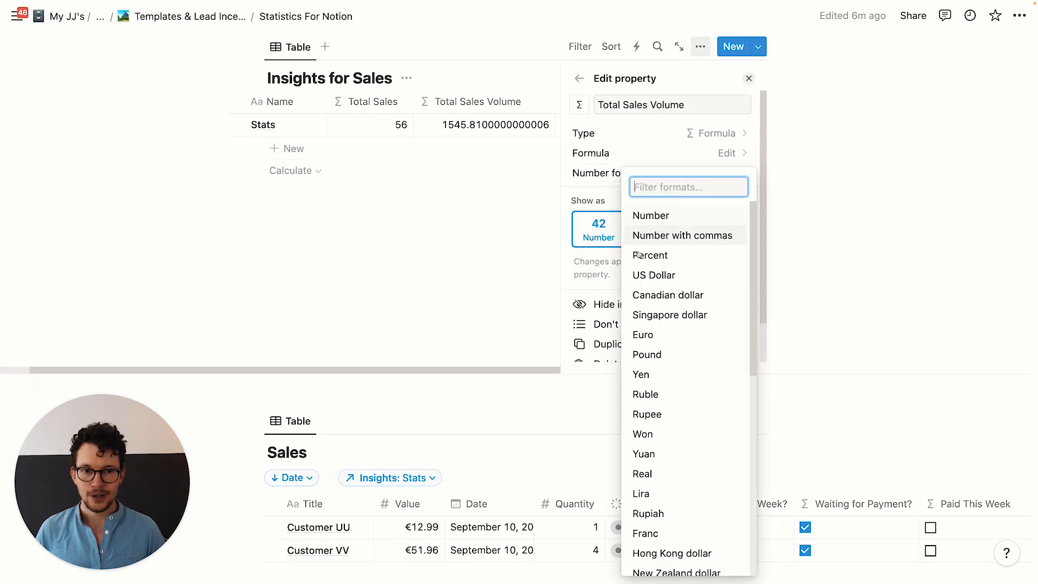
pyautogui.click(651, 275)
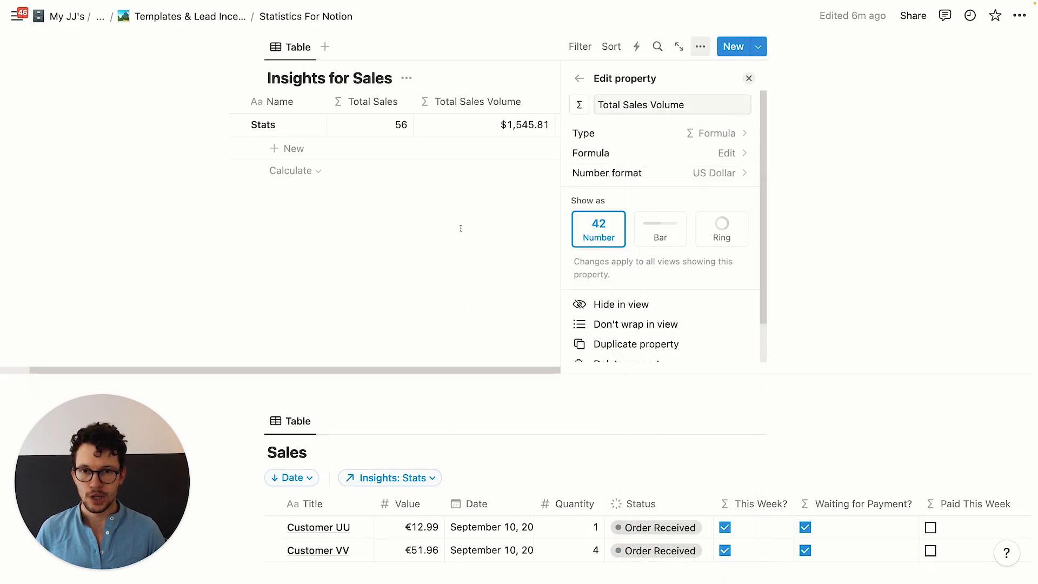
# Close the property settings and narrow the Total Sales Volume column in the Insights for Sales table
pyautogui.click(462, 226)
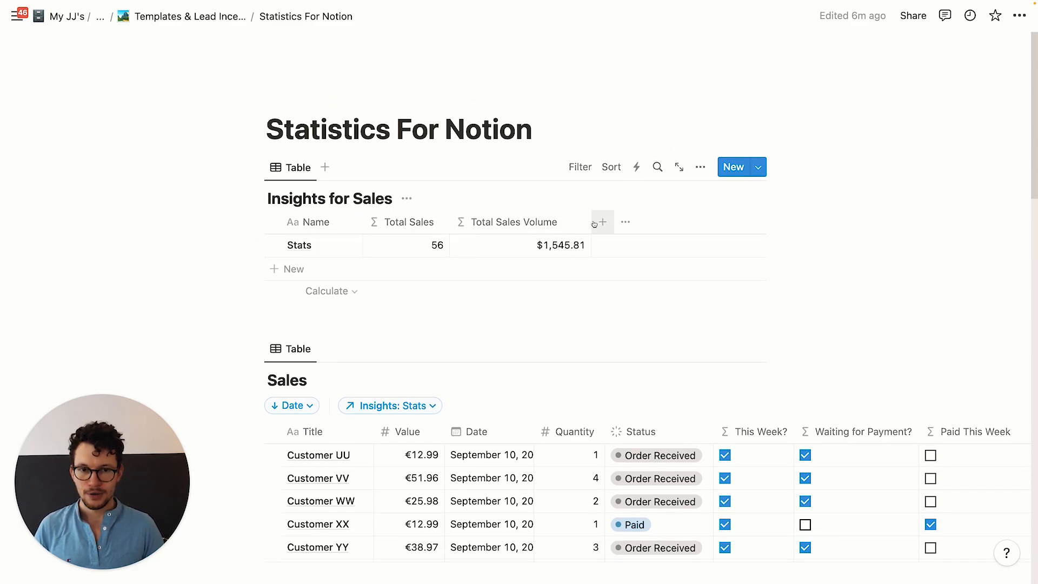
pyautogui.moveTo(591, 222); pyautogui.dragTo(569, 221)
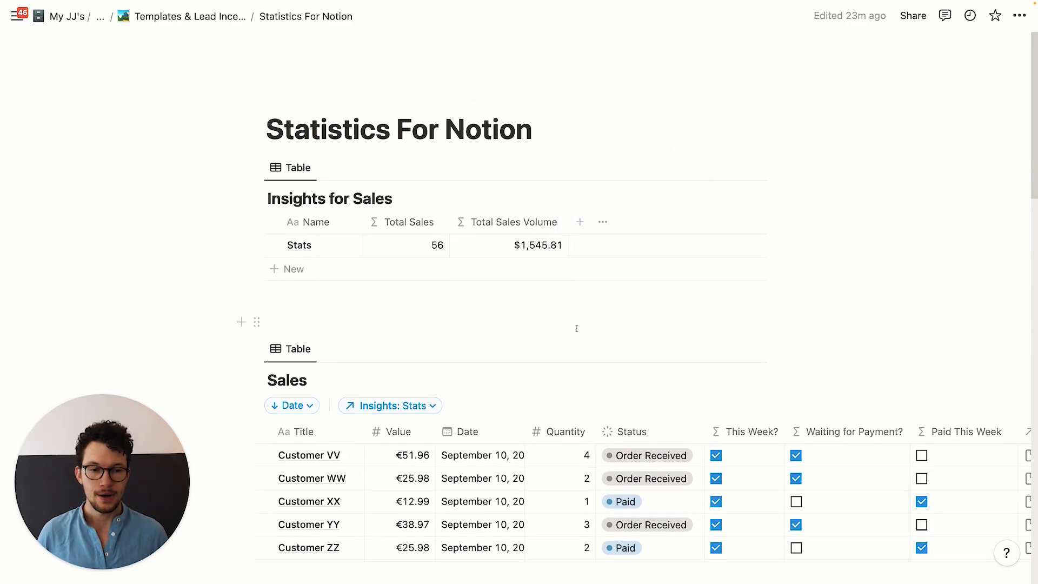
# Add a formula property named "Waiting for payment" to the Insights for Sales table
pyautogui.scroll(-2, 676, 325)
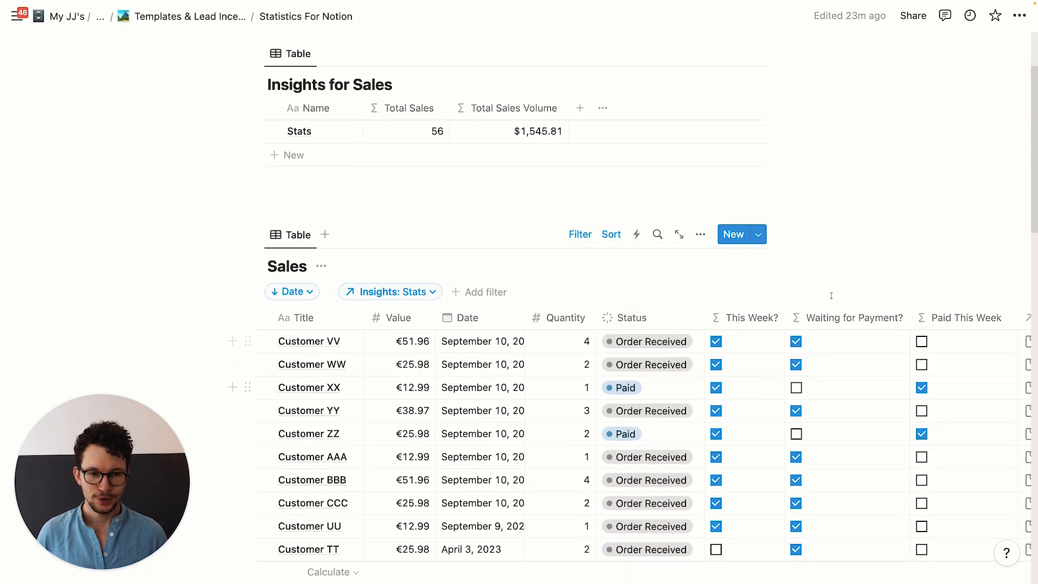
pyautogui.scroll(2, 800, 362)
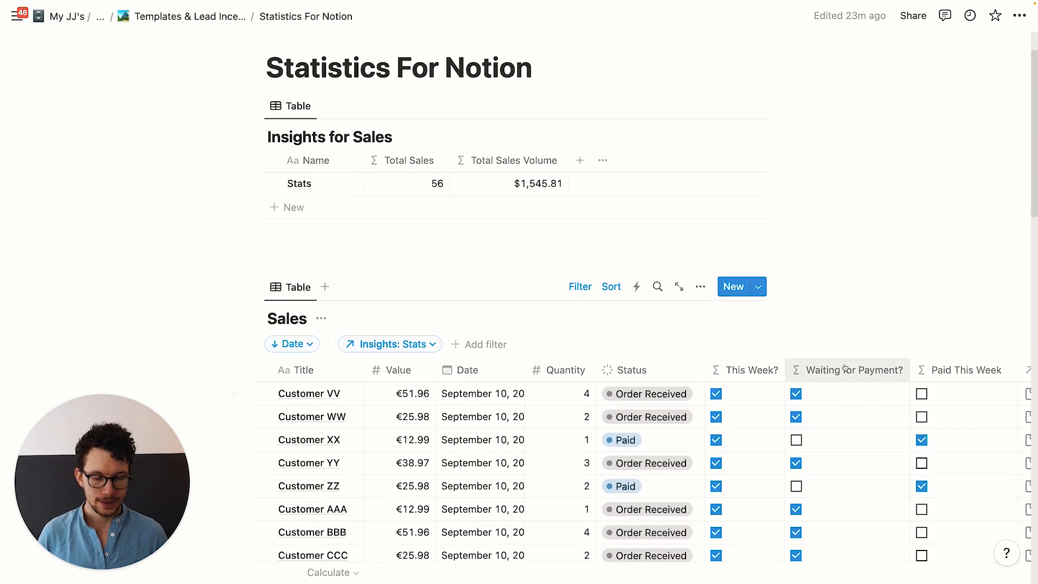
pyautogui.scroll(1, 800, 411)
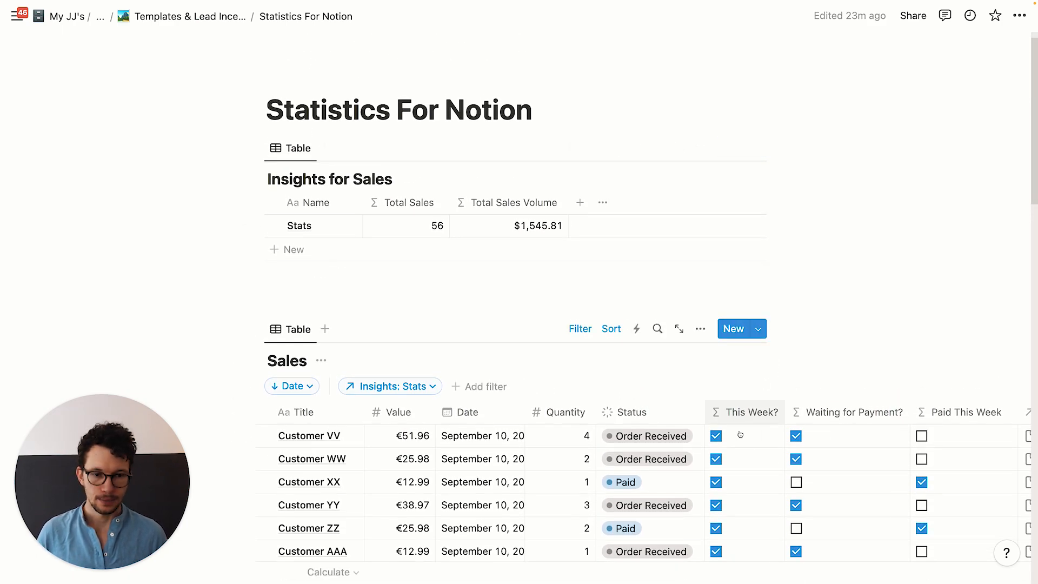
pyautogui.click(579, 204)
pyautogui.write('for')
pyautogui.press('Return')
pyautogui.write('Waiting for payment')
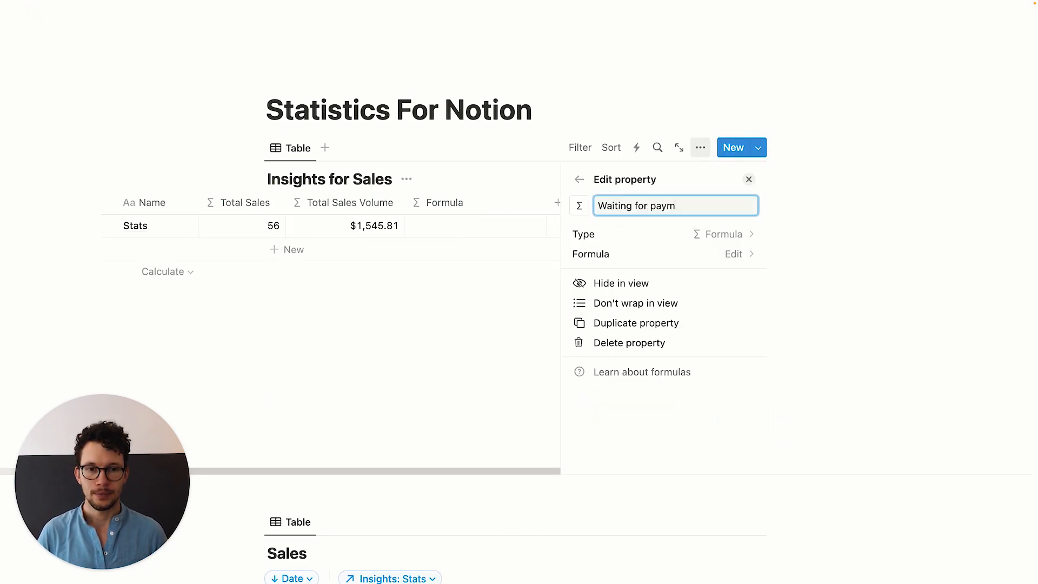
# Enter Sales.filter(current.Waiting for Payment?==true) as the Waiting for payment formula to keep only unpaid sales
pyautogui.click(635, 254)
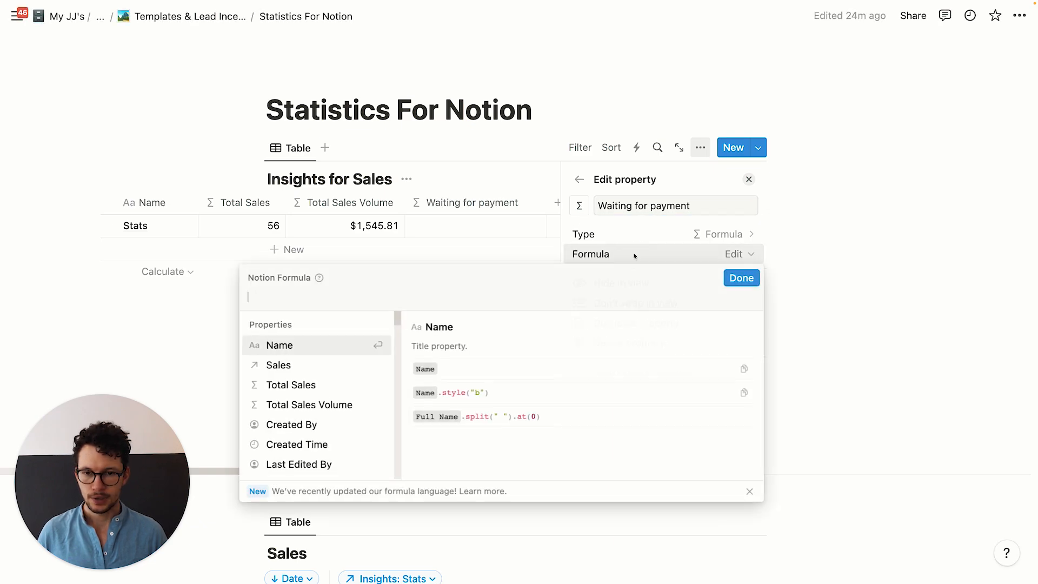
pyautogui.write('sal')
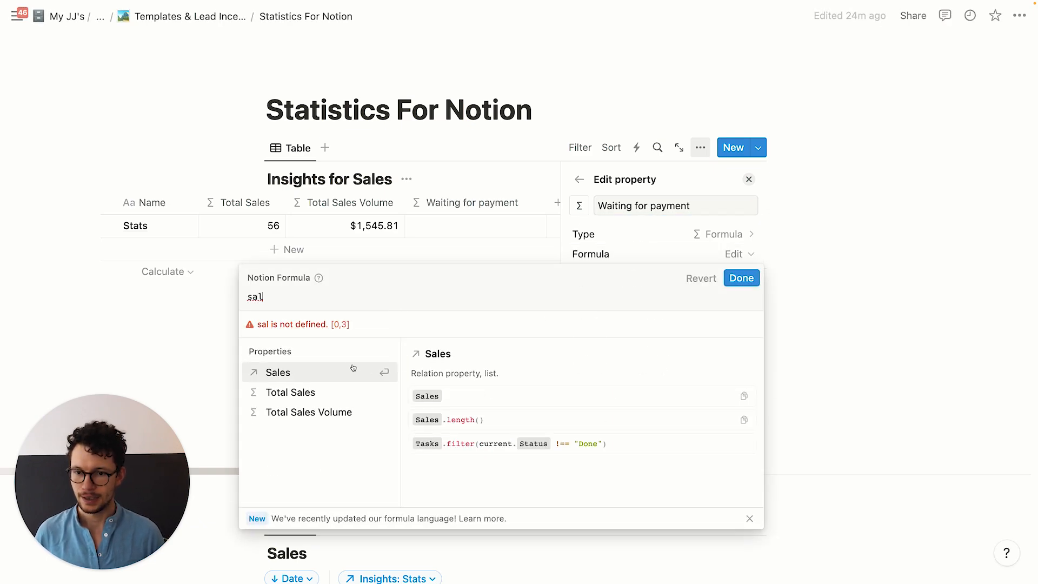
pyautogui.click(337, 366)
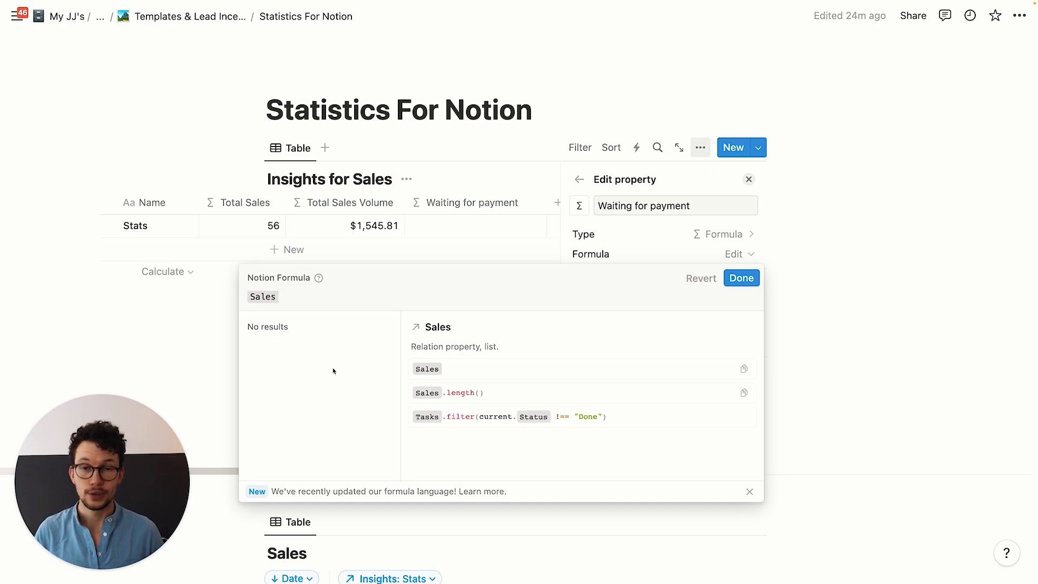
pyautogui.write('.filt')
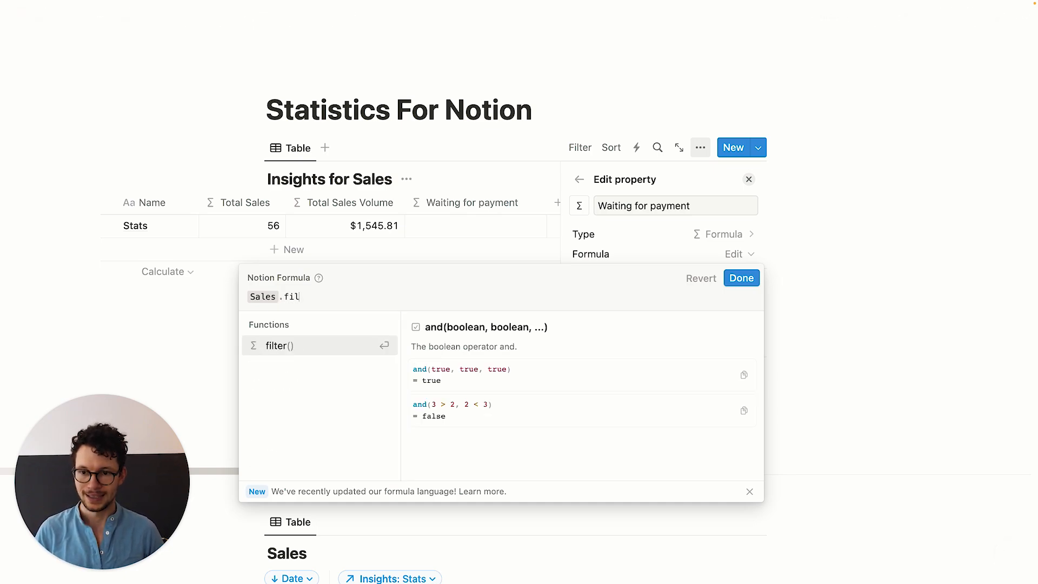
pyautogui.press('Return')
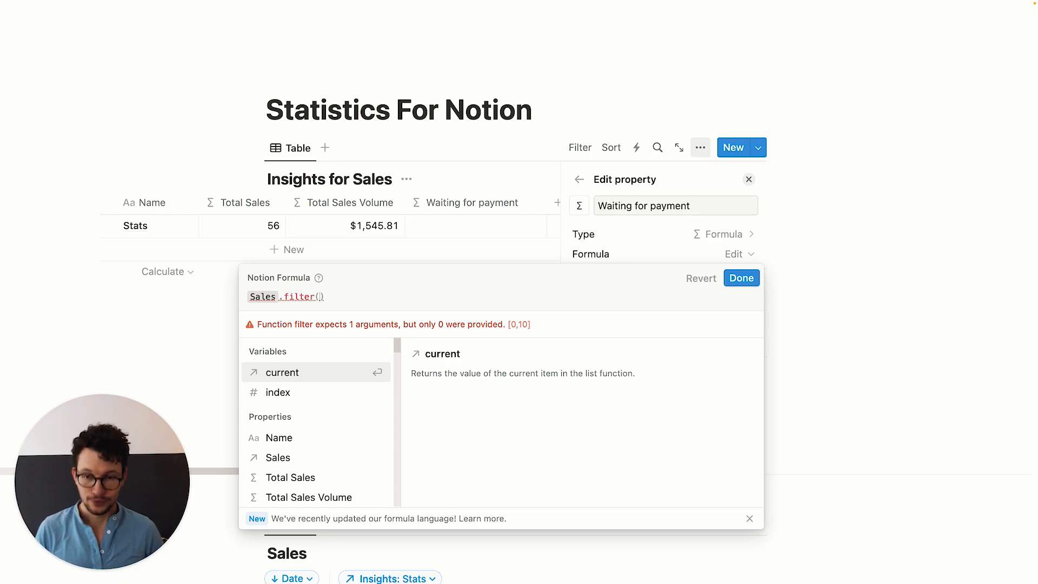
pyautogui.press('Return')
pyautogui.write('.')
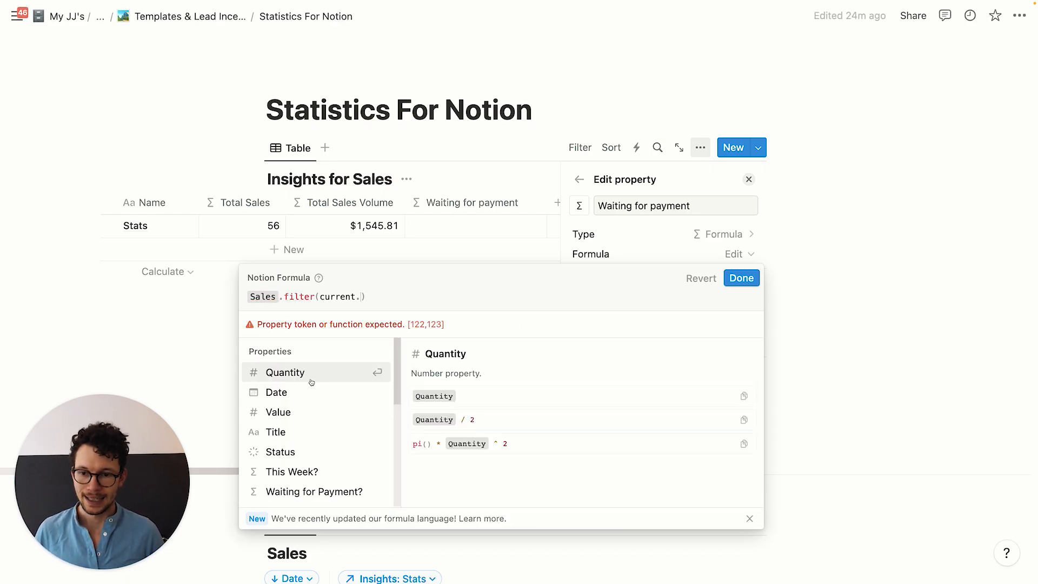
pyautogui.click(322, 490)
pyautogui.write('==true')
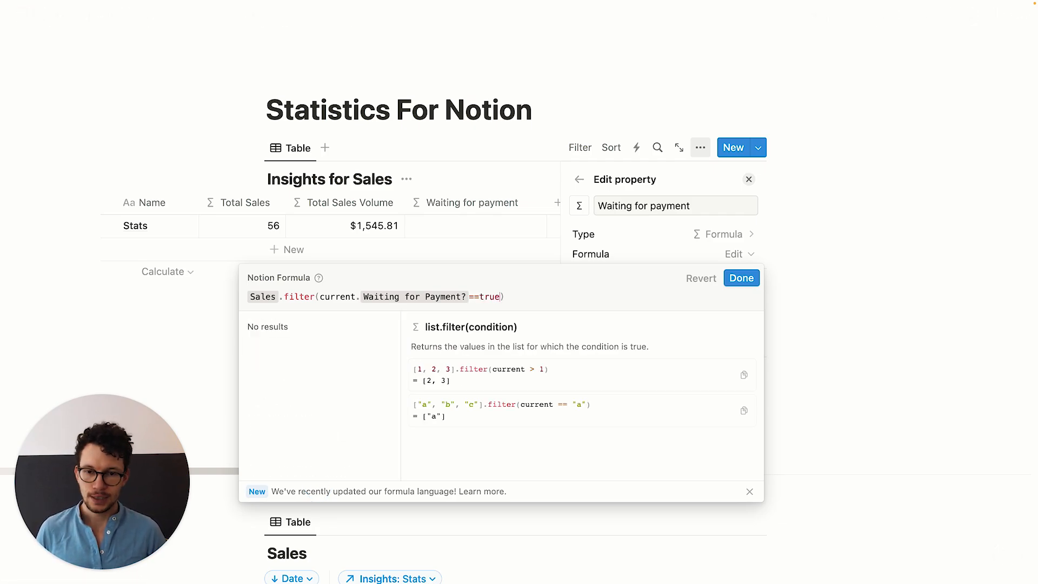
# Remove the ==true comparison from the filter condition, enter it again and apply the formula
pyautogui.press('BackSpace')
pyautogui.press('BackSpace')
pyautogui.press('BackSpace')
pyautogui.press('BackSpace')
pyautogui.press('BackSpace')
pyautogui.press('BackSpace')
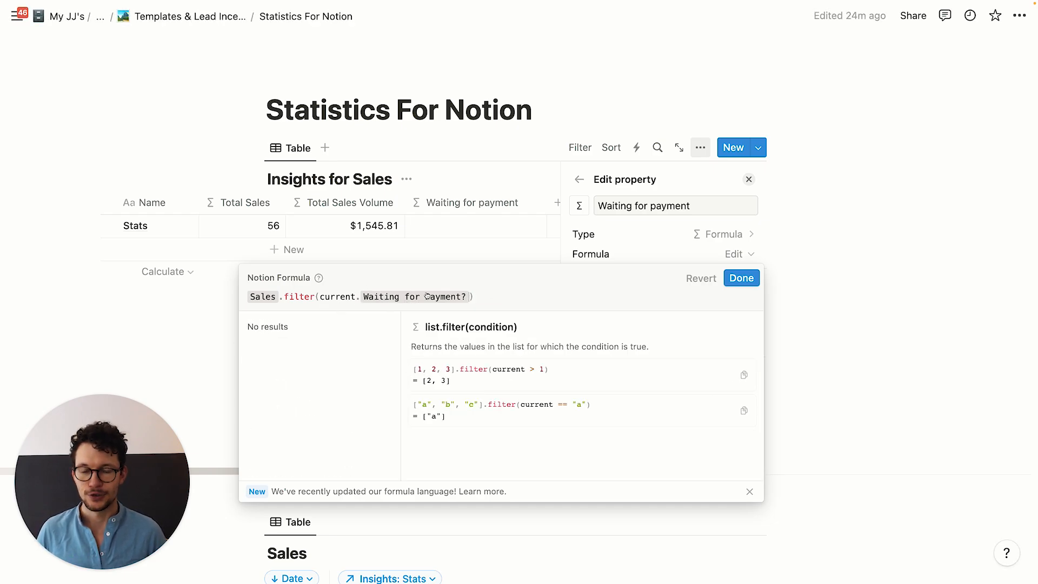
pyautogui.write('==true')
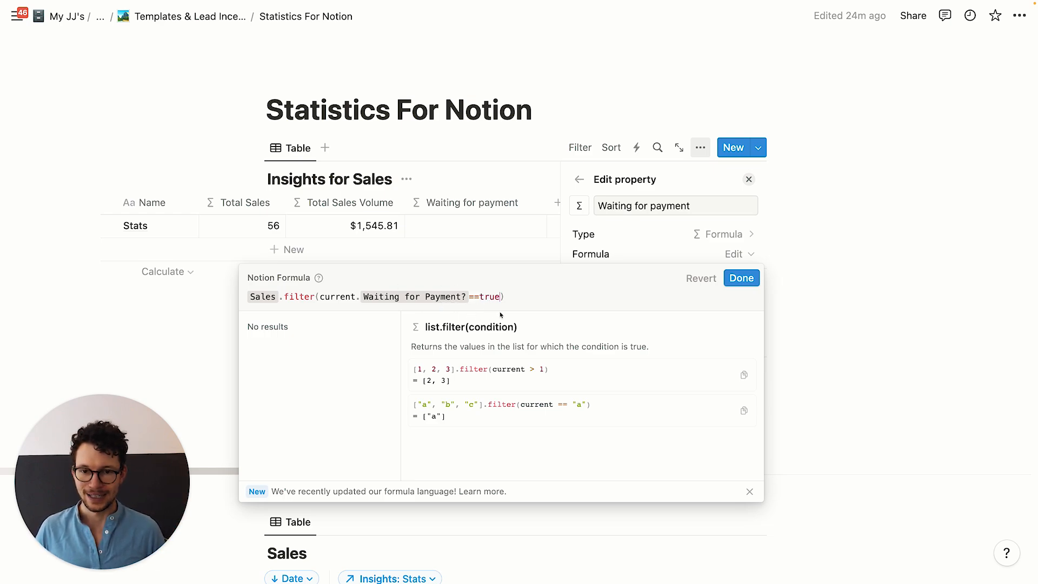
pyautogui.click(741, 277)
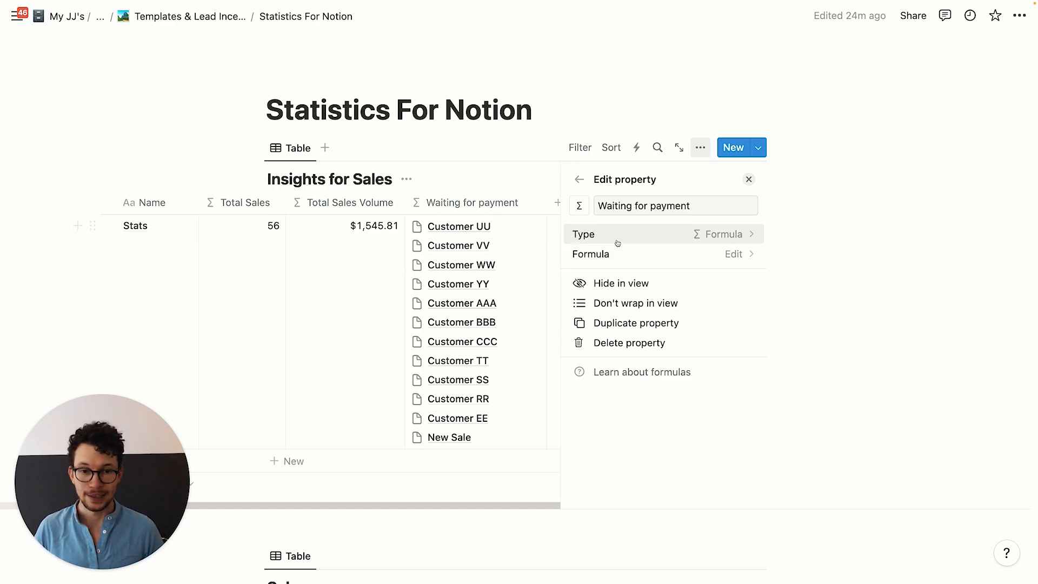
# Append .length() to the Waiting for payment formula to count the filtered sales, and narrow its column
pyautogui.click(735, 254)
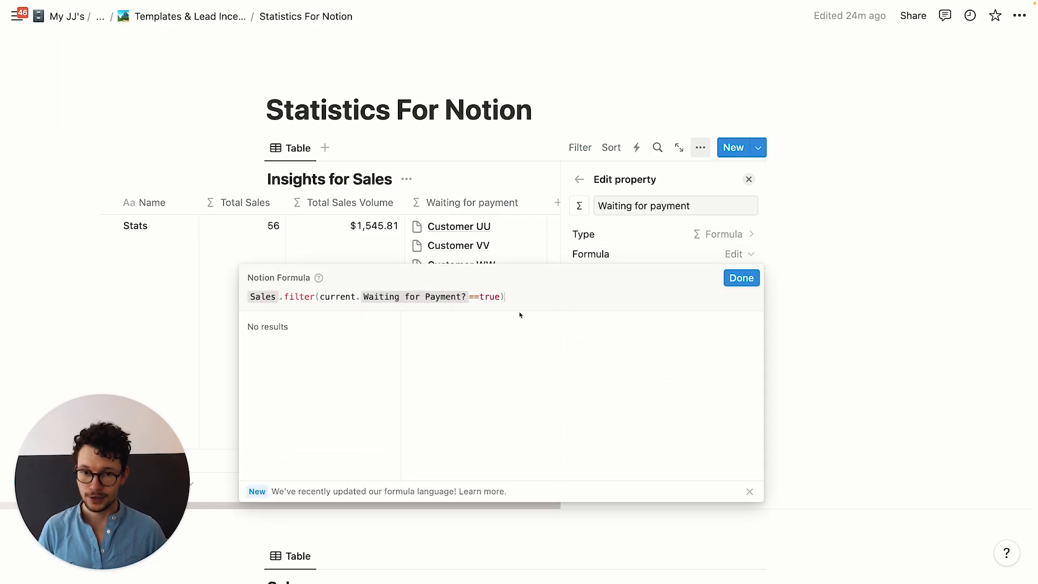
pyautogui.write('.l')
pyautogui.press('Return')
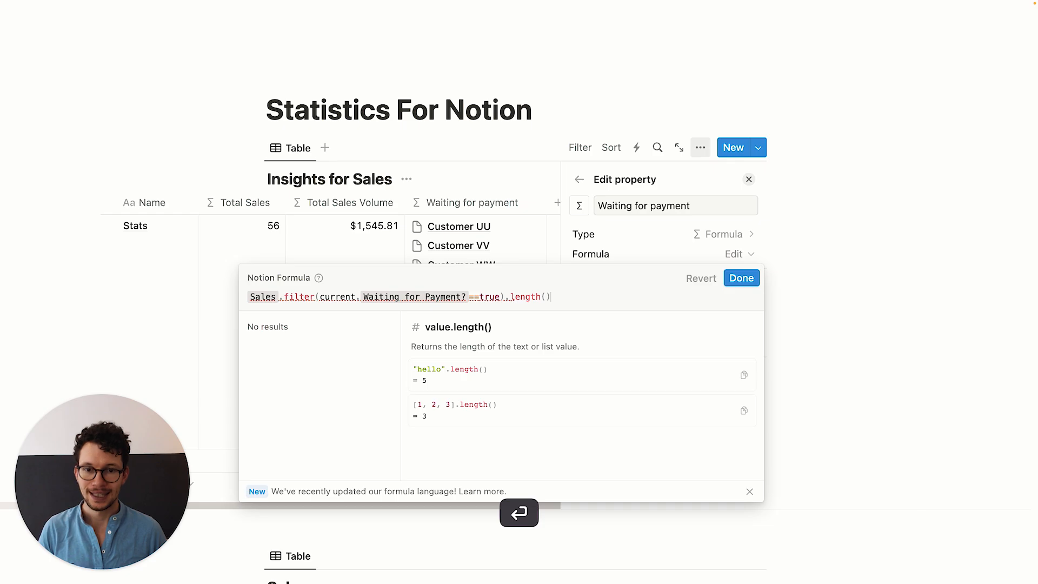
pyautogui.click(742, 279)
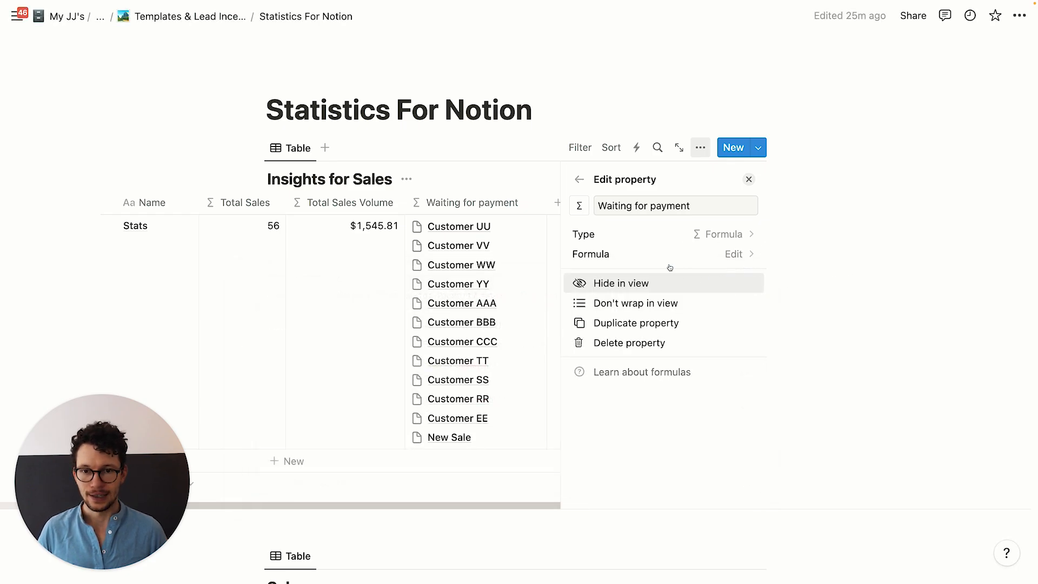
pyautogui.click(517, 144)
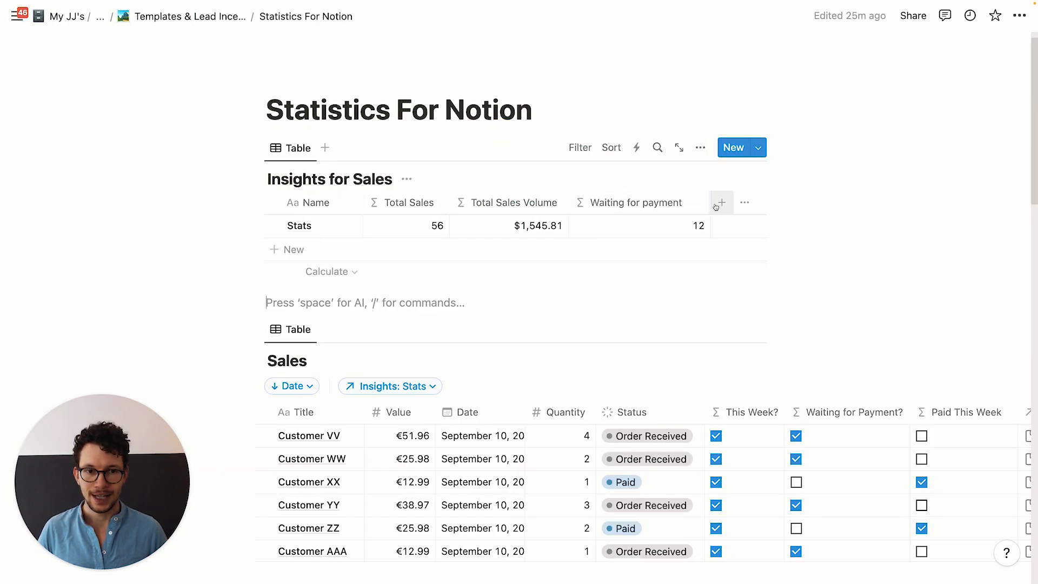
pyautogui.moveTo(710, 206); pyautogui.dragTo(691, 205)
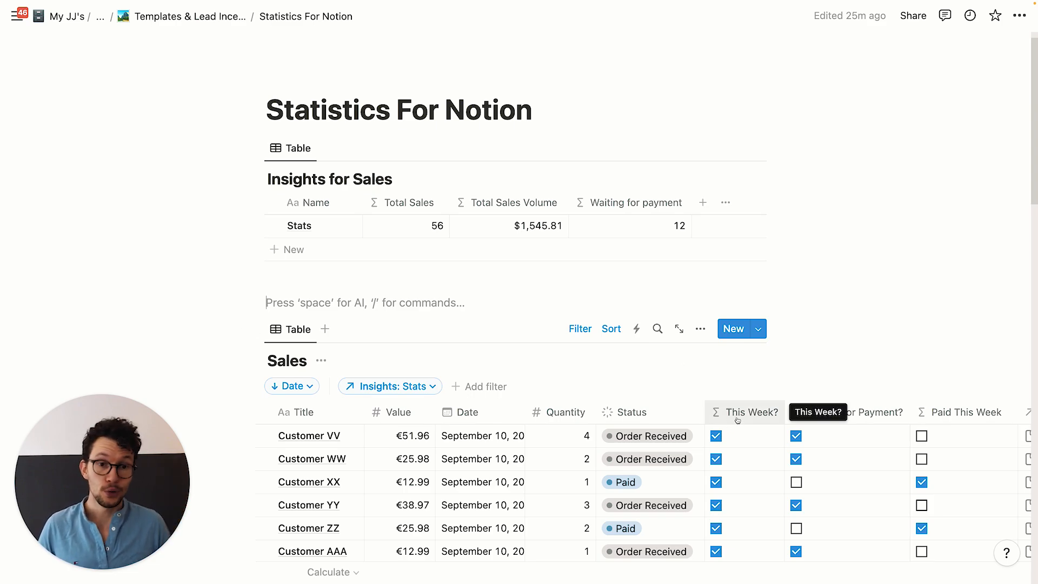
# Review the filter condition and length function in the Waiting for payment formula, leaving it as it is
pyautogui.click(610, 226)
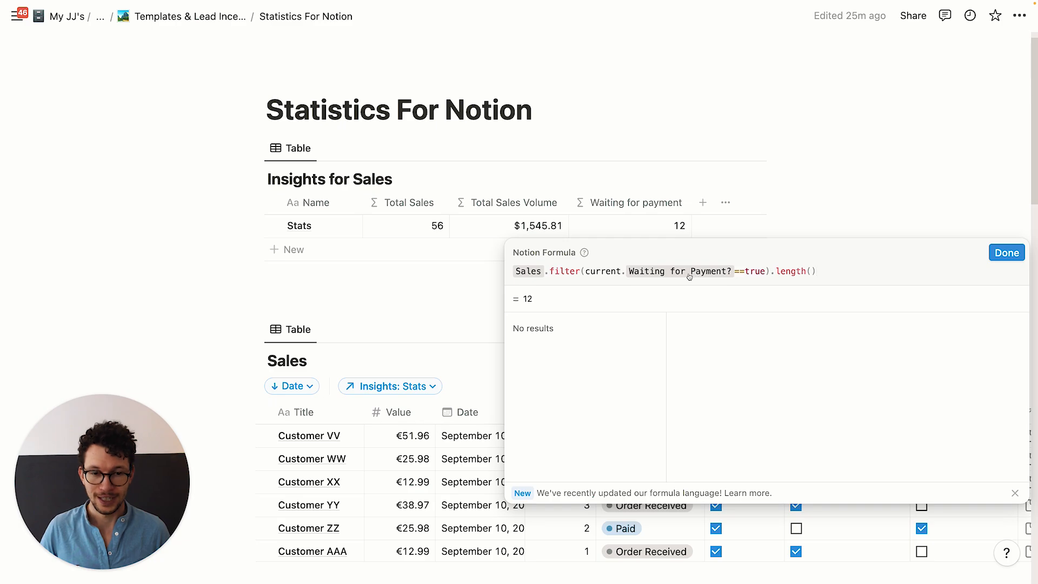
pyautogui.moveTo(777, 272); pyautogui.dragTo(834, 269)
pyautogui.click(833, 269)
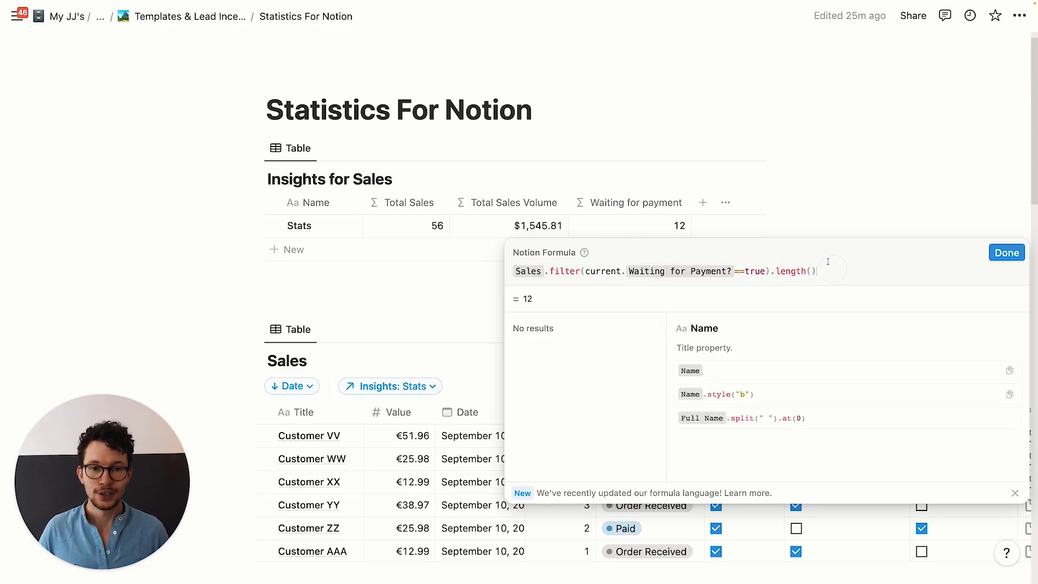
pyautogui.click(1007, 252)
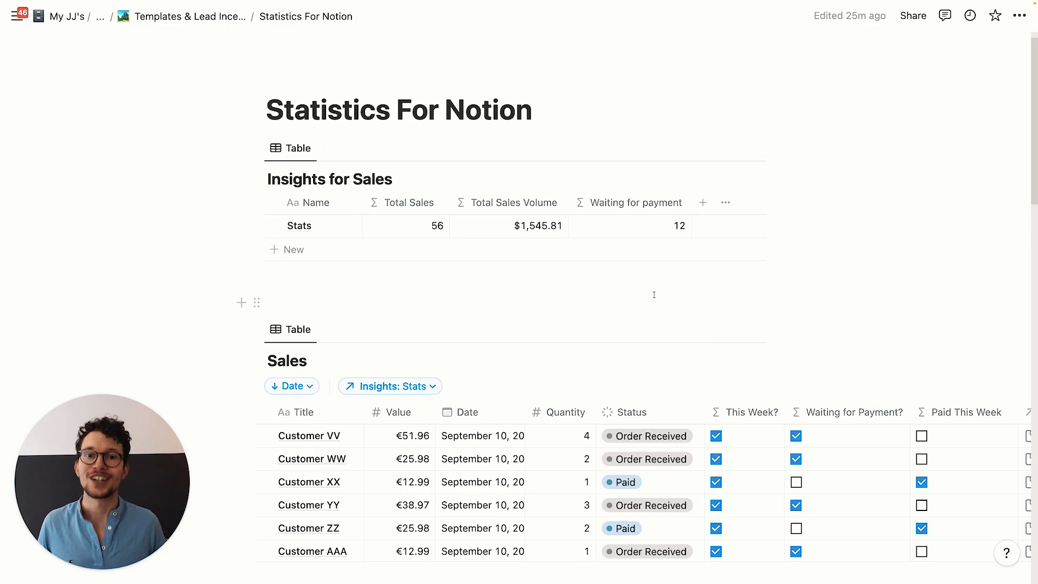
# Add a formula property named "Waiting For This Payment?" to the Sales table
pyautogui.hscroll(5, 541, 319)
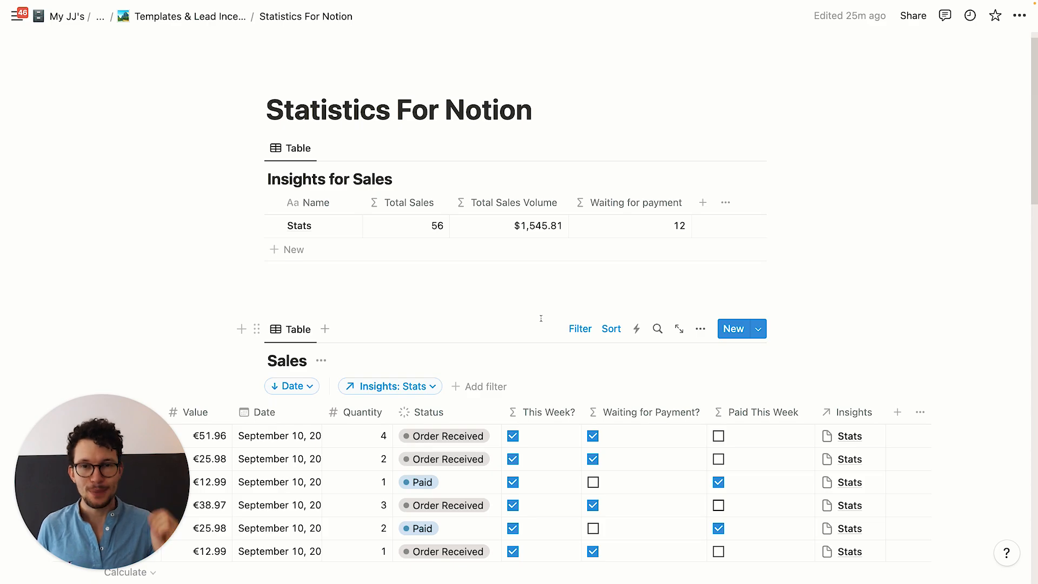
pyautogui.scroll(-3, 540, 318)
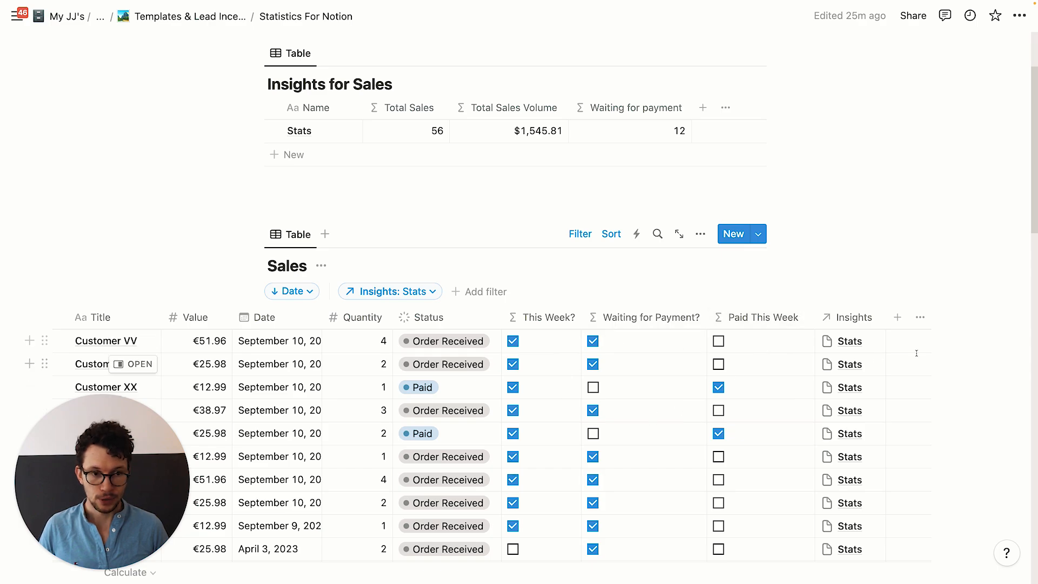
pyautogui.scroll(-3, 916, 353)
pyautogui.click(900, 257)
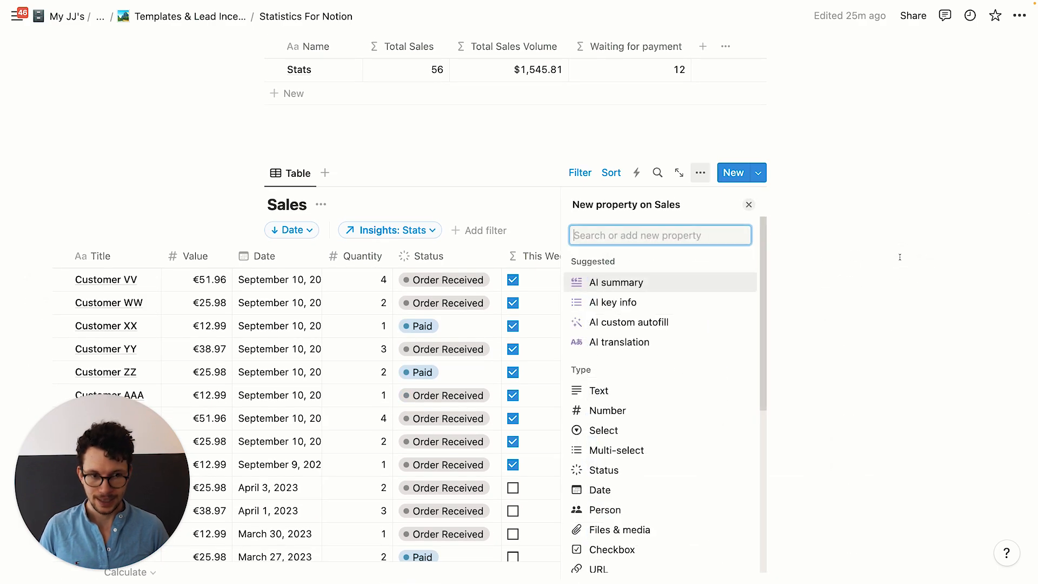
pyautogui.write('for')
pyautogui.press('Return')
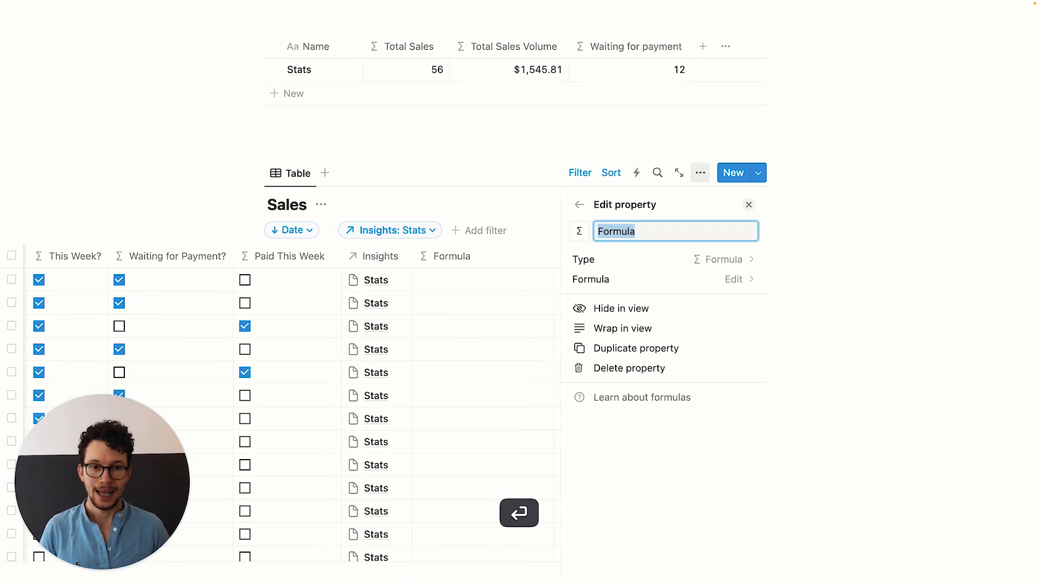
pyautogui.write('Pay')
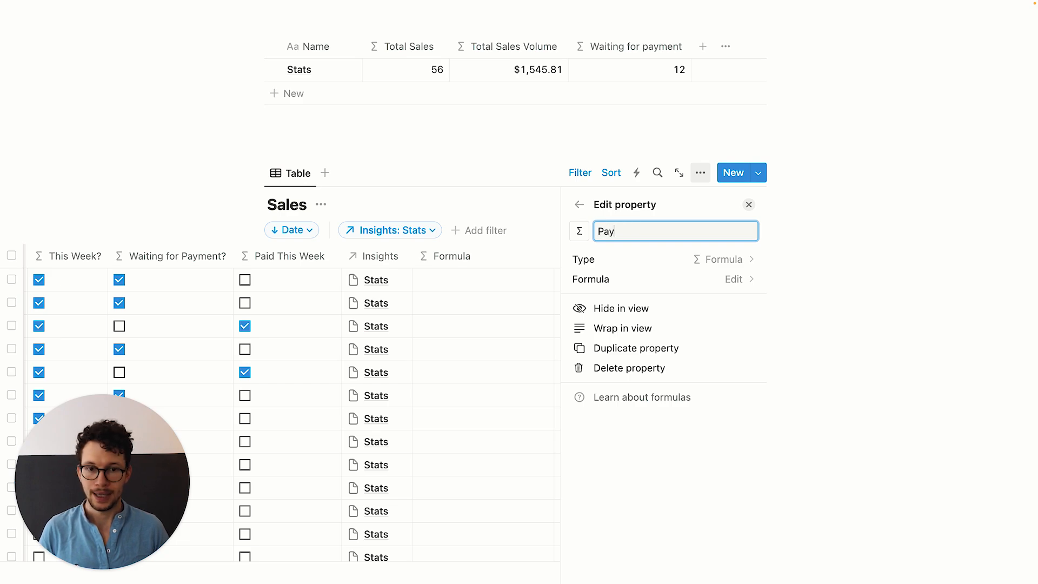
pyautogui.press('super+a')
pyautogui.write('Wait')
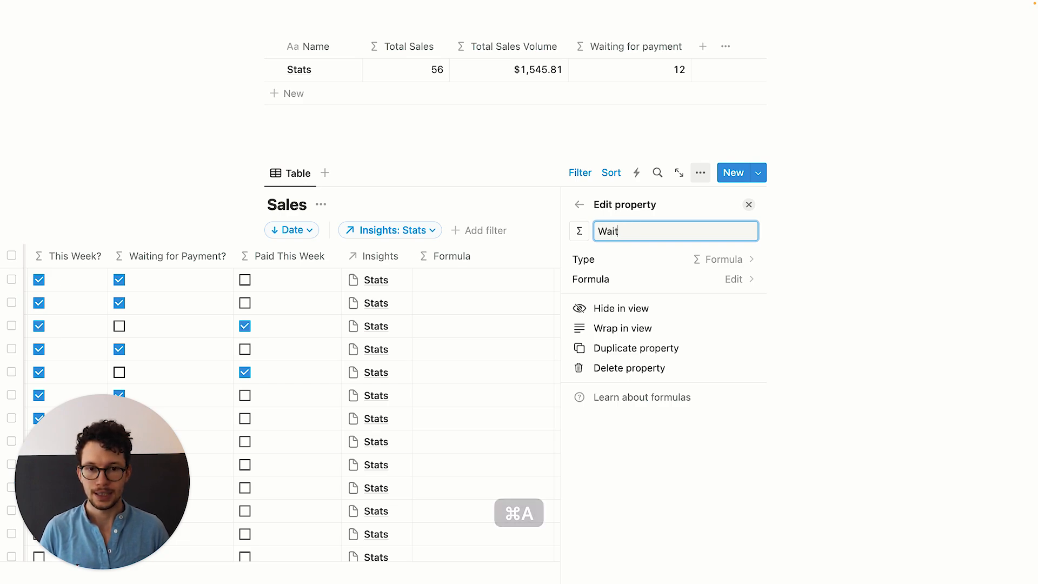
pyautogui.write('ing For This Pa')
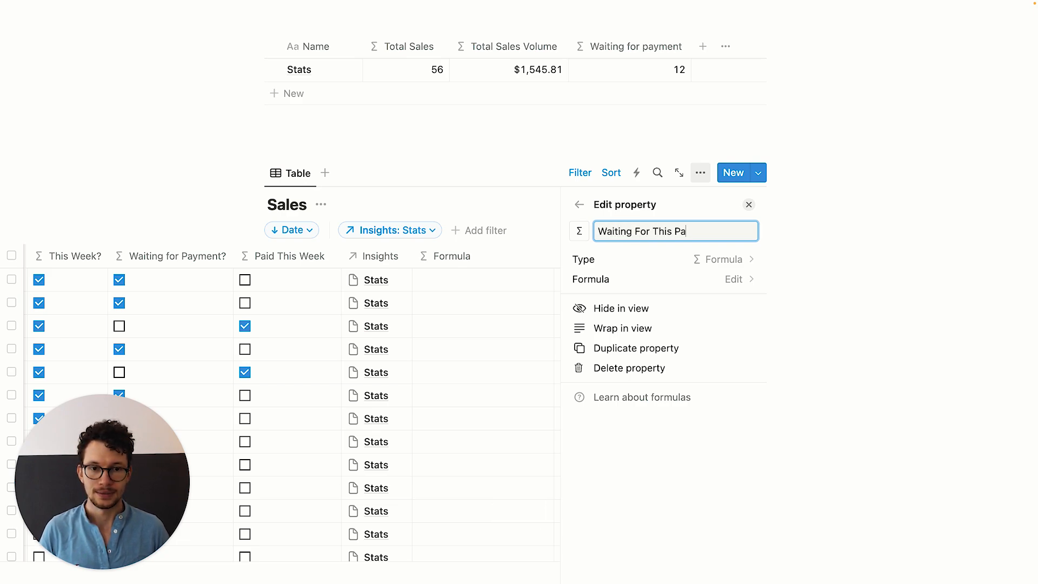
pyautogui.write('yment?')
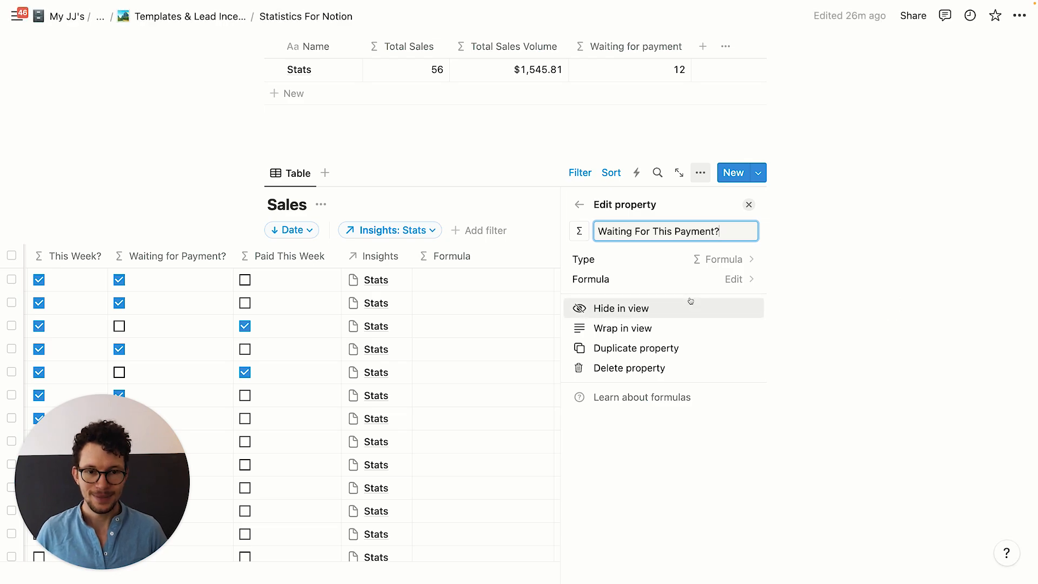
# Enter if(Waiting for Payment?,Value,0) as the formula of the Waiting For This Payment? property
pyautogui.click(624, 280)
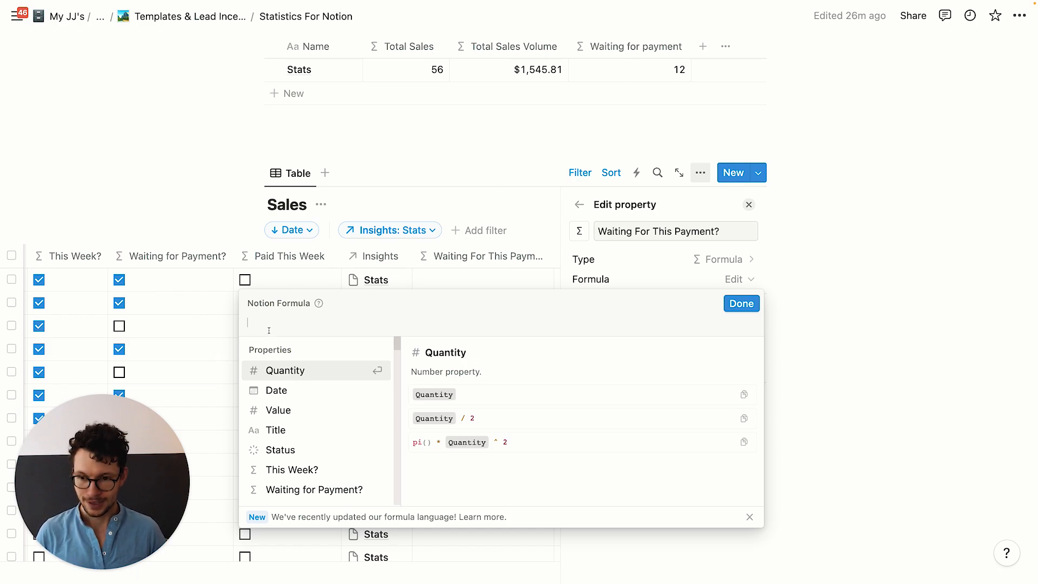
pyautogui.write('if(')
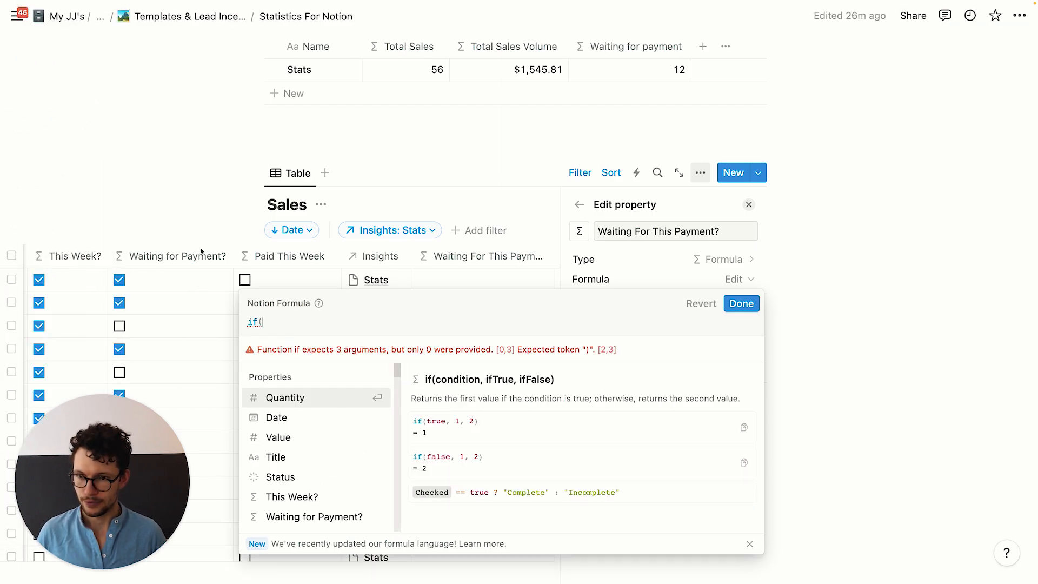
pyautogui.click(281, 516)
pyautogui.write(',')
pyautogui.click(283, 437)
pyautogui.write(',0)')
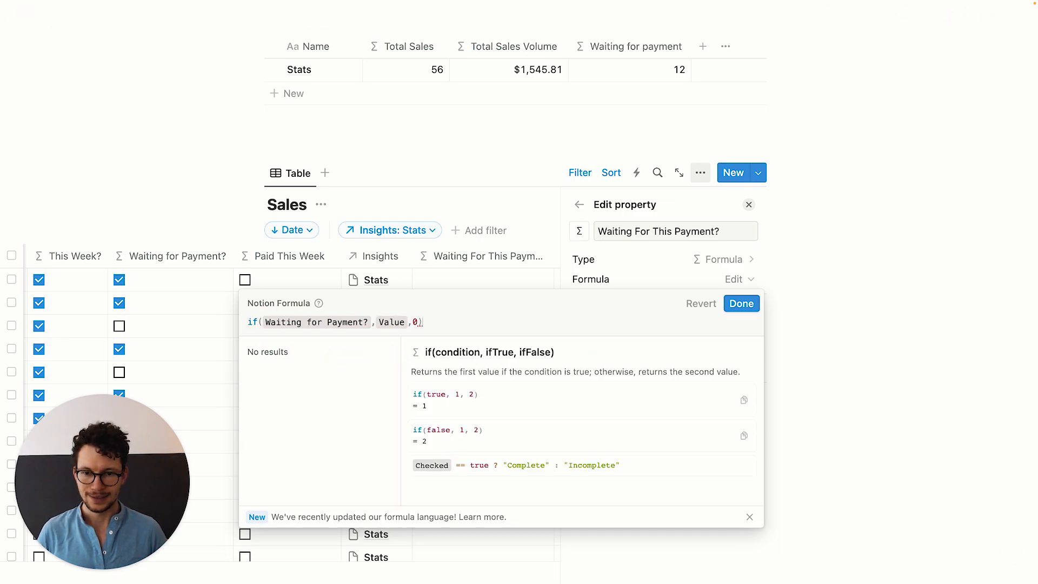
# Save the Waiting For This Payment? formula and close its property settings
pyautogui.click(741, 304)
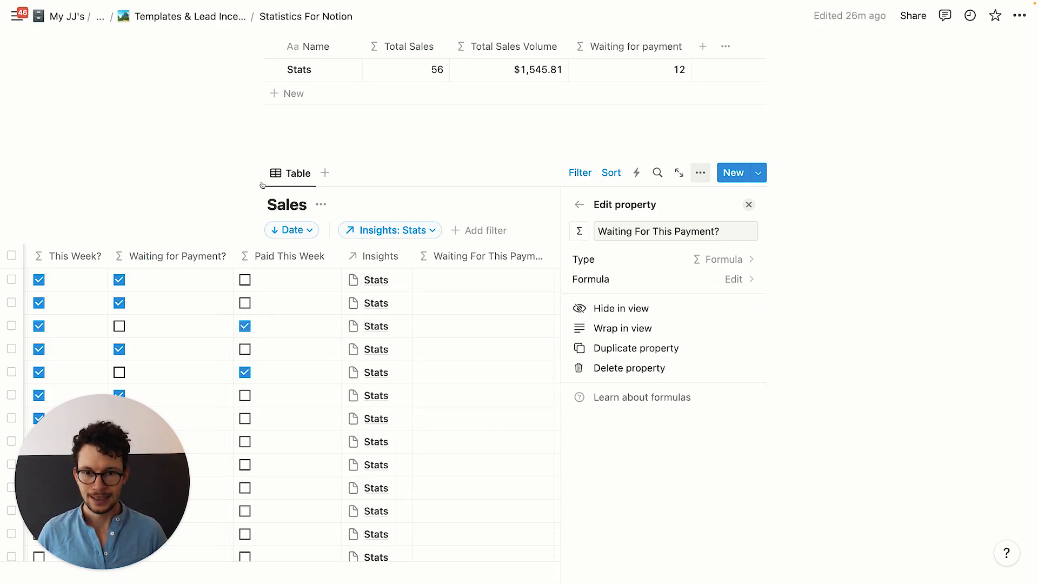
pyautogui.click(161, 168)
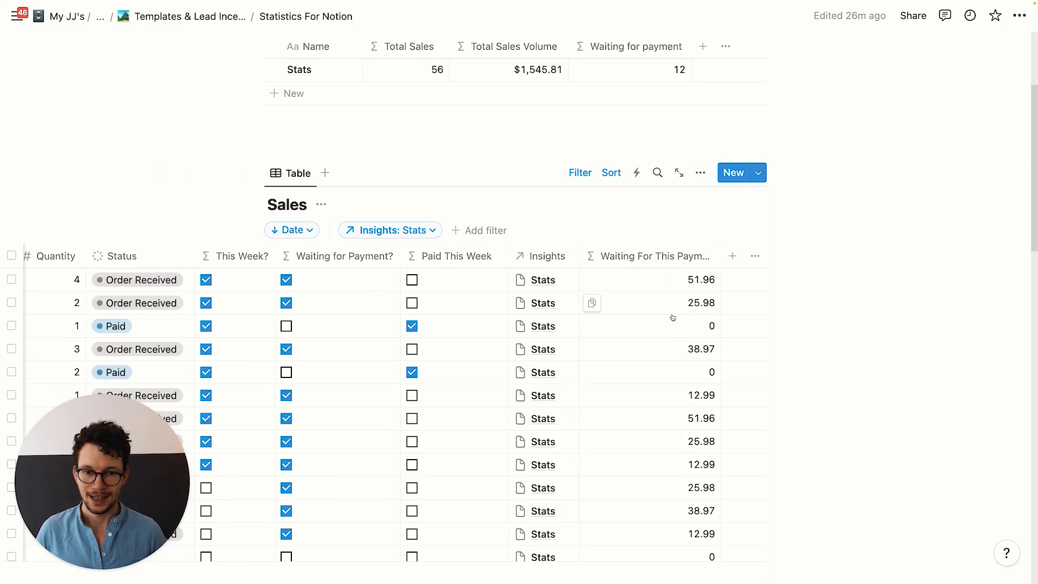
pyautogui.scroll(-1, 687, 271)
# Add a formula property named "Outstanding Payments" to the Insights for Sales table
pyautogui.scroll(4, 684, 243)
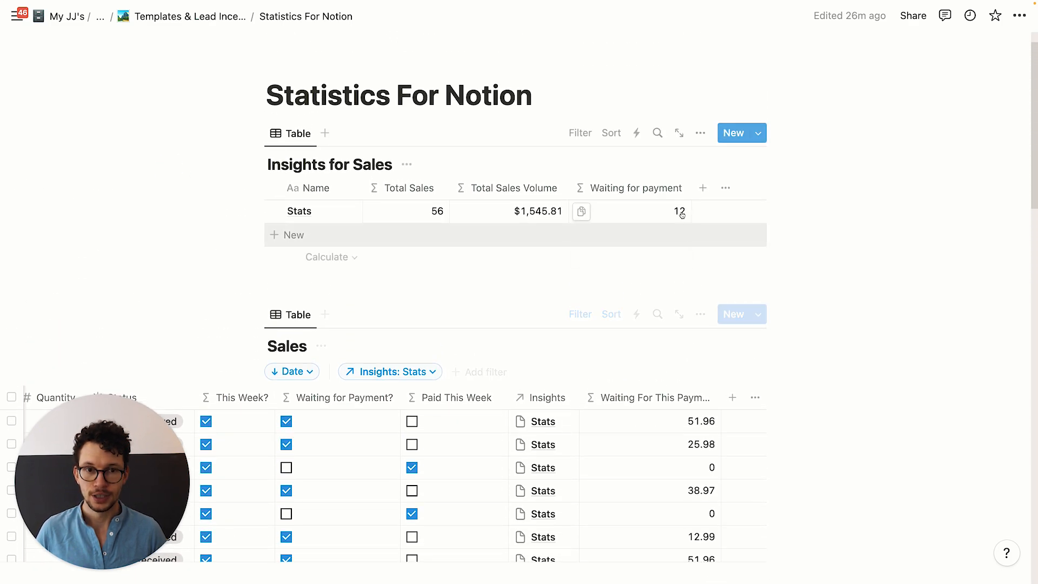
pyautogui.click(702, 188)
pyautogui.write('for')
pyautogui.press('Return')
pyautogui.write('Outstanding Payments')
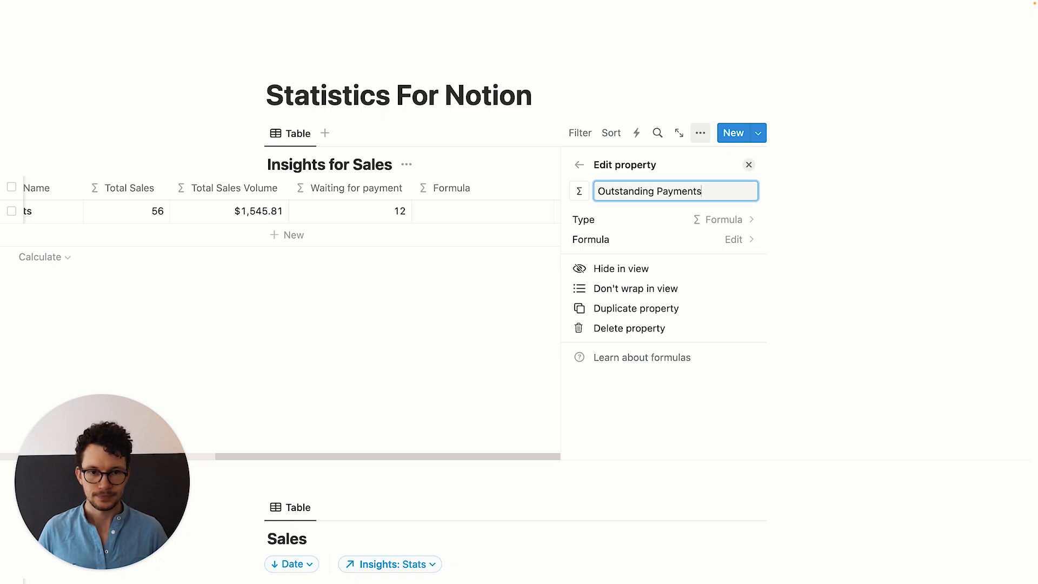
# Begin the Outstanding Payments formula with Sales.map( to loop over the related sales
pyautogui.click(686, 238)
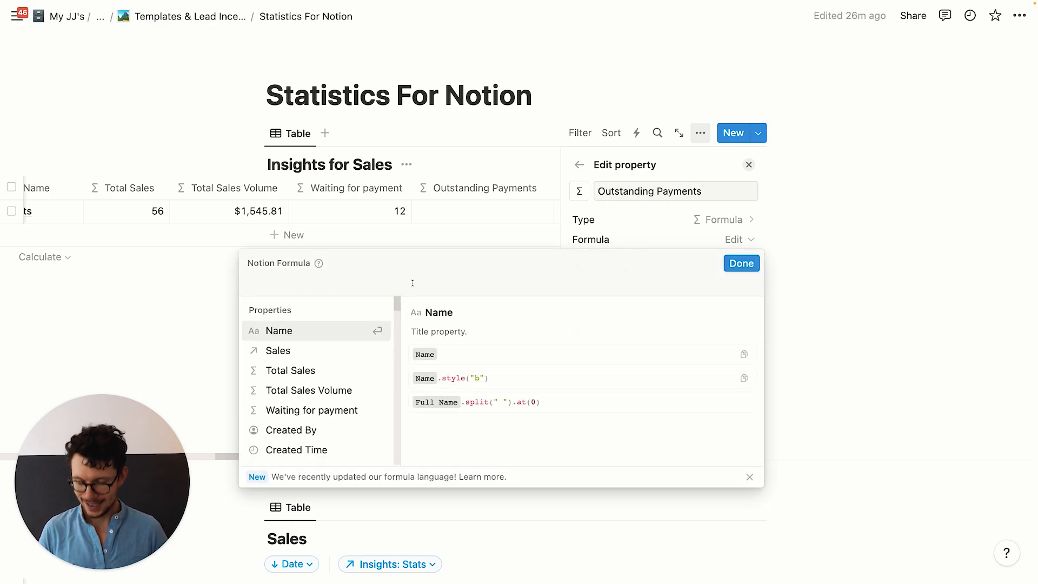
pyautogui.write('sal')
pyautogui.press('Return')
pyautogui.write('.')
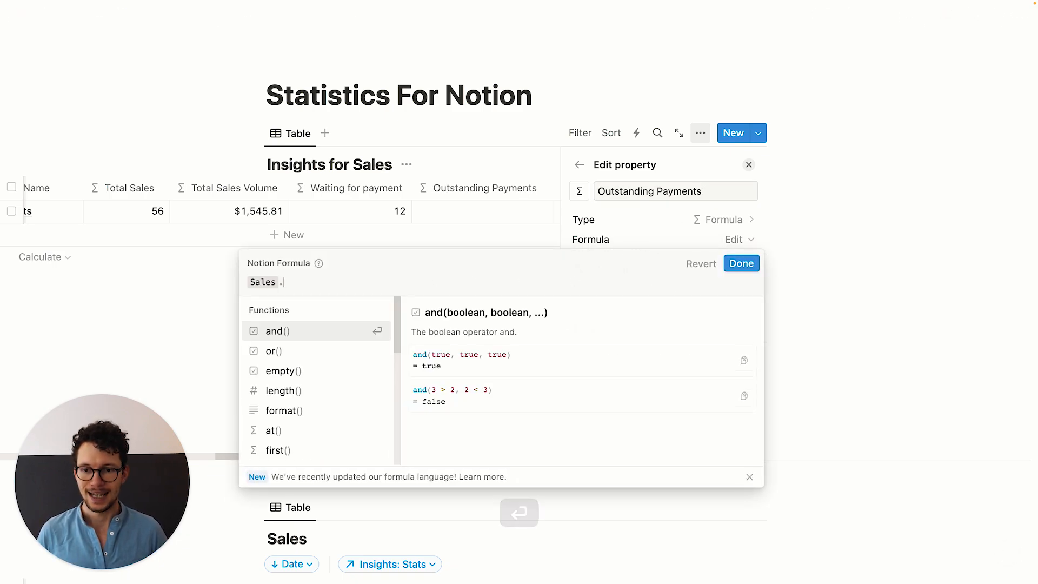
pyautogui.press('super+a')
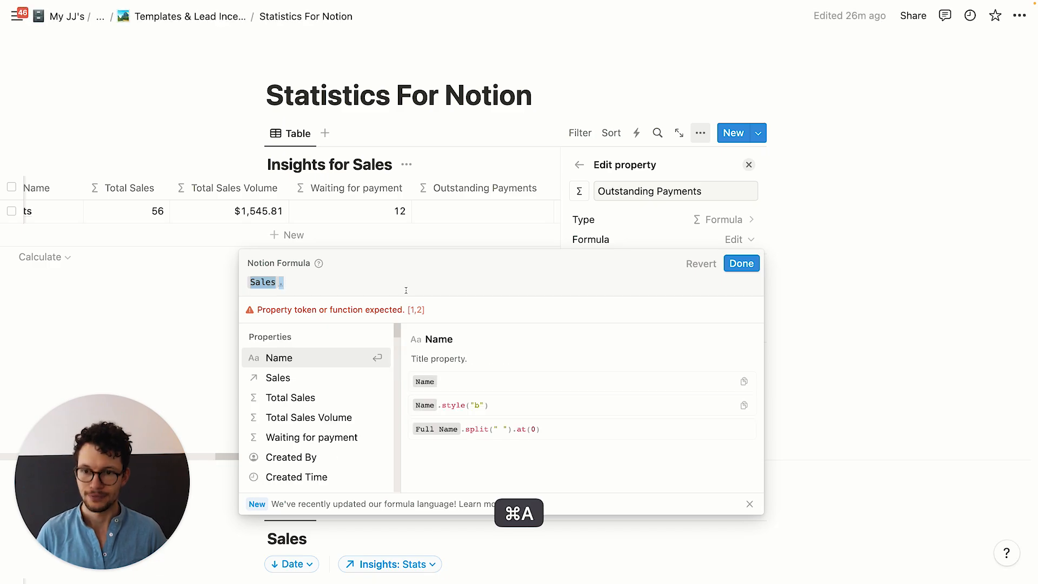
pyautogui.click(406, 290)
pyautogui.write('map(')
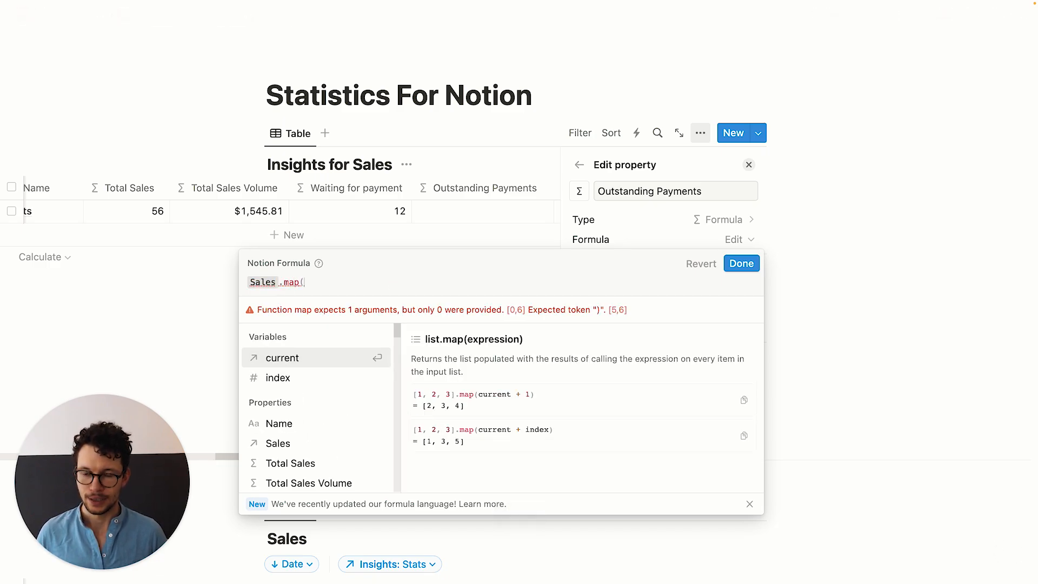
# Complete the Outstanding Payments formula as Sales.map(current.Waiting For This Payment?).sum() and narrow its column
pyautogui.press('Return')
pyautogui.write('.')
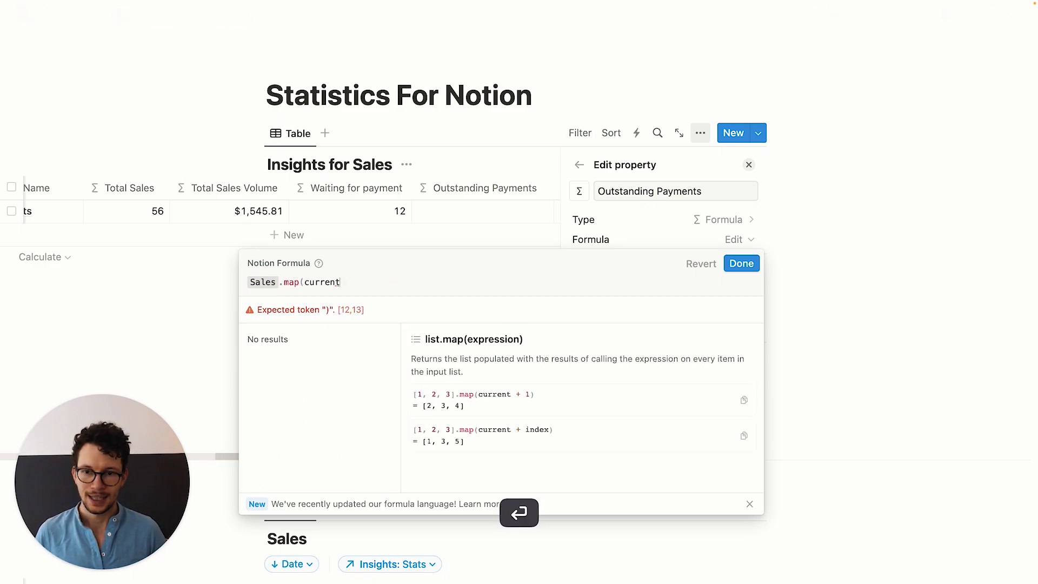
pyautogui.scroll(-5, 333, 404)
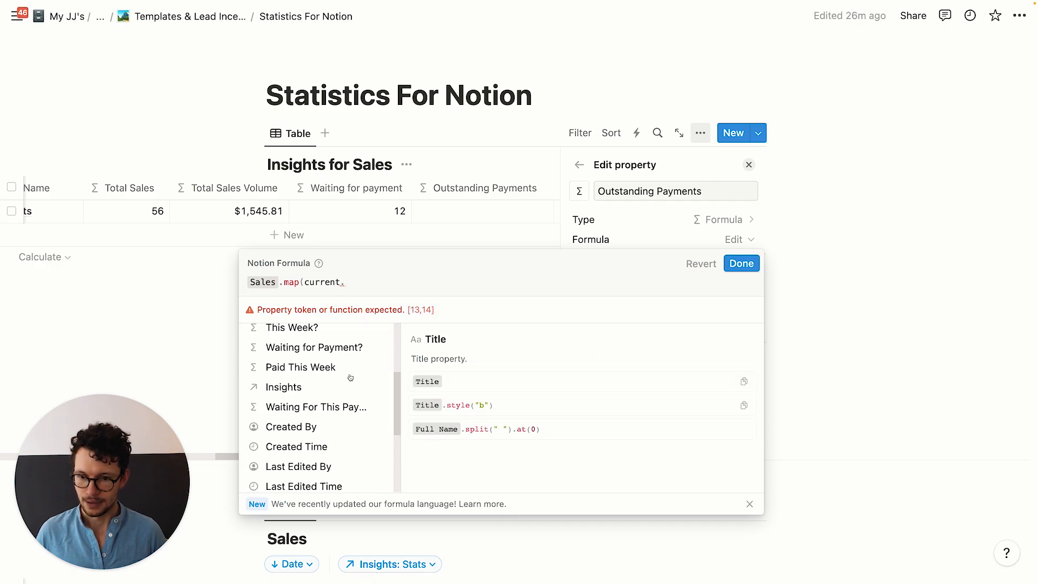
pyautogui.click(333, 404)
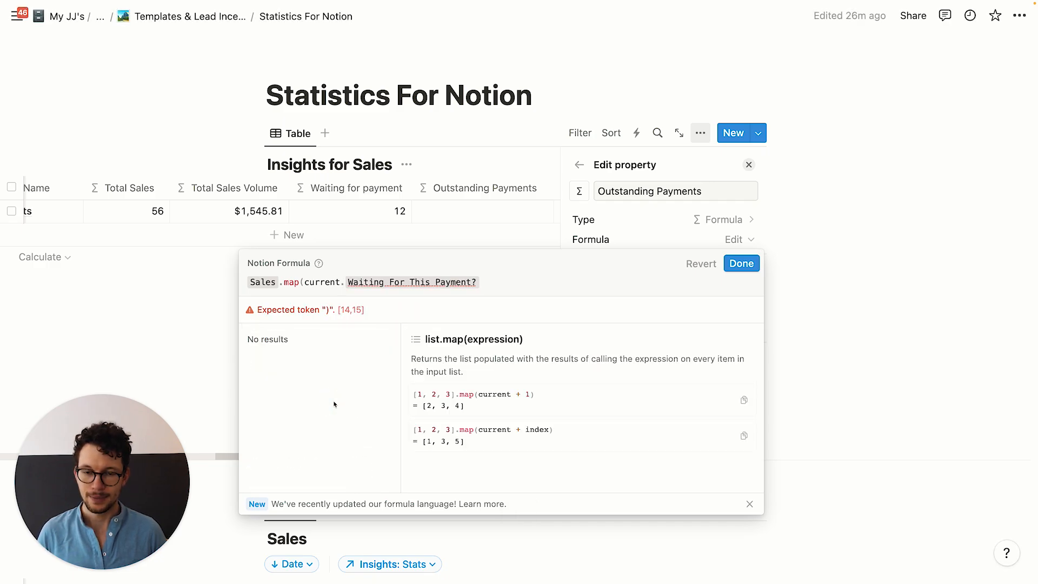
pyautogui.write(').sum())')
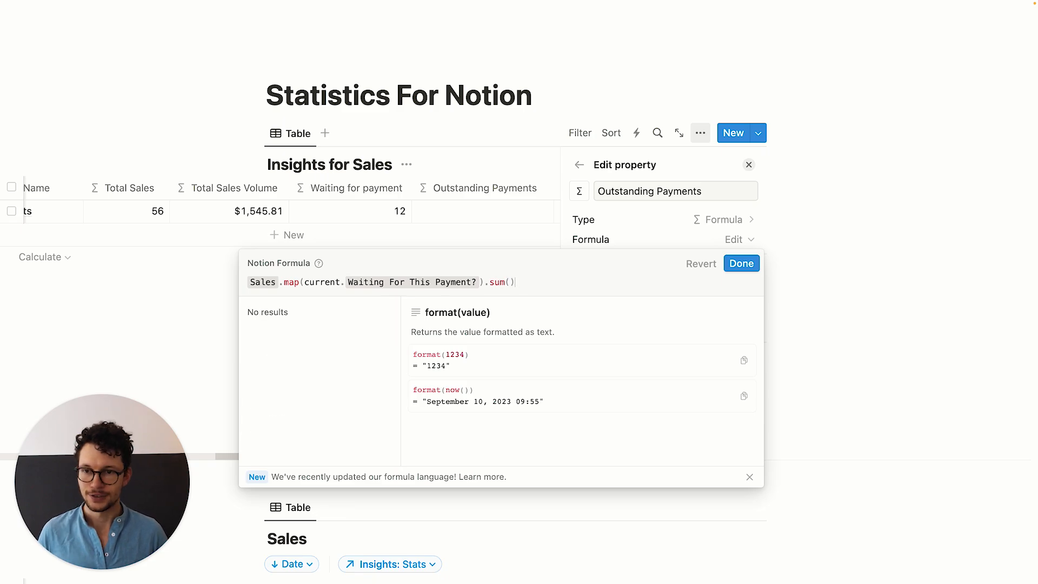
pyautogui.click(755, 266)
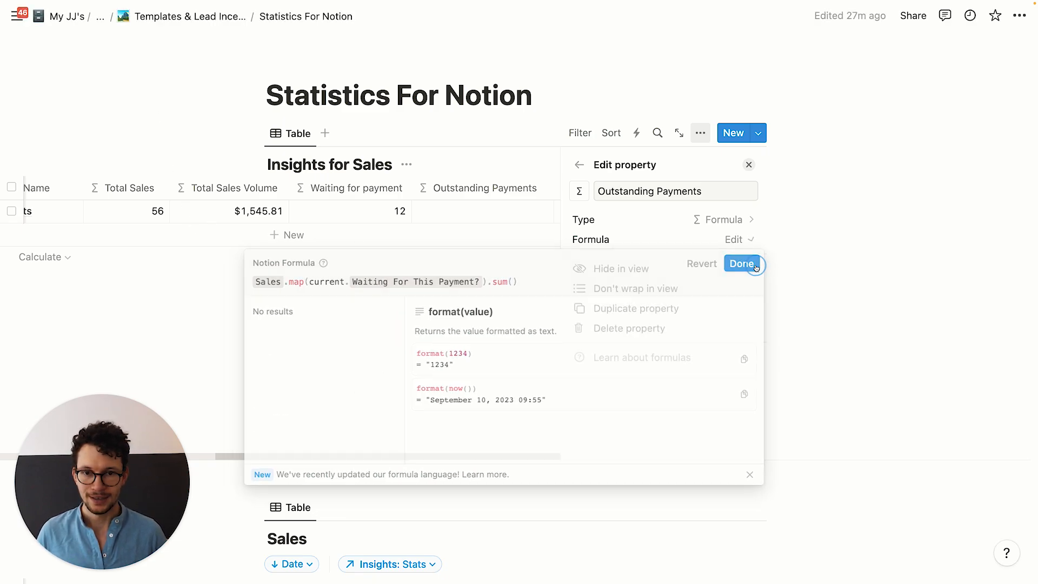
pyautogui.click(417, 326)
pyautogui.moveTo(720, 193); pyautogui.dragTo(714, 193)
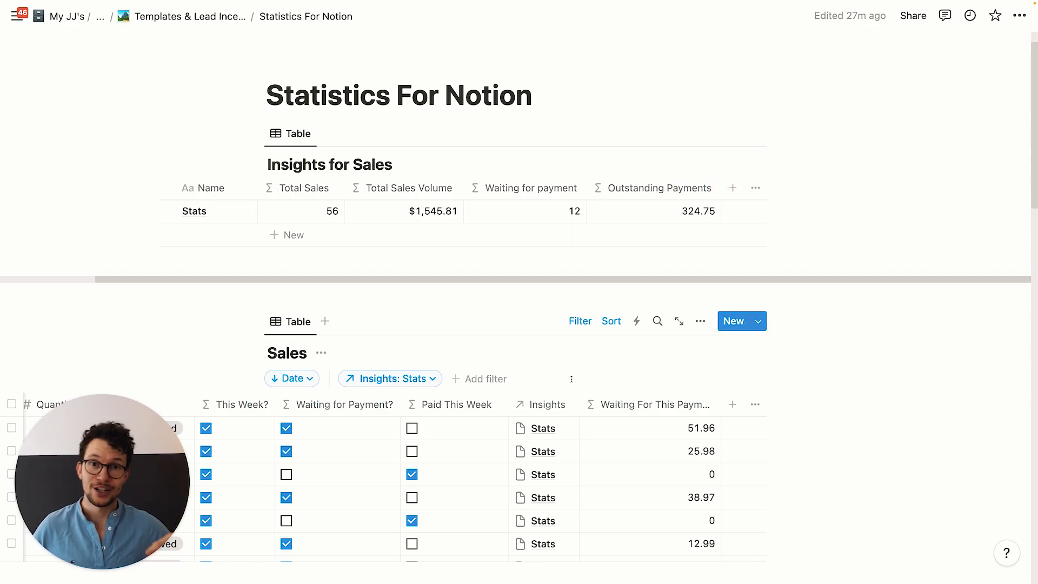
# Review the values, statuses and payment columns of the Sales entries alongside the Insights for Sales statistics
pyautogui.hscroll(-5, 468, 416)
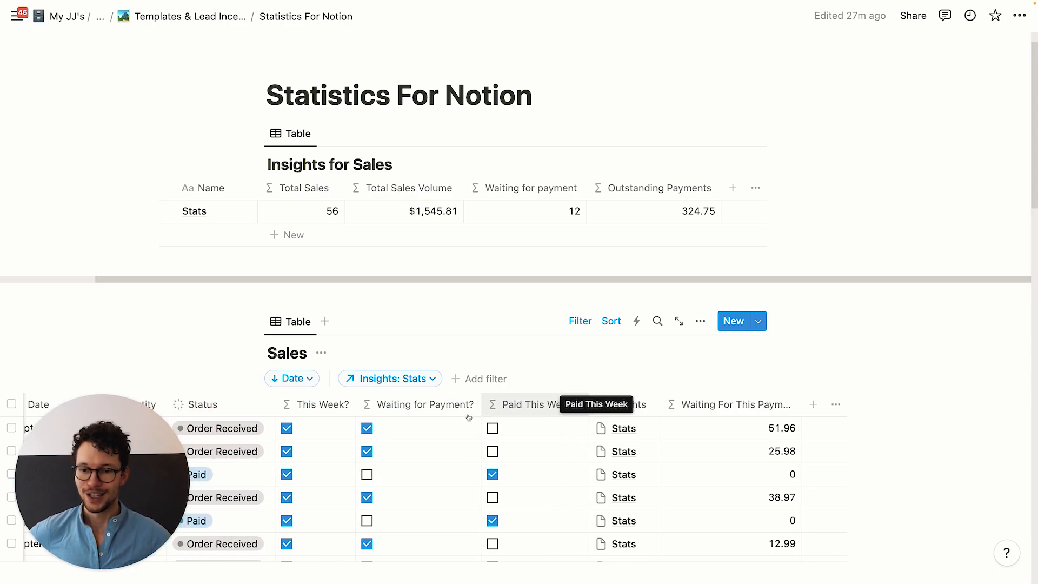
pyautogui.hscroll(-5, 468, 416)
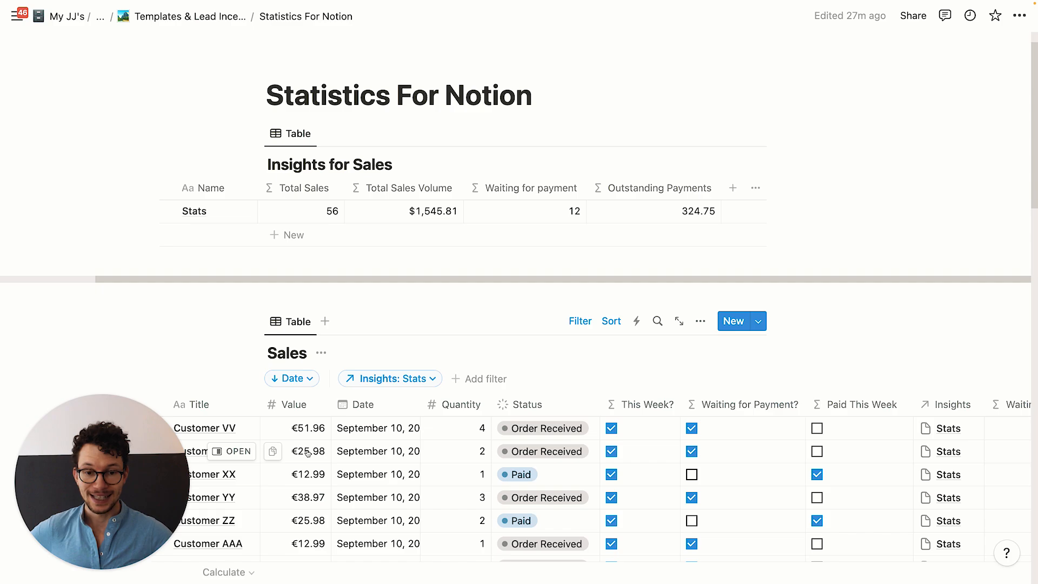
pyautogui.scroll(-3, 307, 453)
pyautogui.hscroll(1, 665, 447)
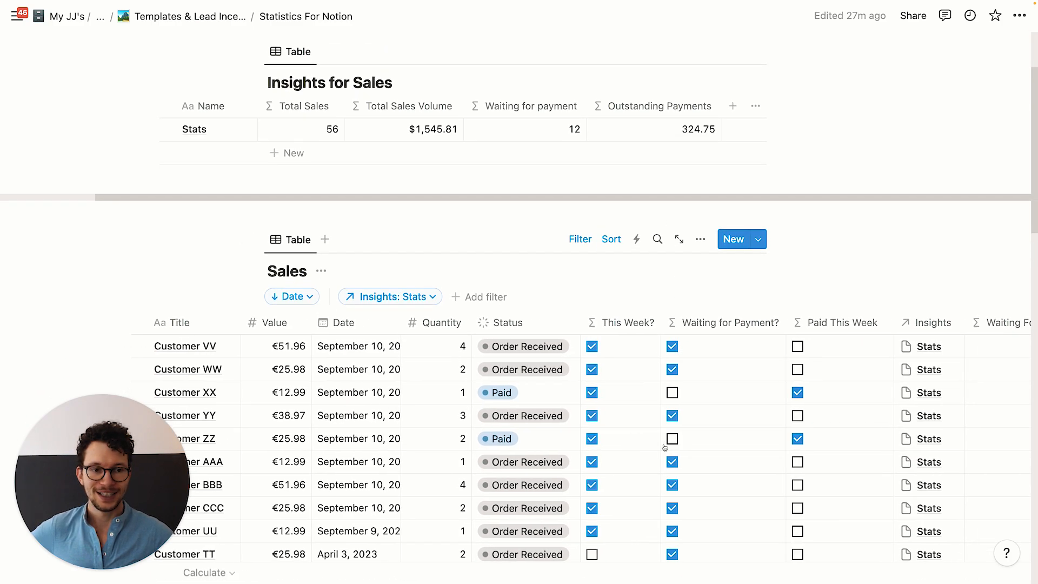
pyautogui.hscroll(3, 664, 447)
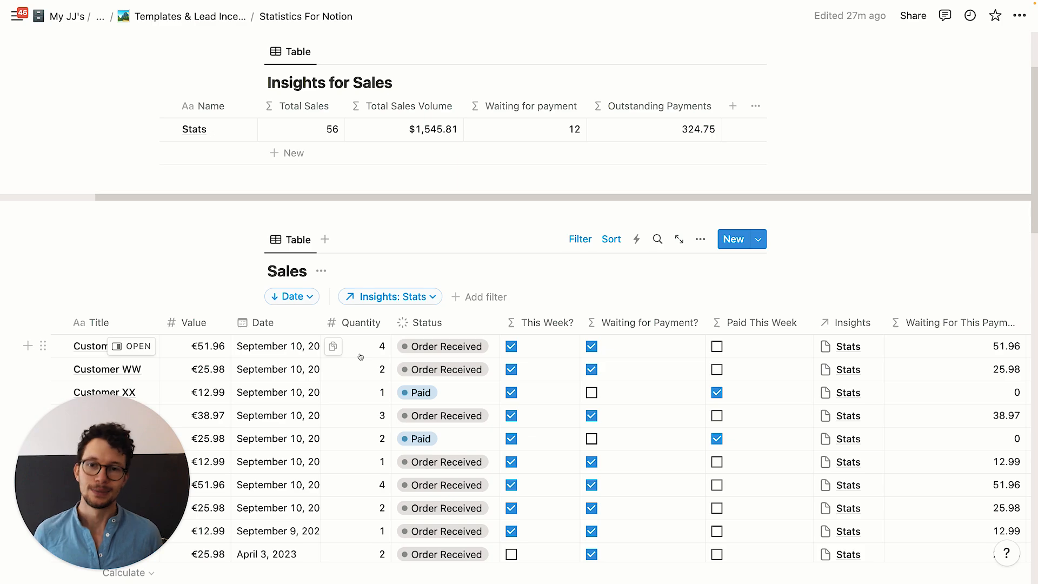
pyautogui.scroll(3, 363, 356)
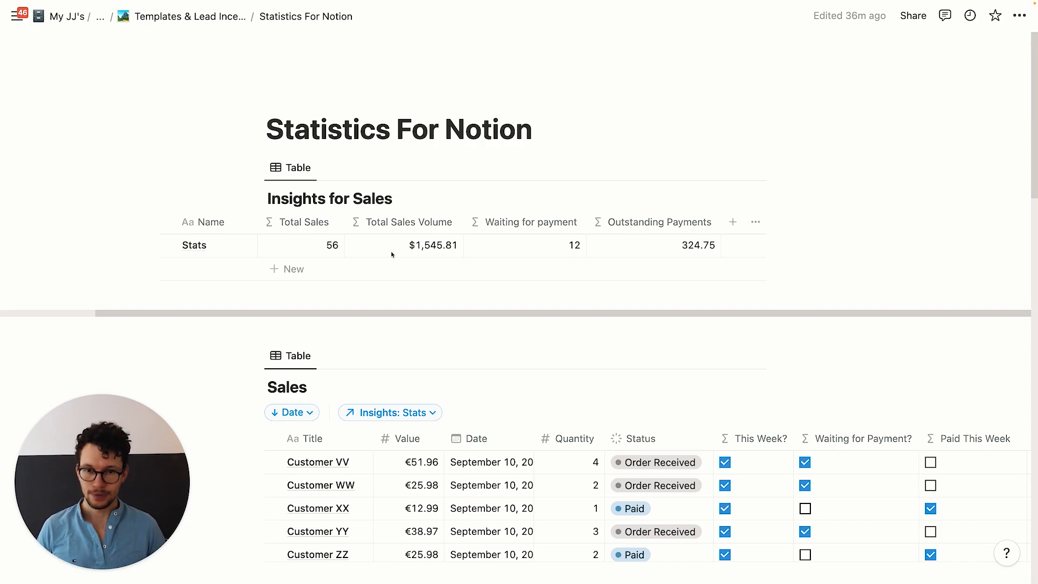
# Add a formula property named "Display: Total Sales" to the Insights for Sales table
pyautogui.click(734, 222)
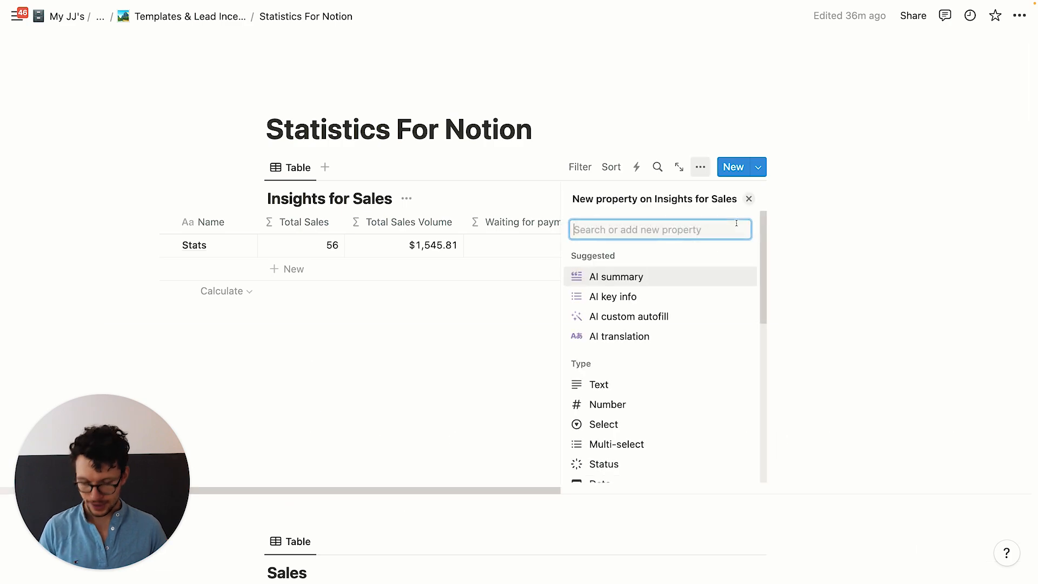
pyautogui.write('for')
pyautogui.press('Return')
pyautogui.write('Displ')
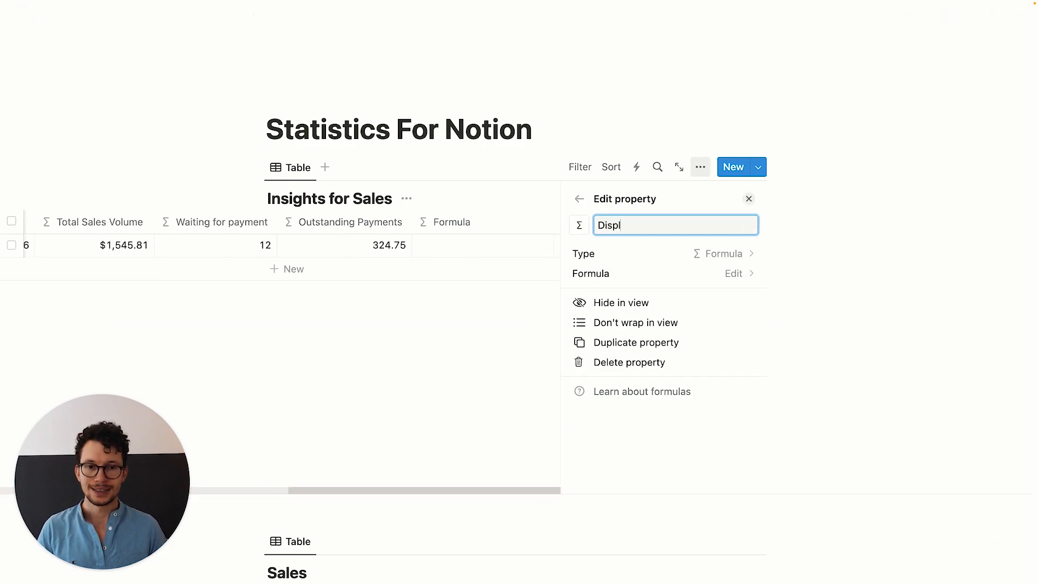
pyautogui.write('ay: Total Sales')
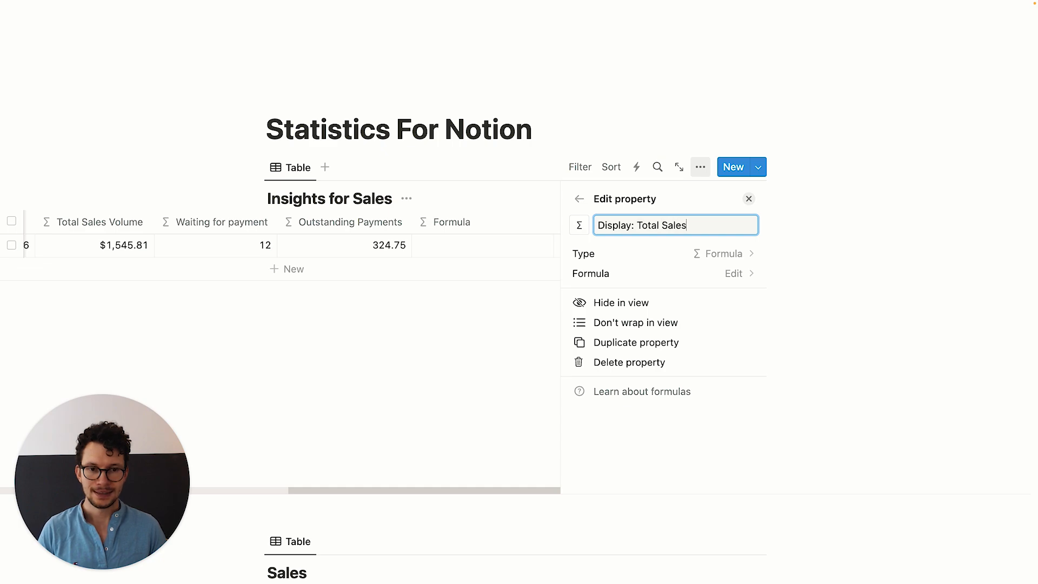
# Begin the Display: Total Sales formula with join(["Total Sales",Total Sales, combining the text label with the Total Sales property
pyautogui.click(602, 275)
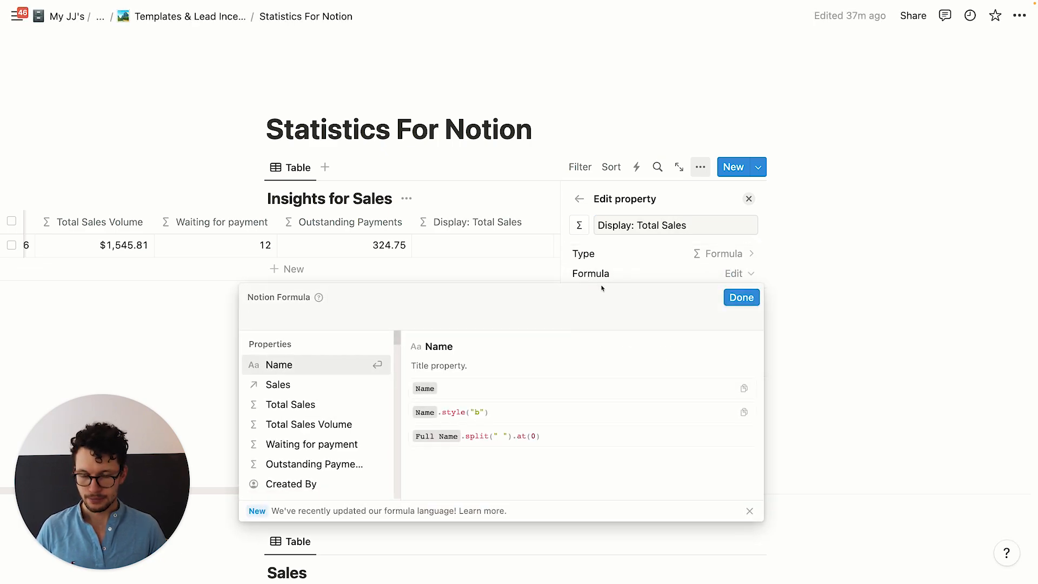
pyautogui.write('join')
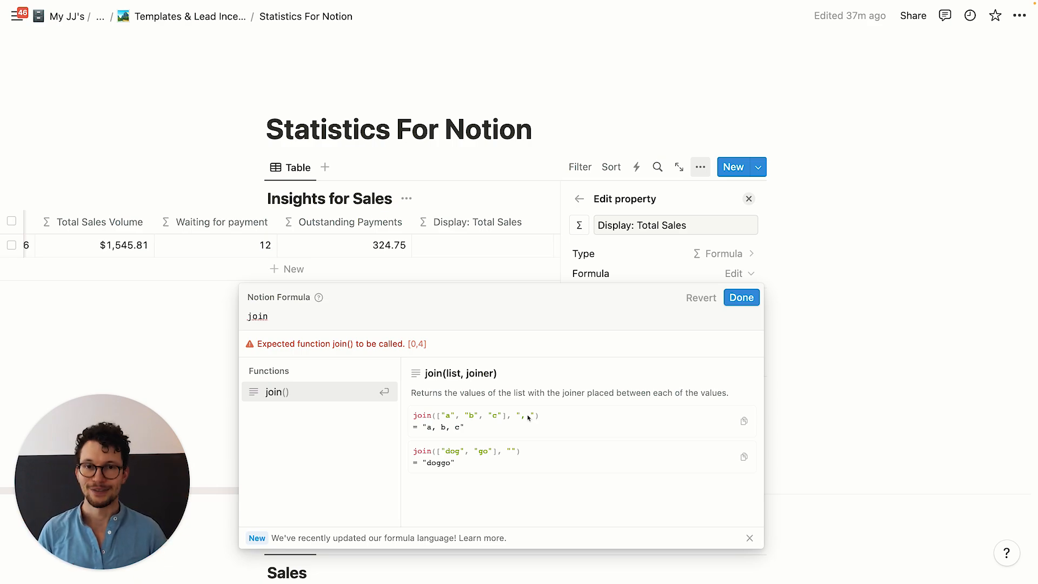
pyautogui.write('(')
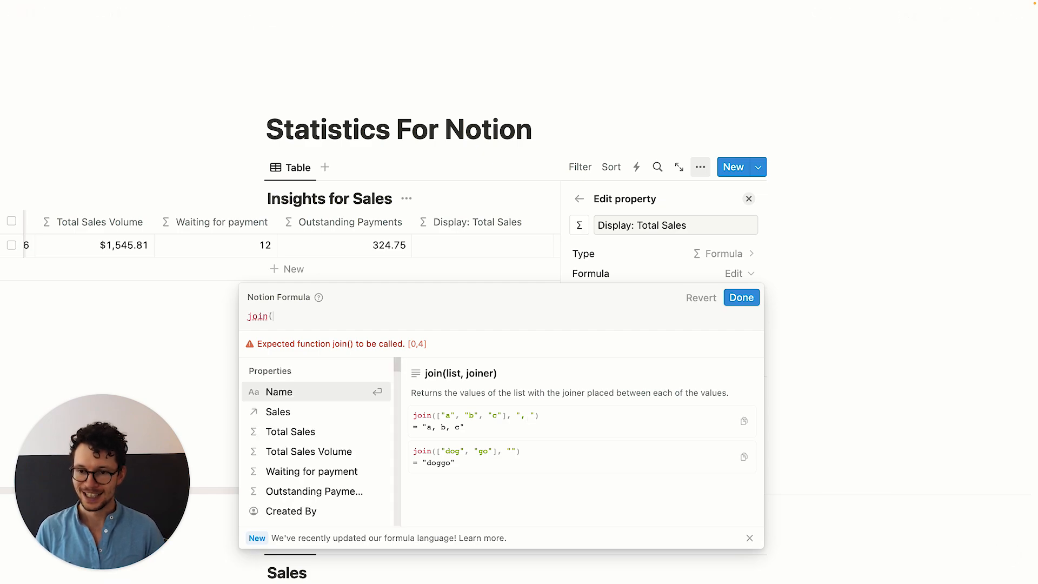
pyautogui.press('alt')
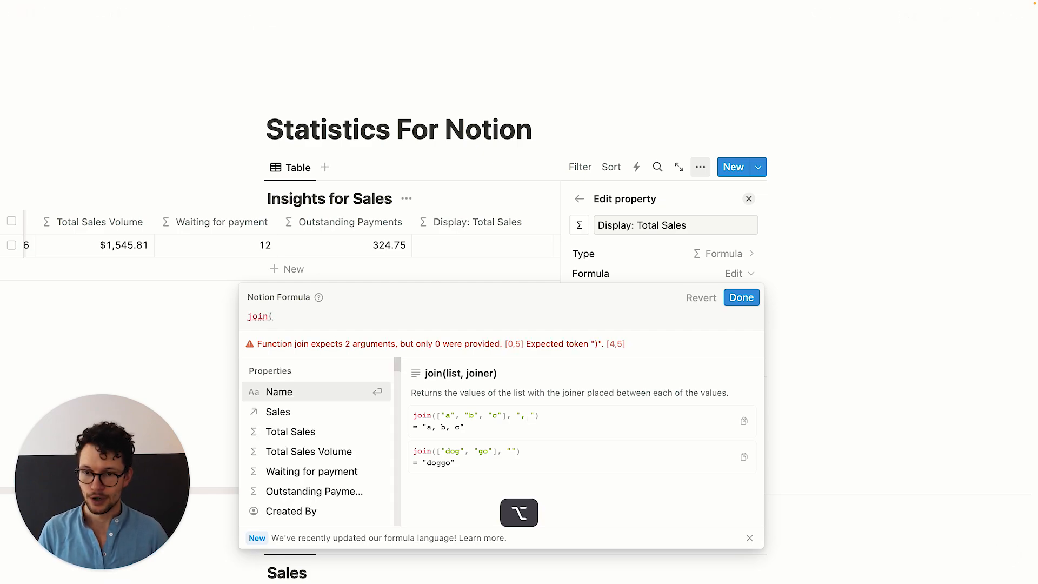
pyautogui.write('[')
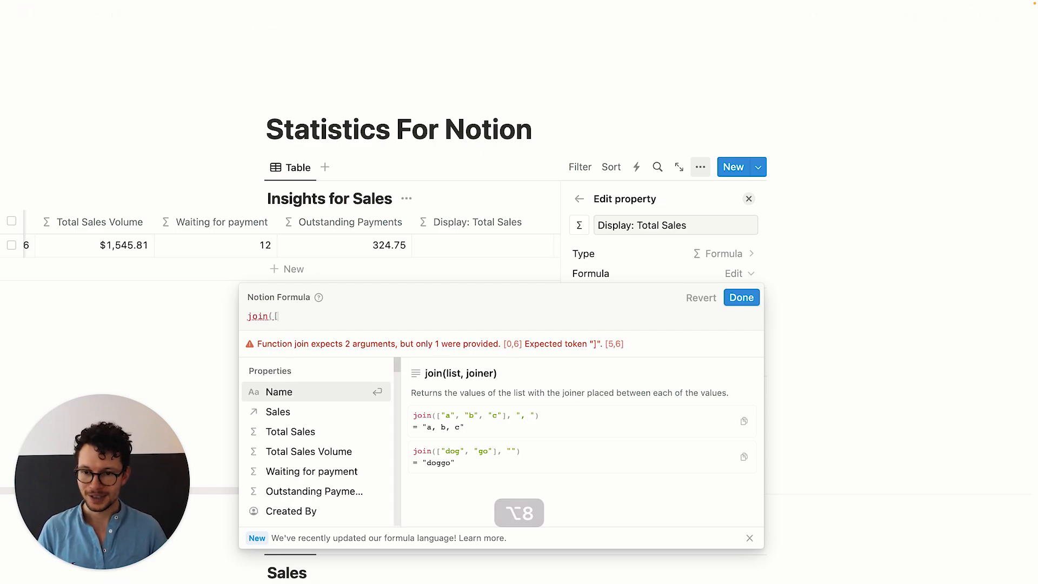
pyautogui.write('"')
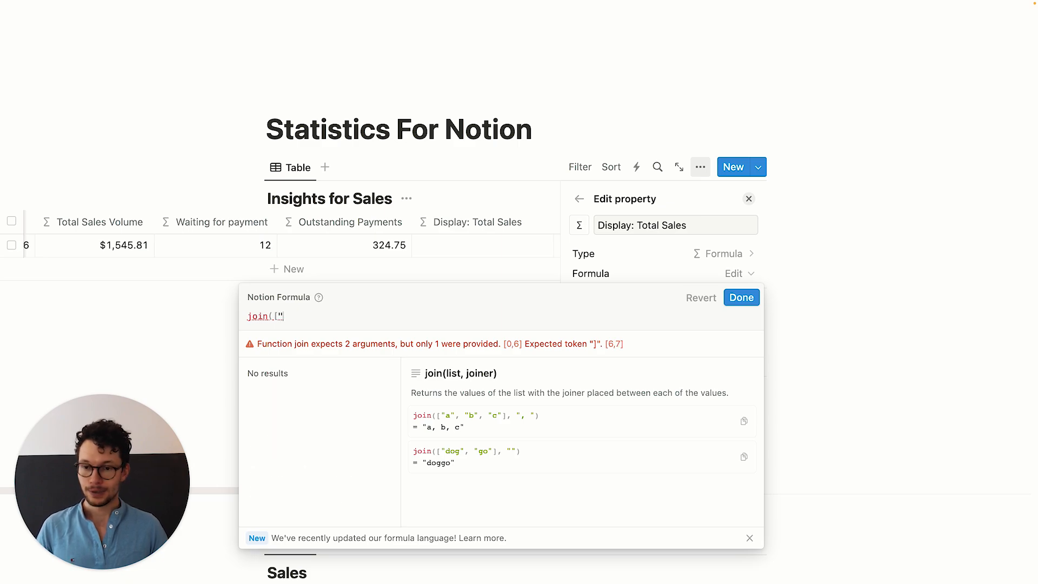
pyautogui.write('Total Sales"')
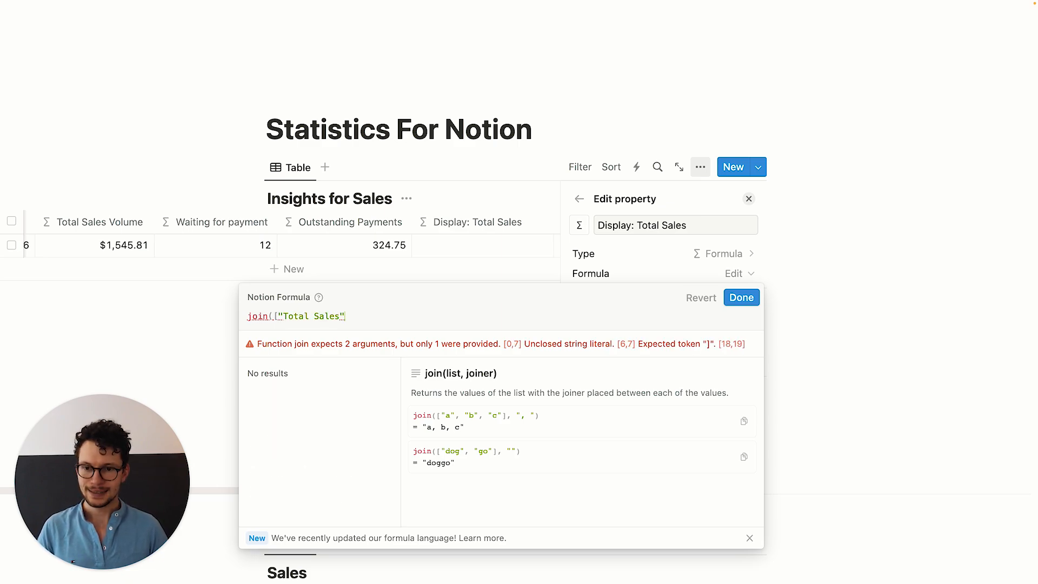
pyautogui.write(',')
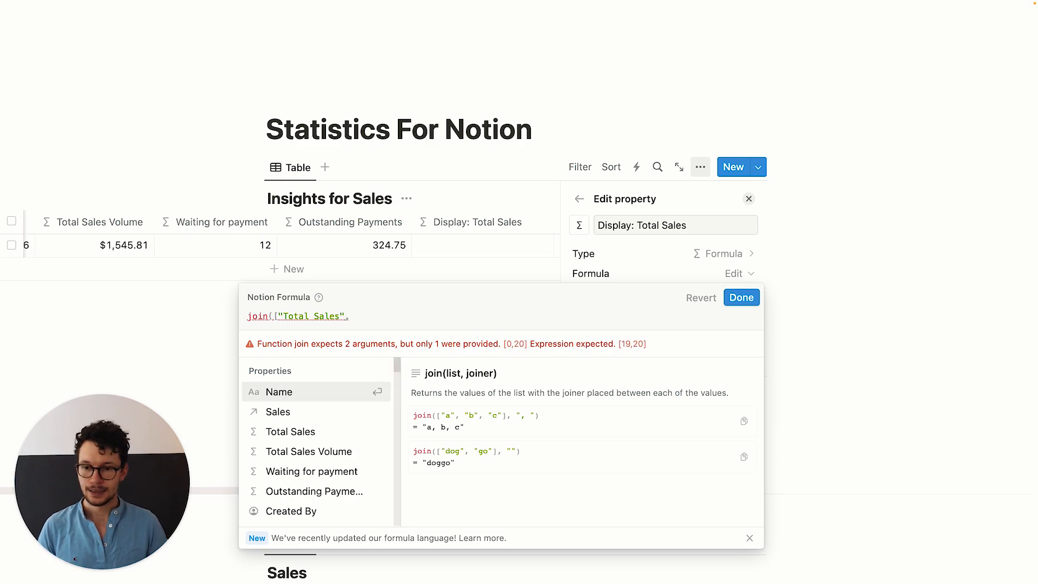
pyautogui.click(374, 439)
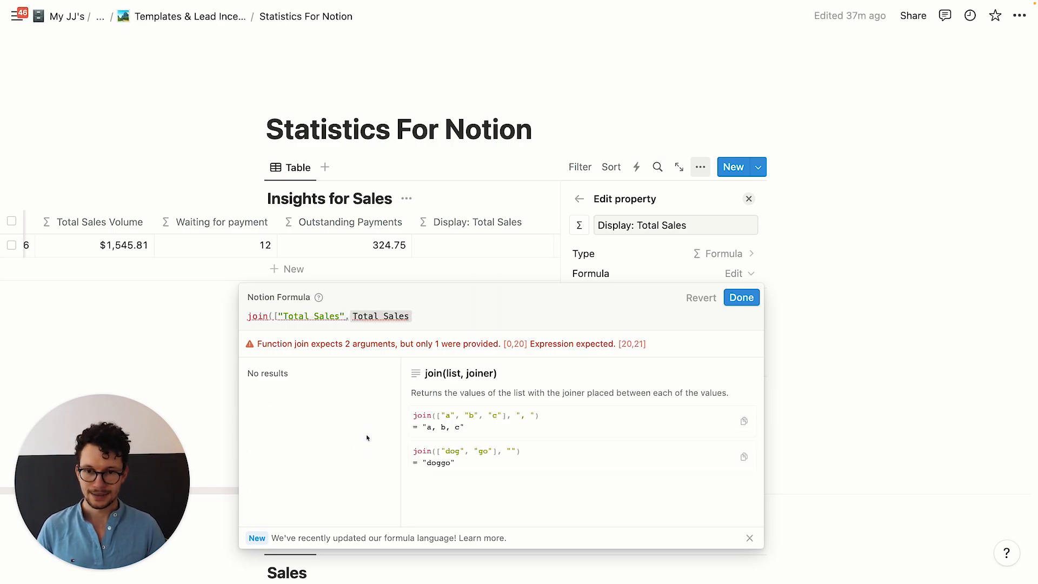
# Complete the Display: Total Sales formula as join(["Total Sales",Total Sales]," "), using a space as the joiner, and save it
pyautogui.press('alt')
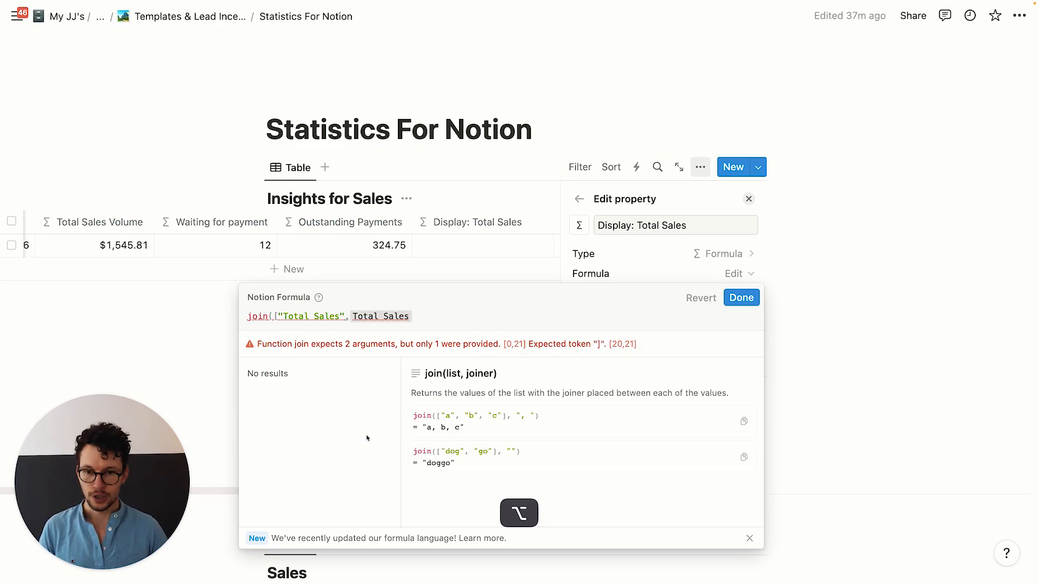
pyautogui.write(']')
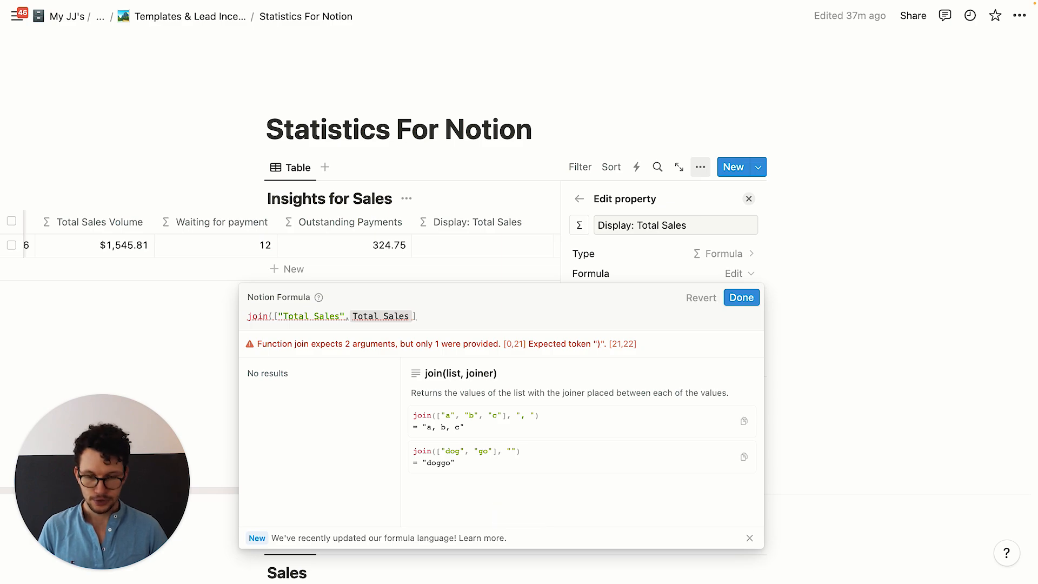
pyautogui.write(',')
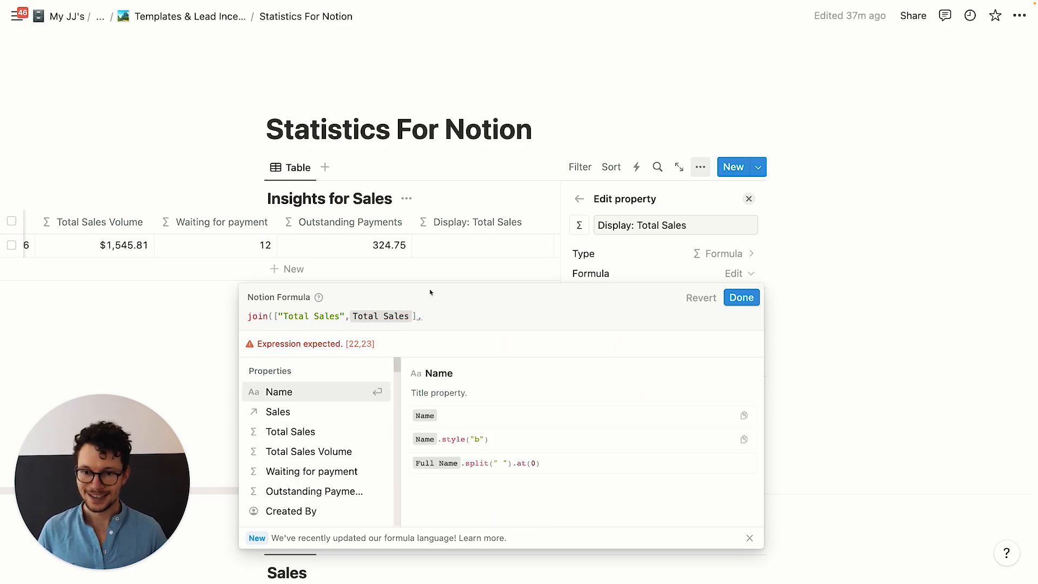
pyautogui.write('" "')
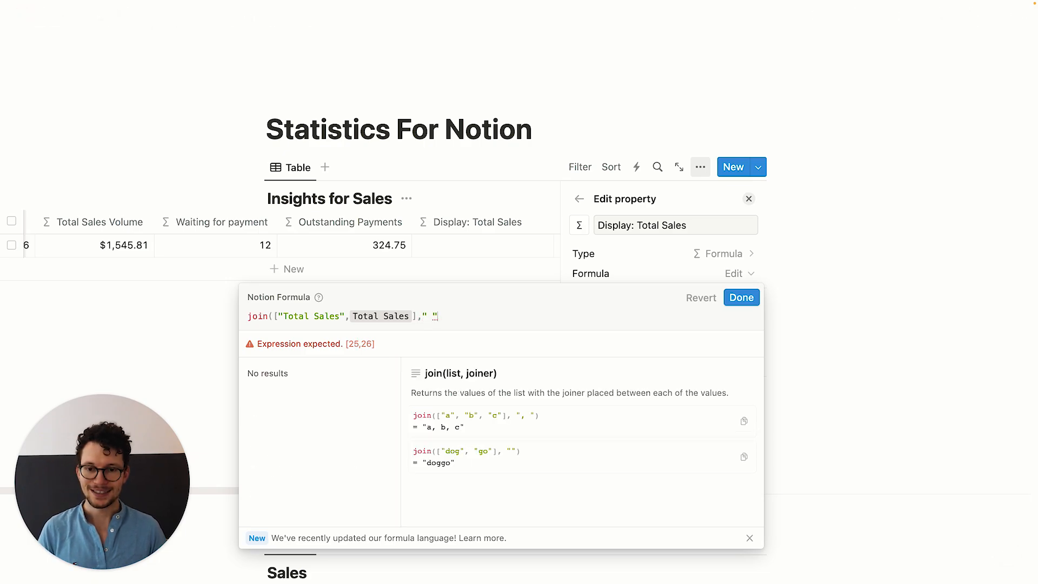
pyautogui.write(')')
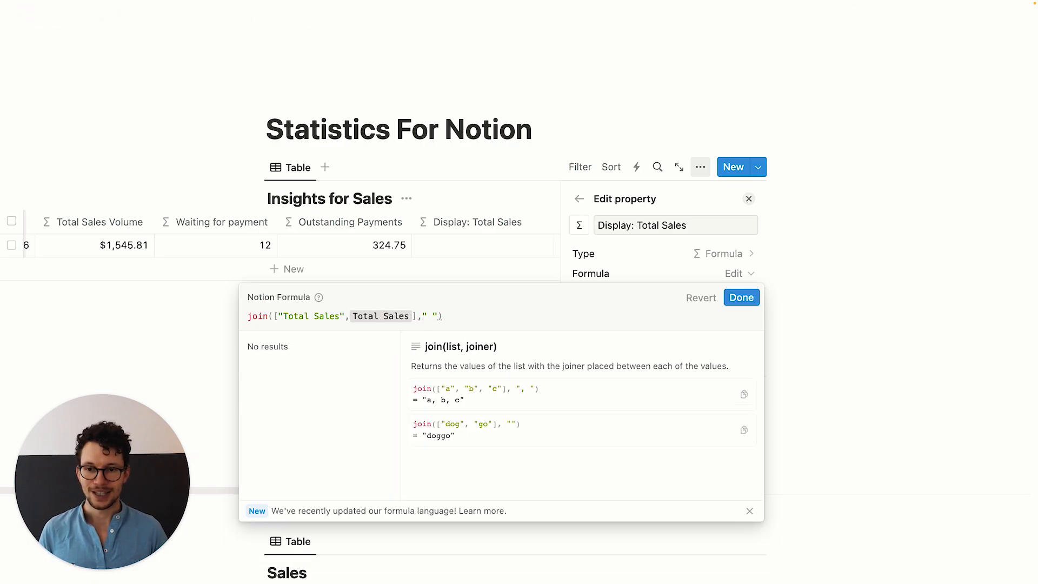
pyautogui.click(741, 298)
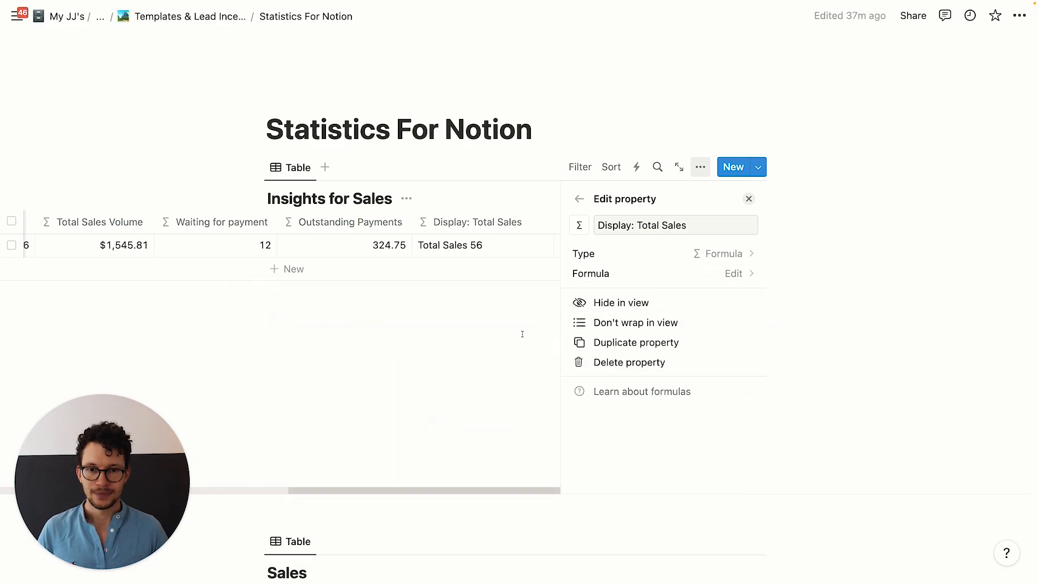
pyautogui.click(523, 334)
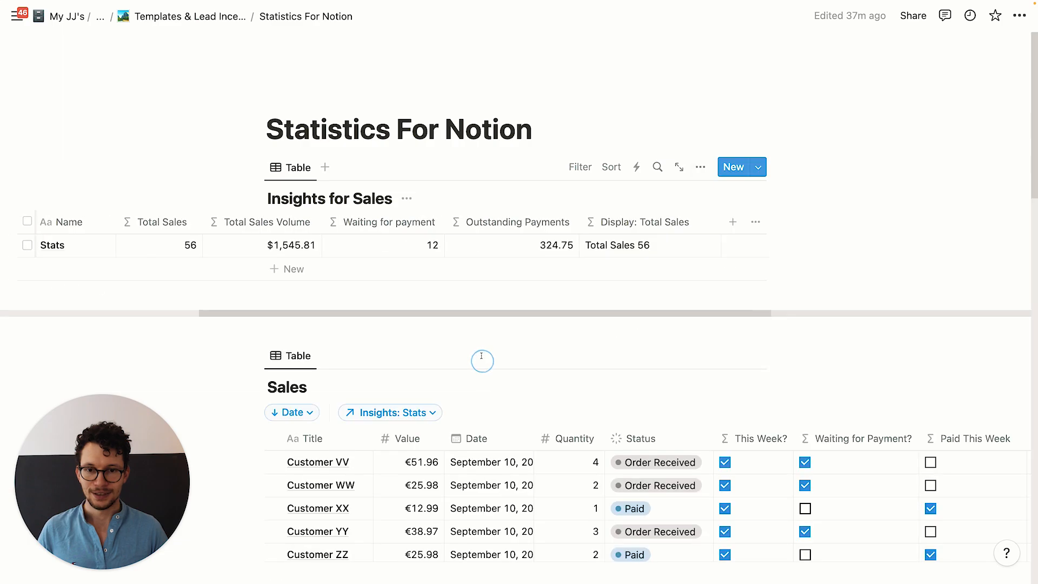
# Extend the text label in the Display: Total Sales formula with a leading money bag emoji and a trailing colon
pyautogui.click(630, 250)
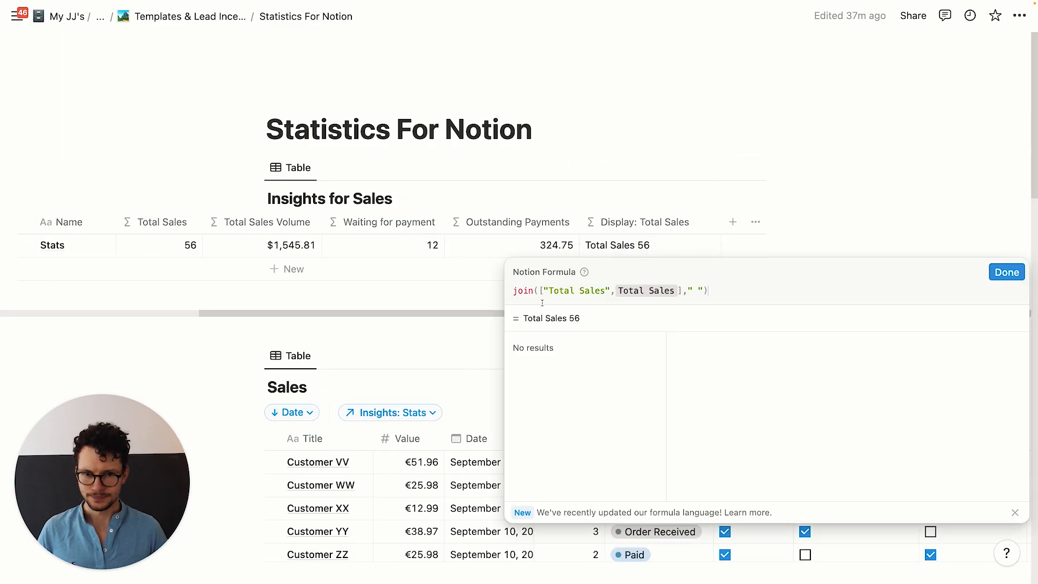
pyautogui.click(603, 292)
pyautogui.write(':')
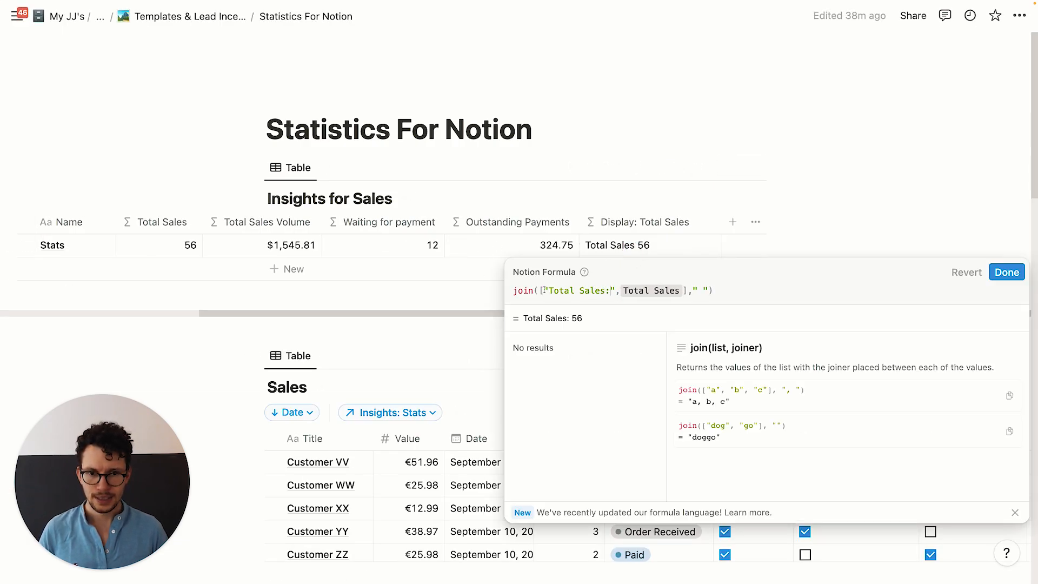
pyautogui.press('ctrl+super+space')
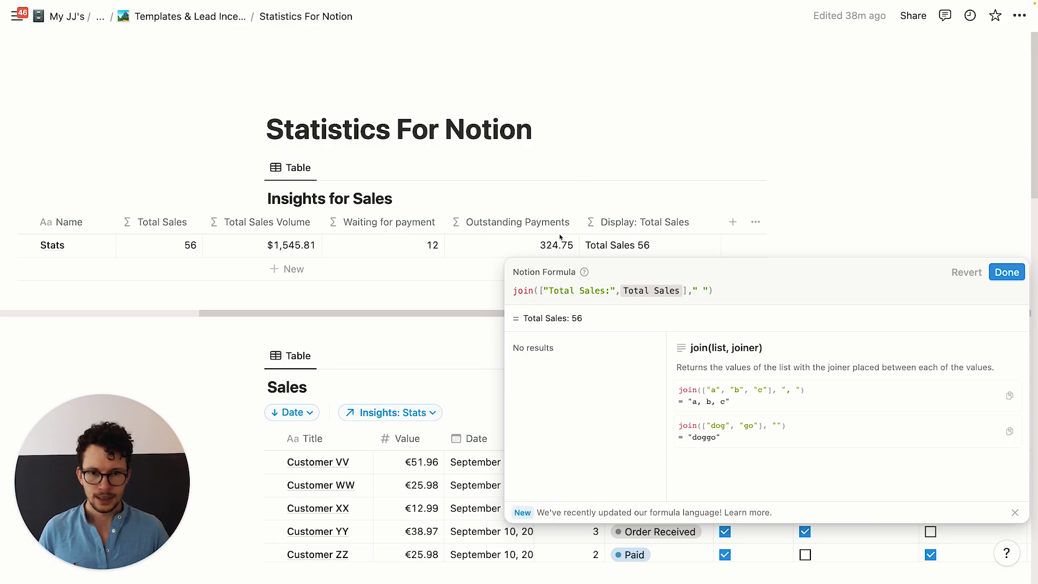
pyautogui.press('ctrl+super+space')
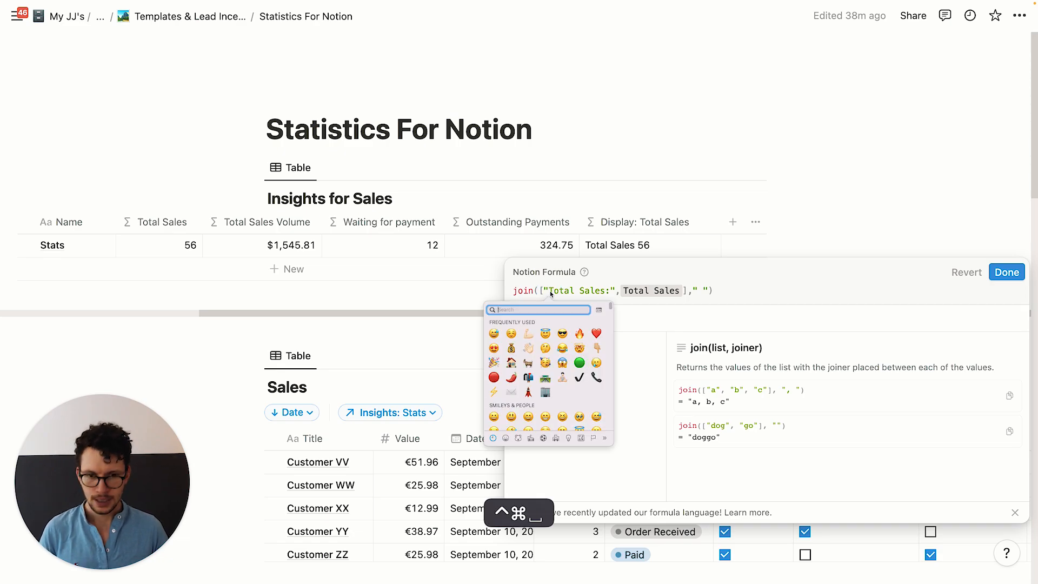
pyautogui.click(511, 347)
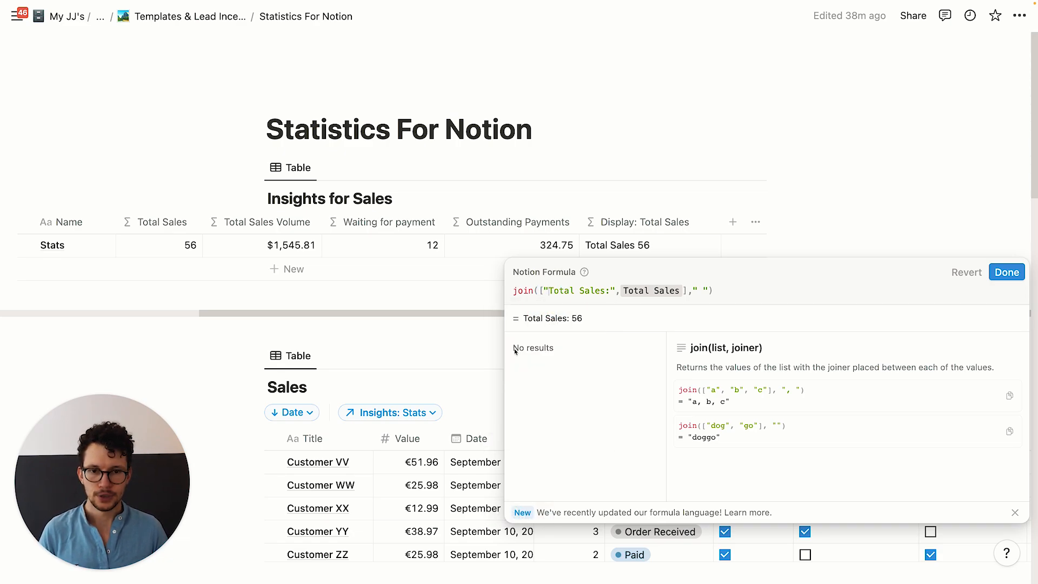
pyautogui.click(1006, 272)
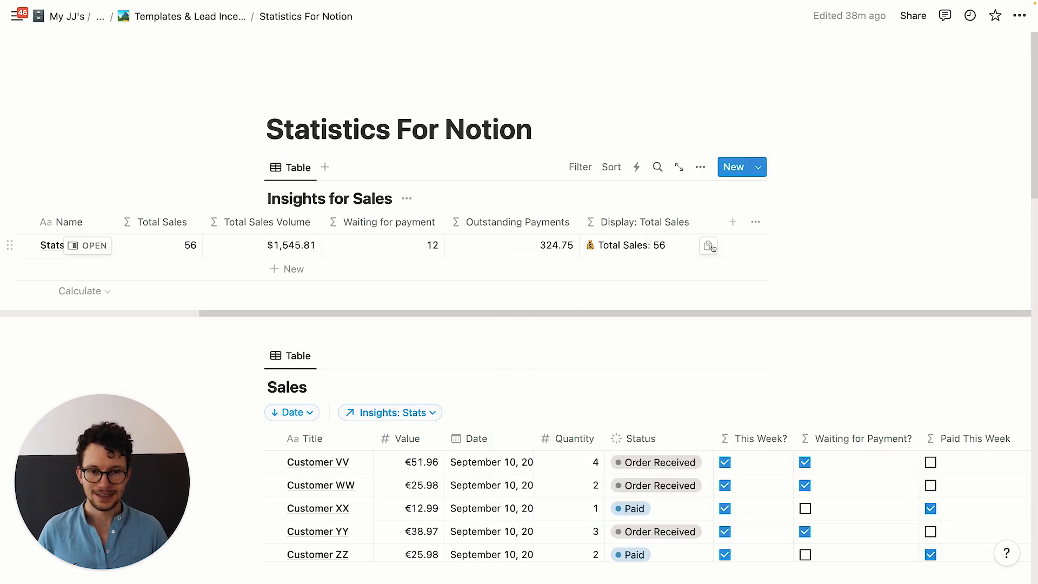
# Narrow the Display: Total Sales column and add a formula property named "Display: Earnings" to Insights for Sales
pyautogui.moveTo(719, 224); pyautogui.dragTo(700, 226)
pyautogui.click(733, 220)
pyautogui.write('fo')
pyautogui.press('Return')
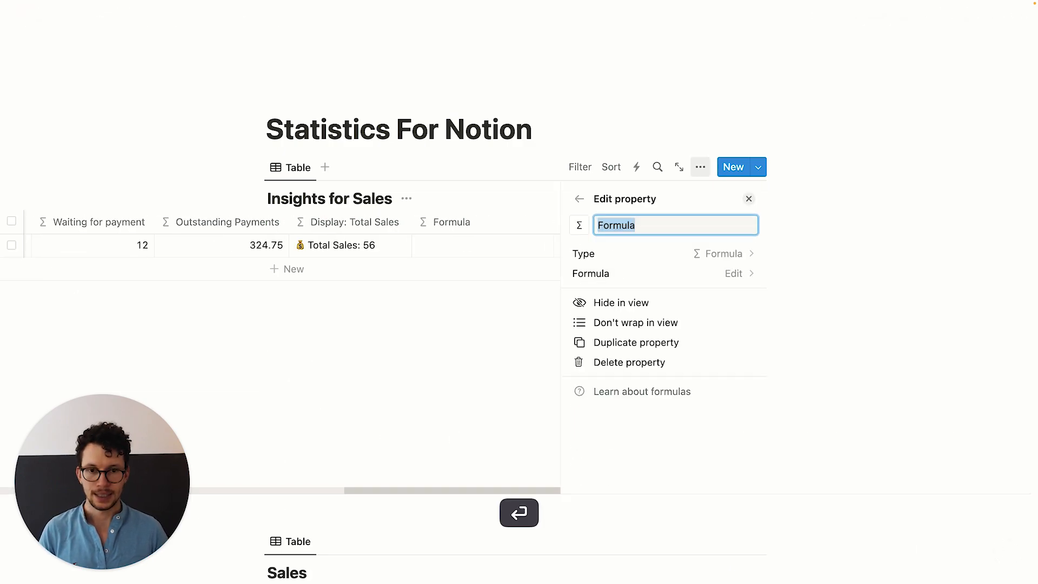
pyautogui.press('BackSpace')
pyautogui.write('Display:')
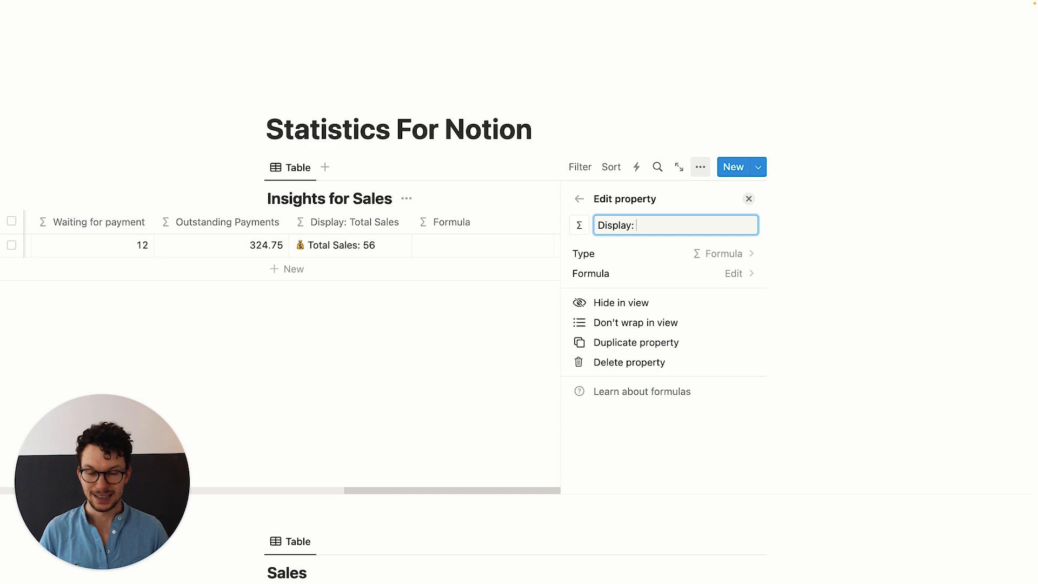
pyautogui.write(' Total Sa')
pyautogui.press('BackSpace')
pyautogui.press('BackSpace')
pyautogui.write('Earnings')
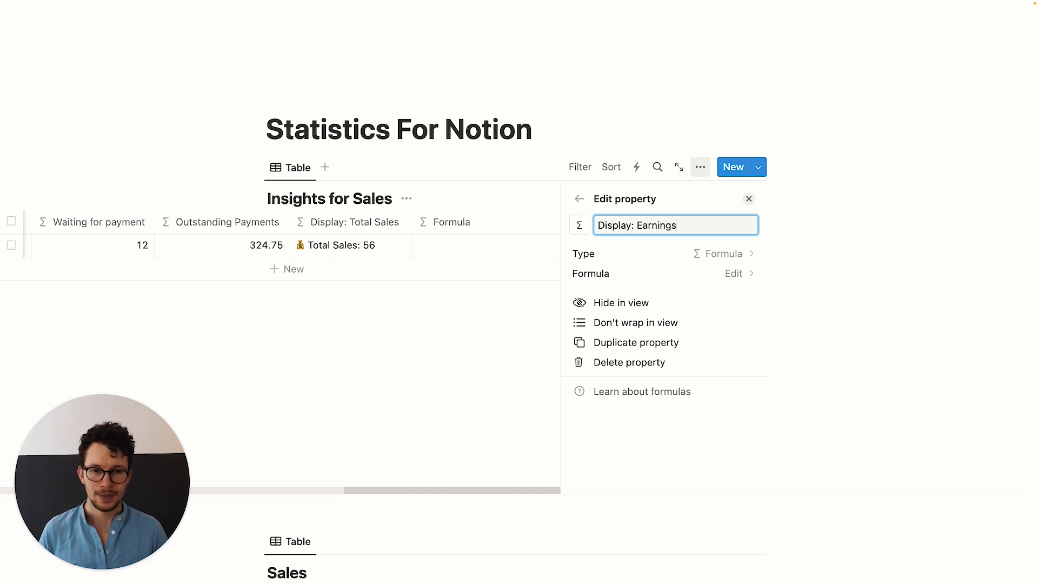
# Begin the Display: Earnings formula with join(["Total Earnings:", to supply its text label
pyautogui.click(651, 275)
pyautogui.write('join(')
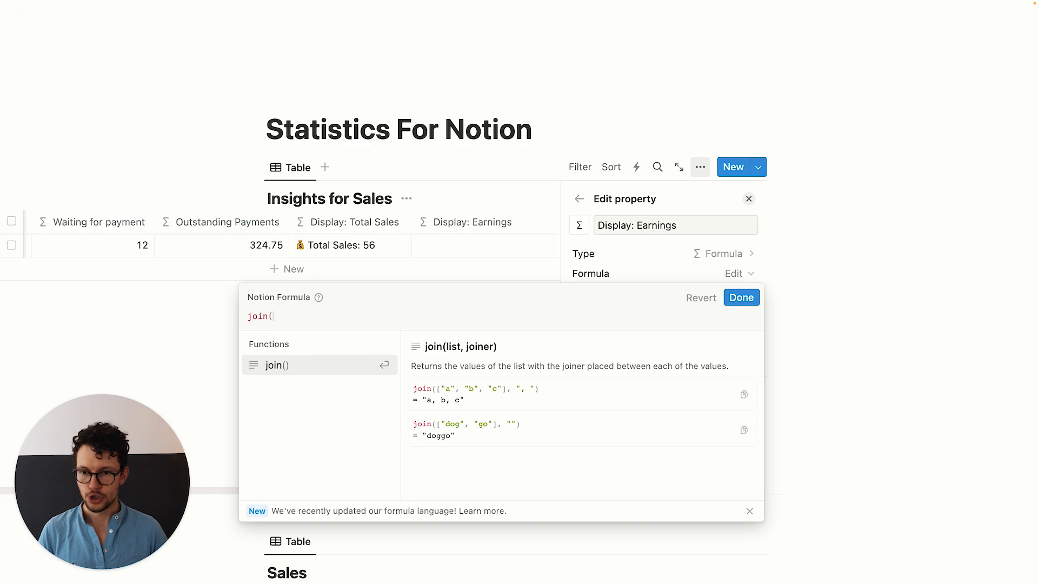
pyautogui.write('[')
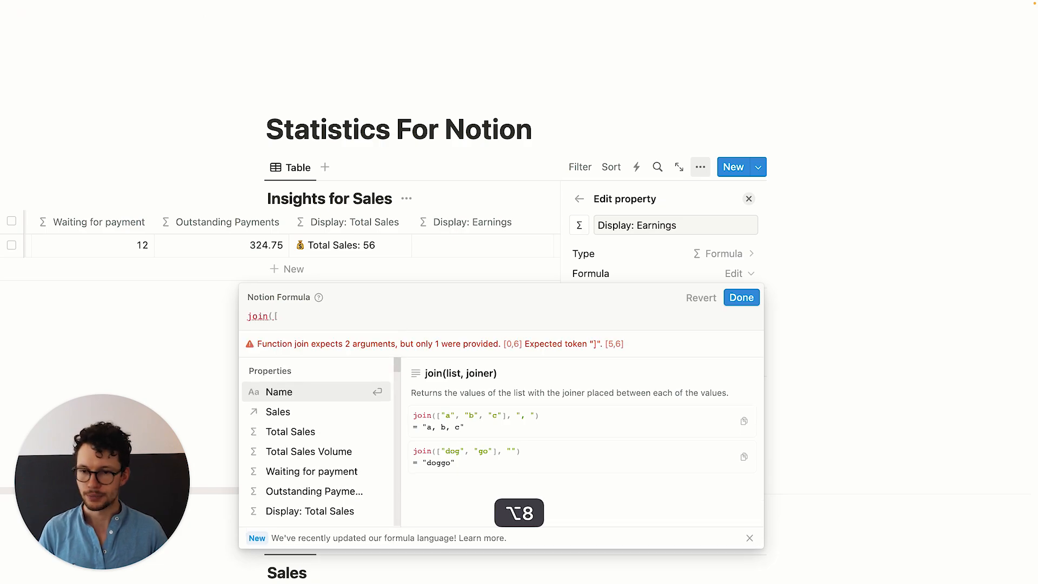
pyautogui.write('"Tt')
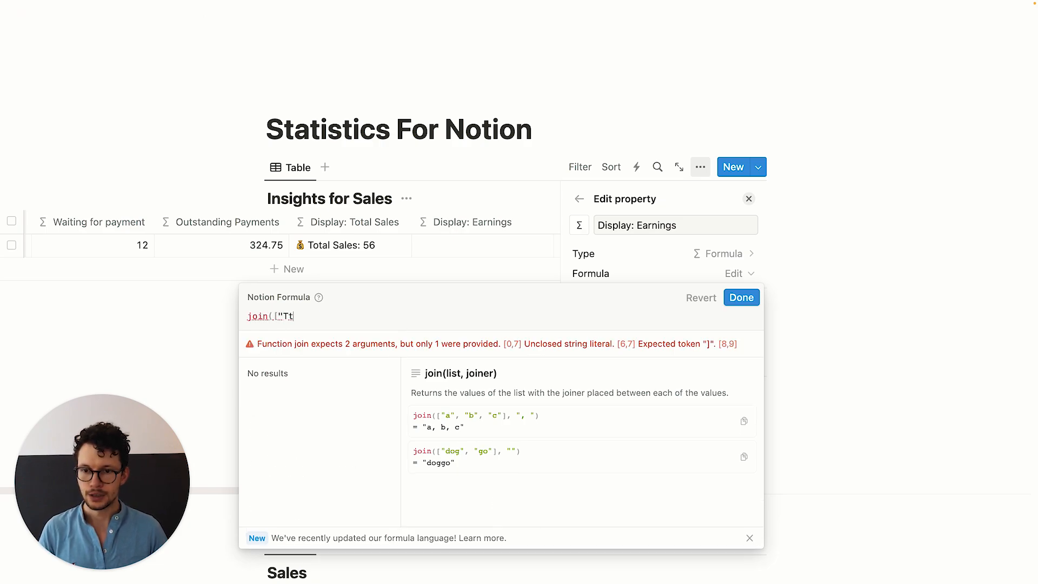
pyautogui.press('BackSpace')
pyautogui.write('otal E')
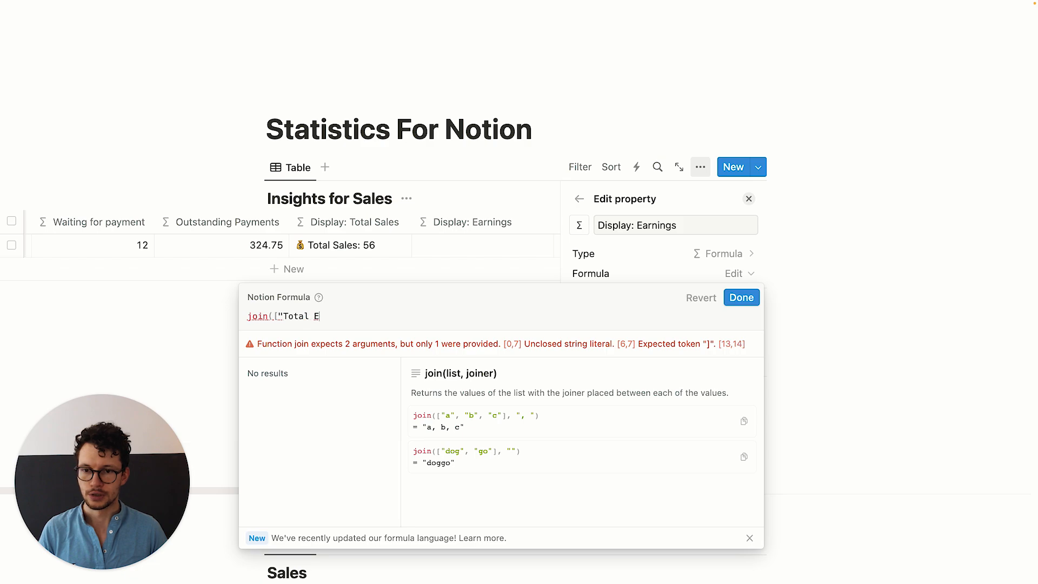
pyautogui.write('arnings:"')
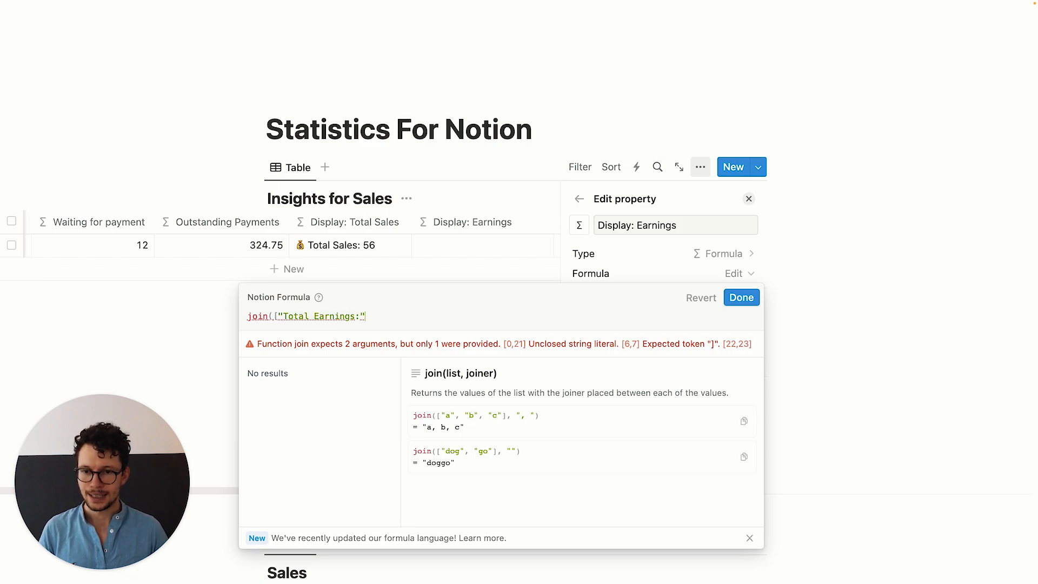
pyautogui.write(',')
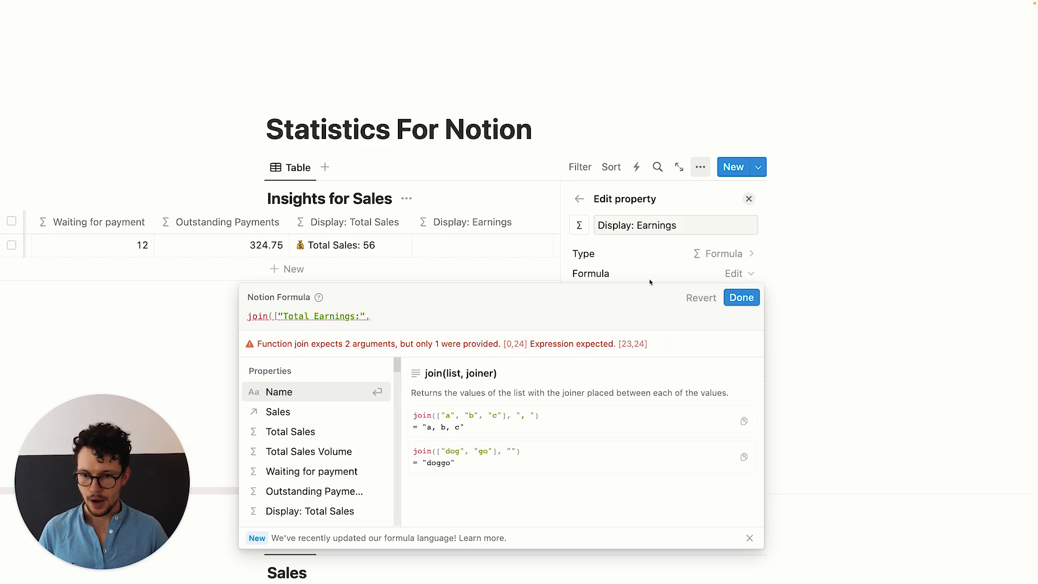
# Complete the Display: Earnings formula with the Total Sales Volume property and a space joiner, and save it
pyautogui.click(324, 452)
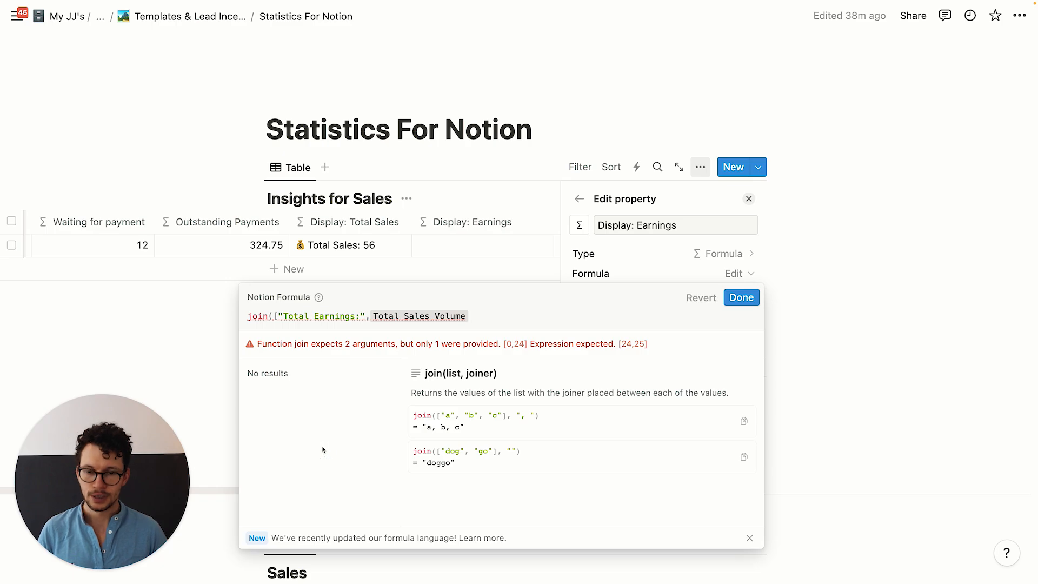
pyautogui.write(']," "')
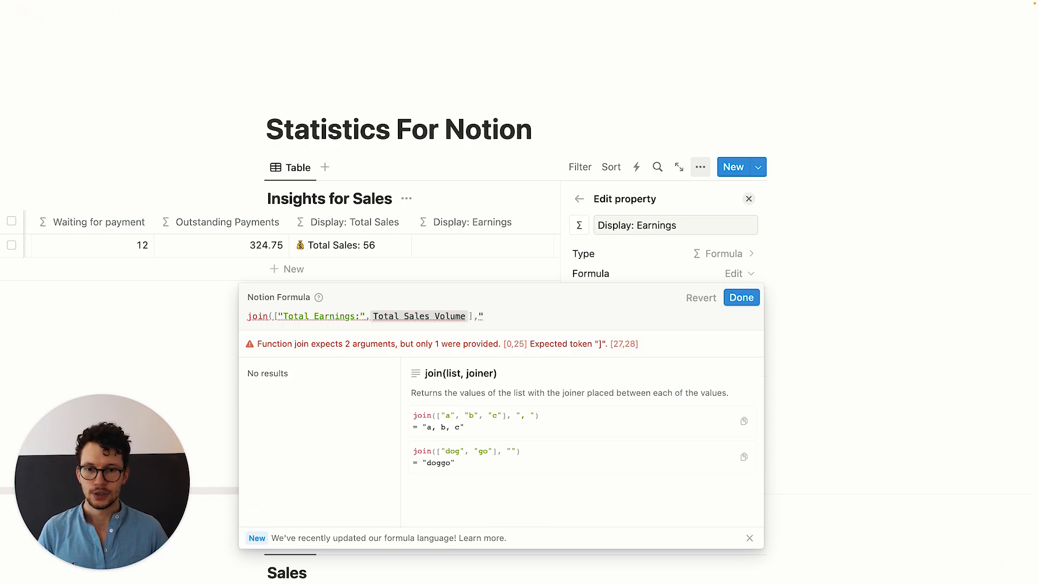
pyautogui.write(')')
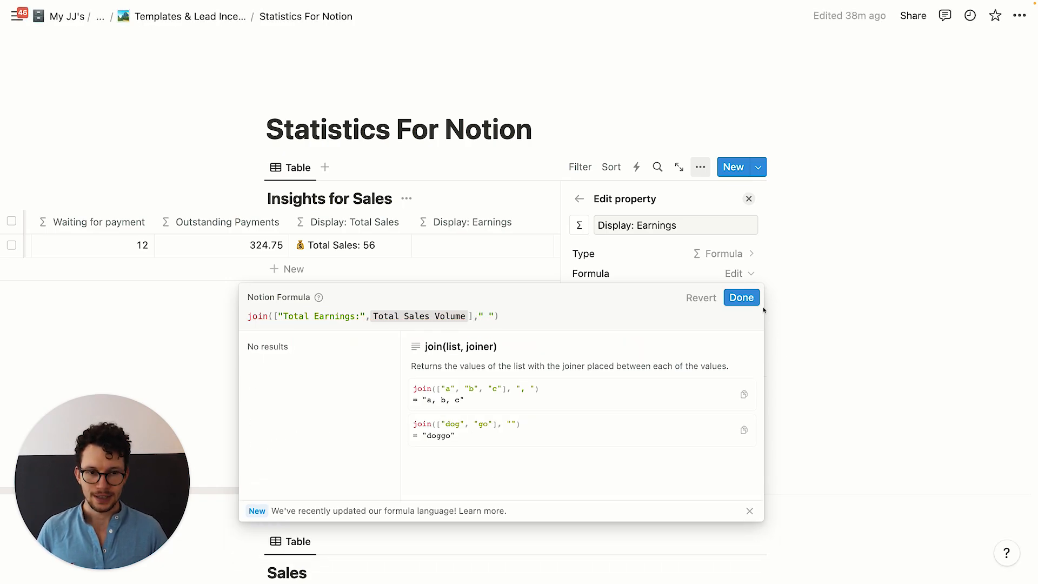
pyautogui.press('Return')
pyautogui.click(388, 349)
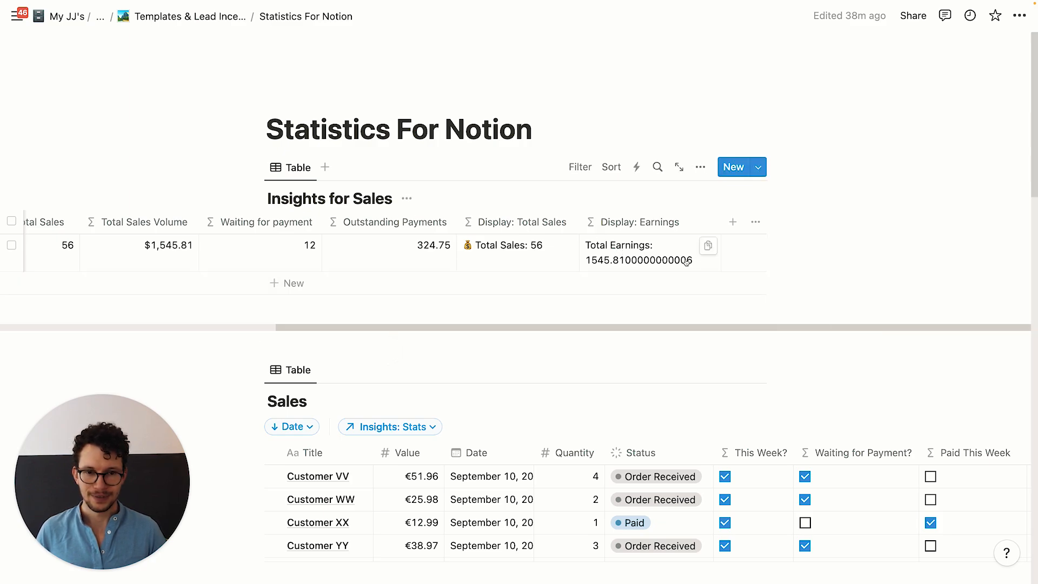
# Round the Total Sales Volume figure in the Display: Earnings formula by appending .round() to it
pyautogui.click(631, 245)
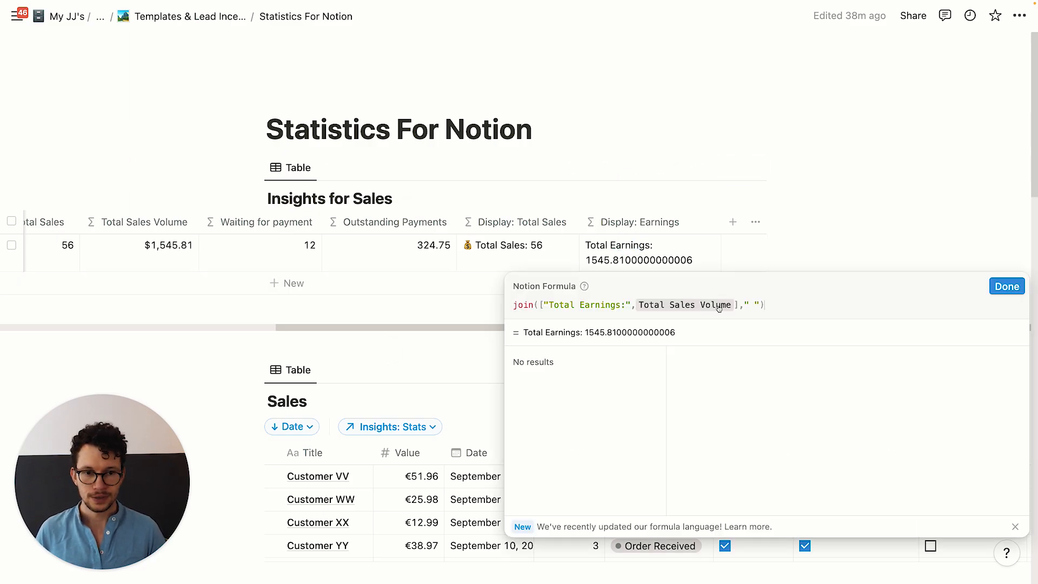
pyautogui.click(735, 305)
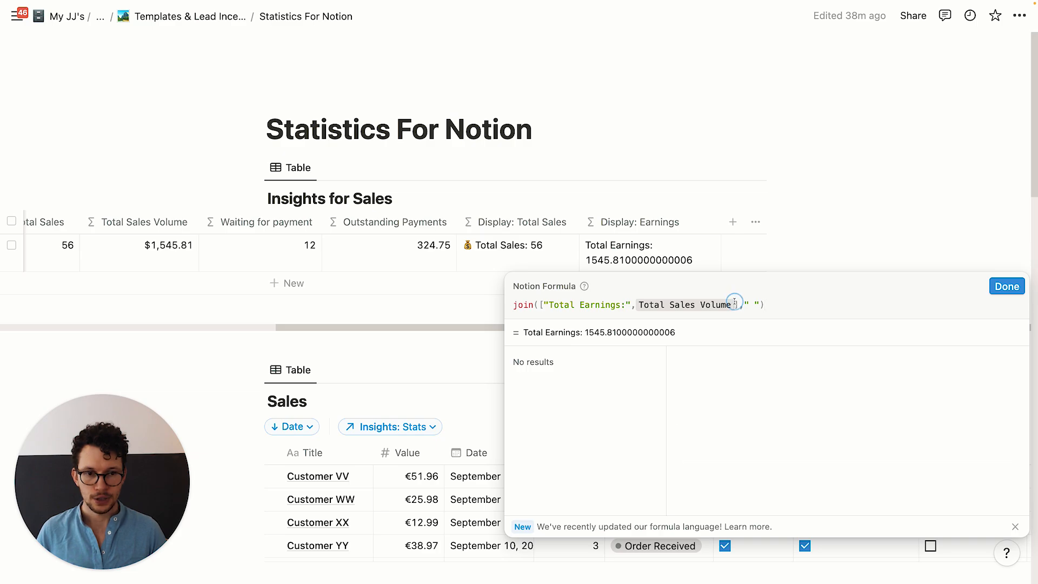
pyautogui.write('.round')
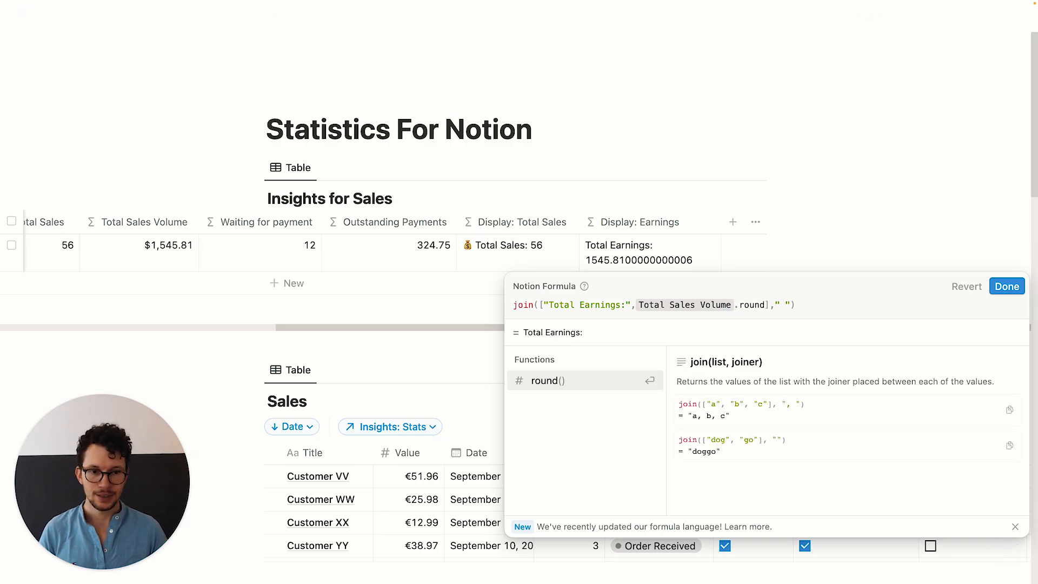
pyautogui.write('()')
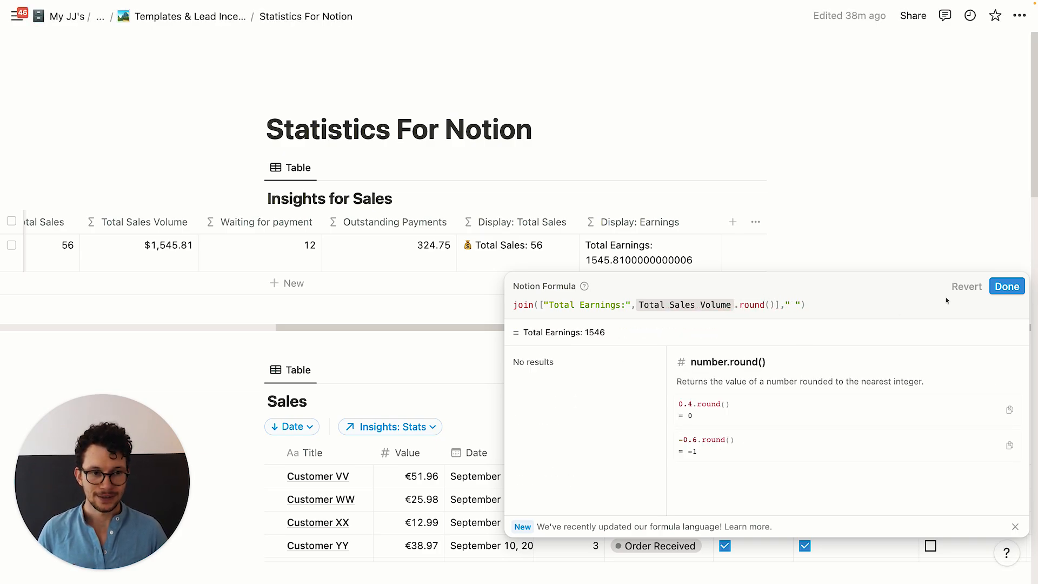
pyautogui.click(1007, 286)
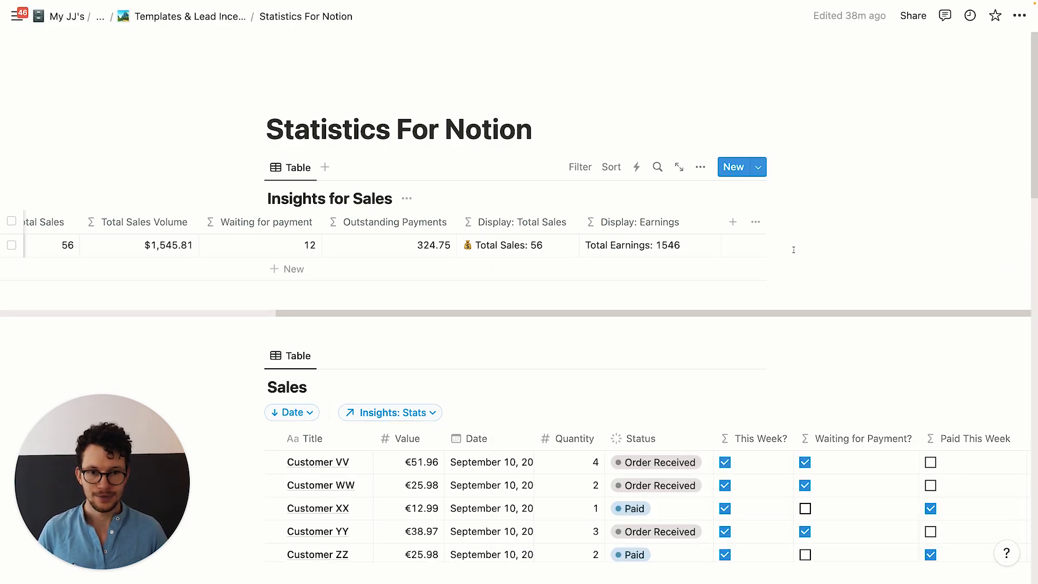
# Add "$" as a list item after the rounded Total Sales Volume in the Display: Earnings formula and save it
pyautogui.click(663, 247)
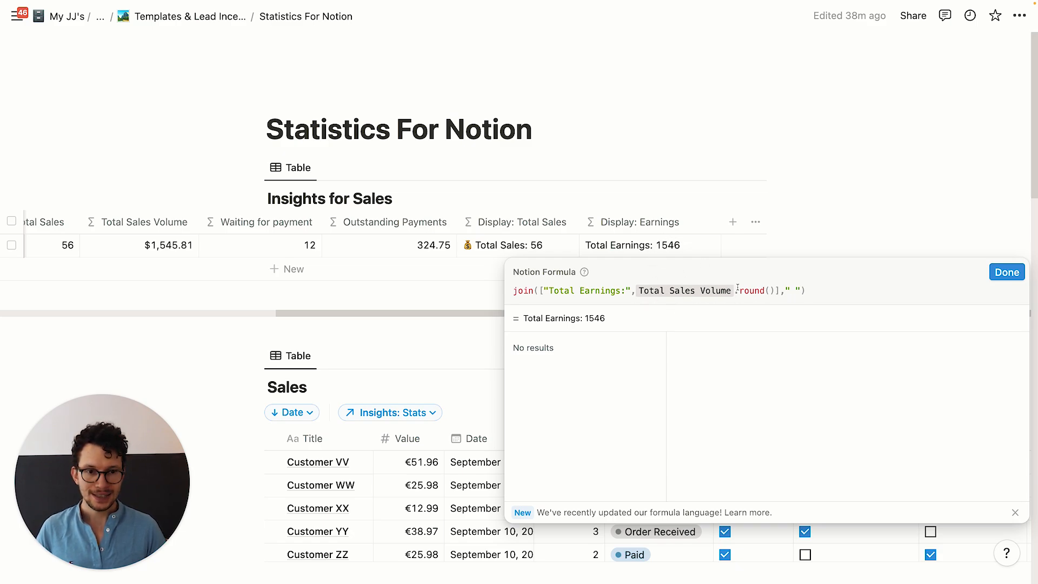
pyautogui.click(772, 291)
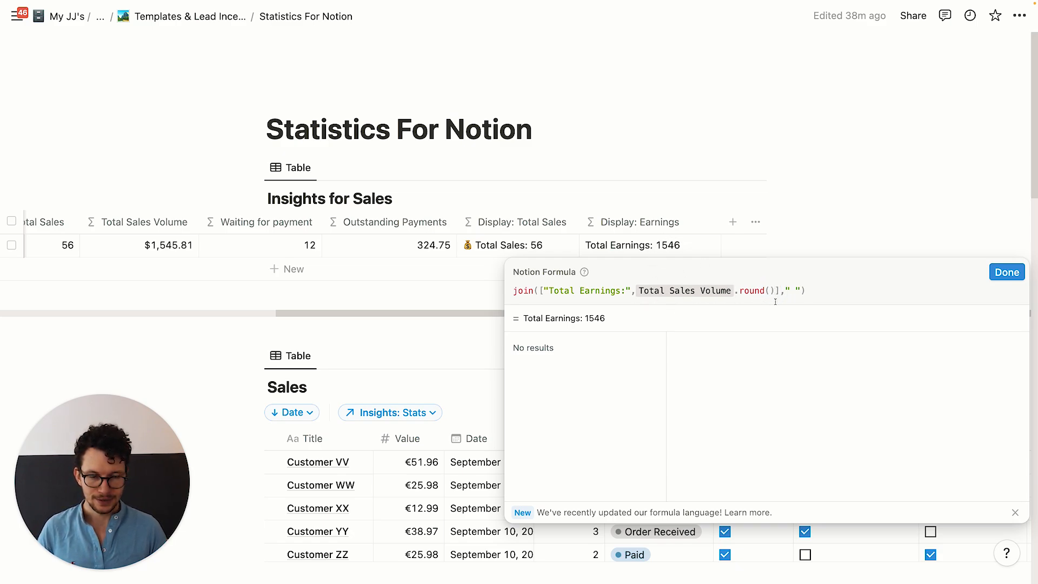
pyautogui.write(',"')
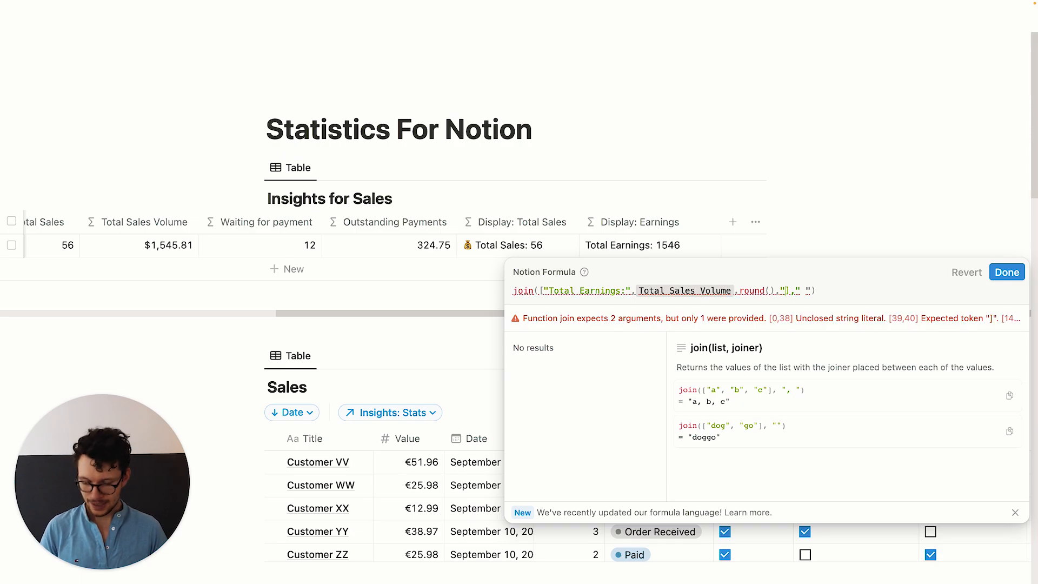
pyautogui.write('$"')
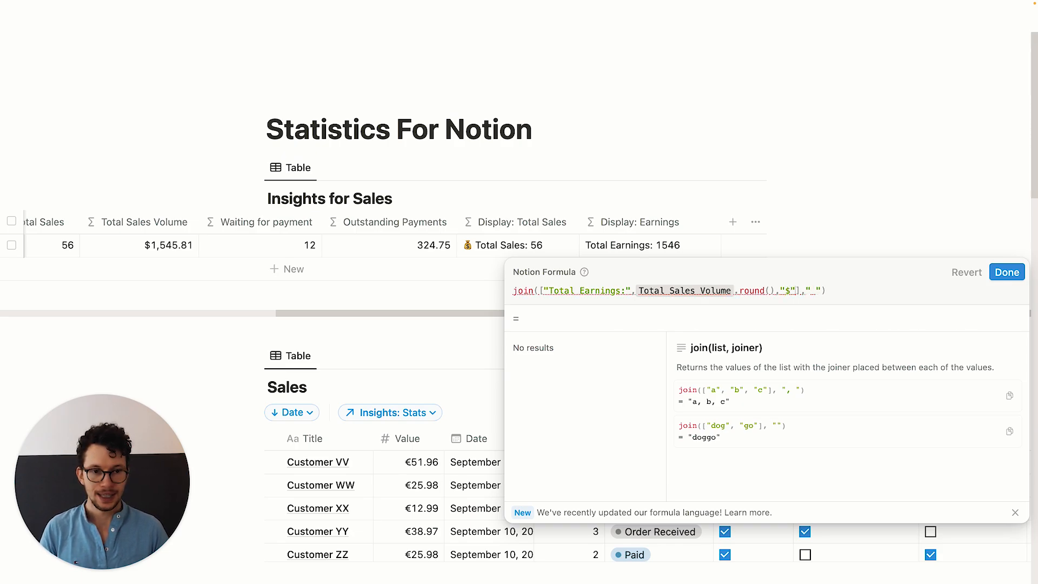
pyautogui.click(1000, 274)
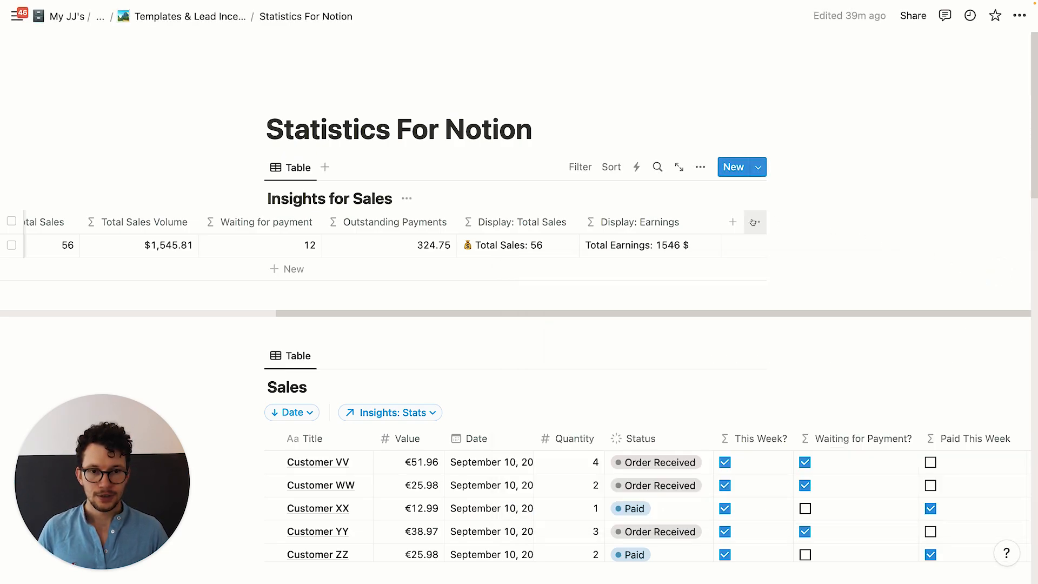
# Make the joiner in the Display: Earnings formula empty and add a trailing space inside the "Total Earnings:" label
pyautogui.click(664, 247)
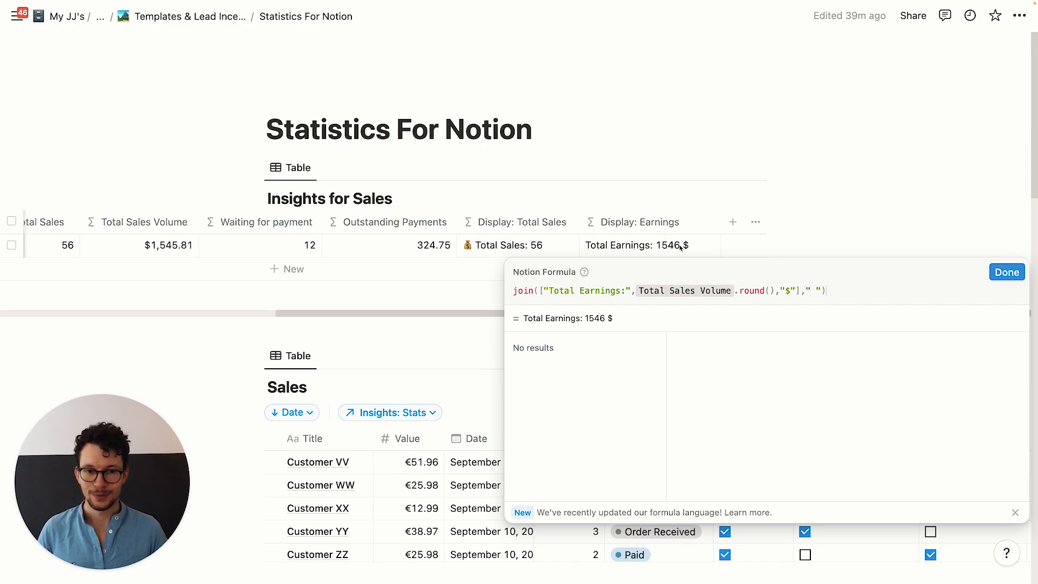
pyautogui.click(813, 290)
pyautogui.press('BackSpace')
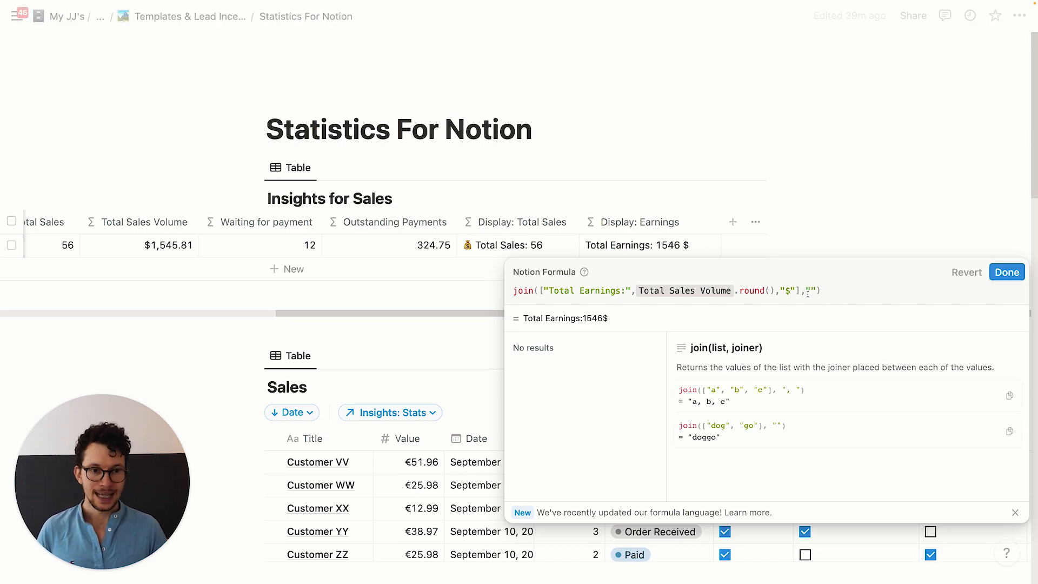
pyautogui.click(1007, 272)
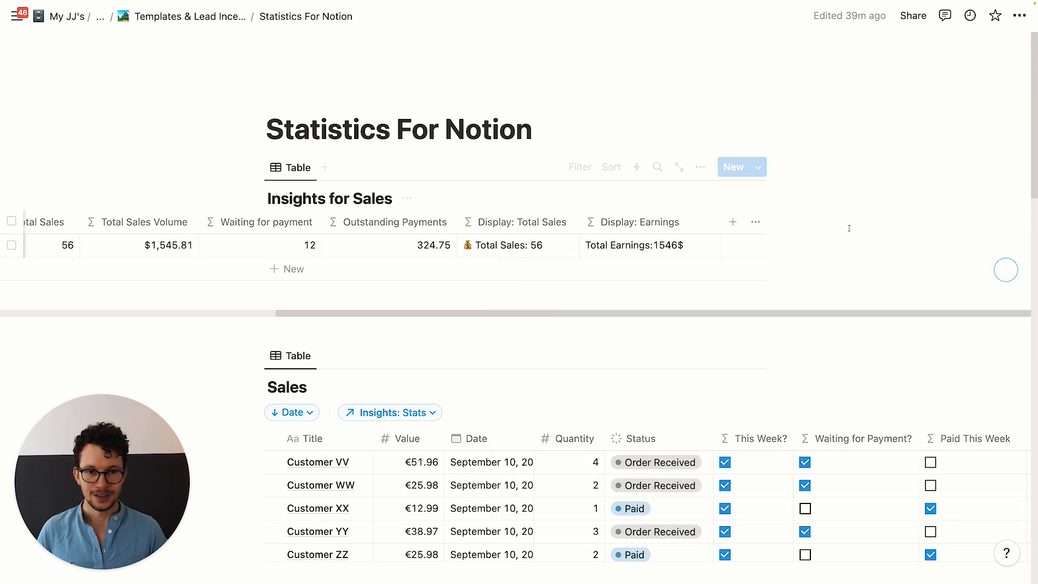
pyautogui.click(656, 252)
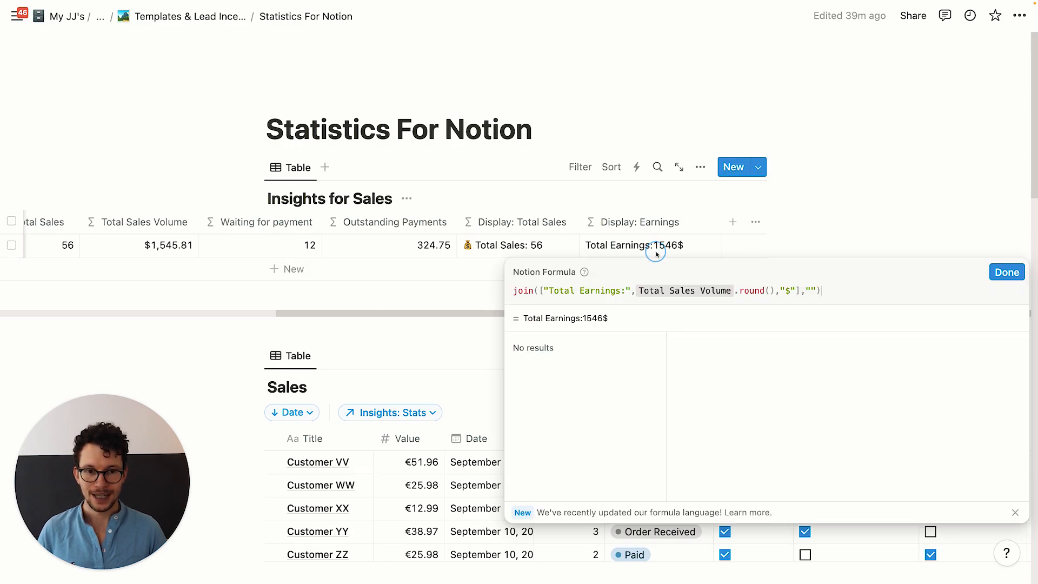
pyautogui.click(627, 291)
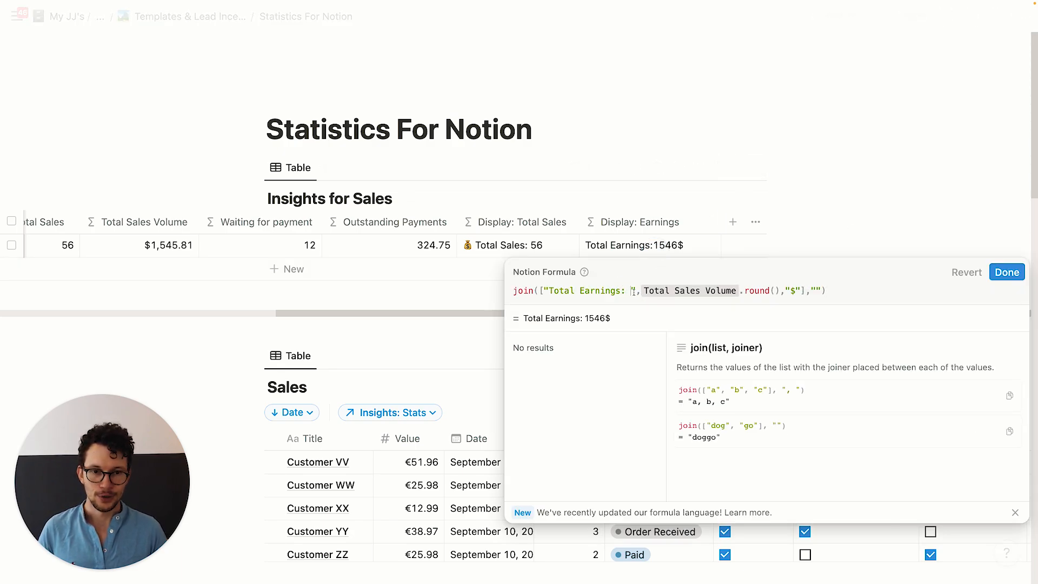
pyautogui.click(1007, 272)
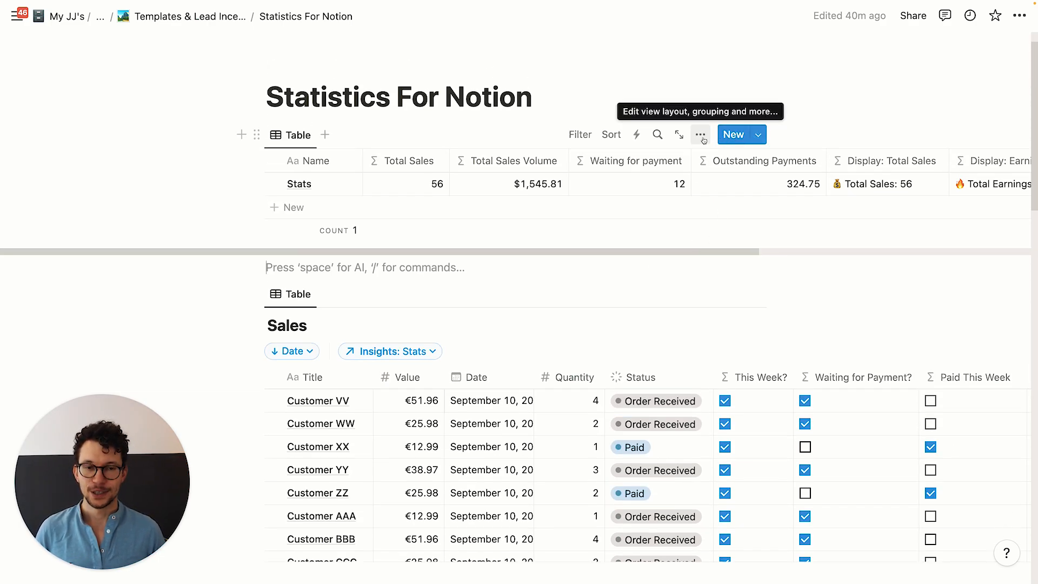
# Switch the Insights for Sales view to the Gallery layout with card preview set to None
pyautogui.click(700, 135)
pyautogui.click(657, 221)
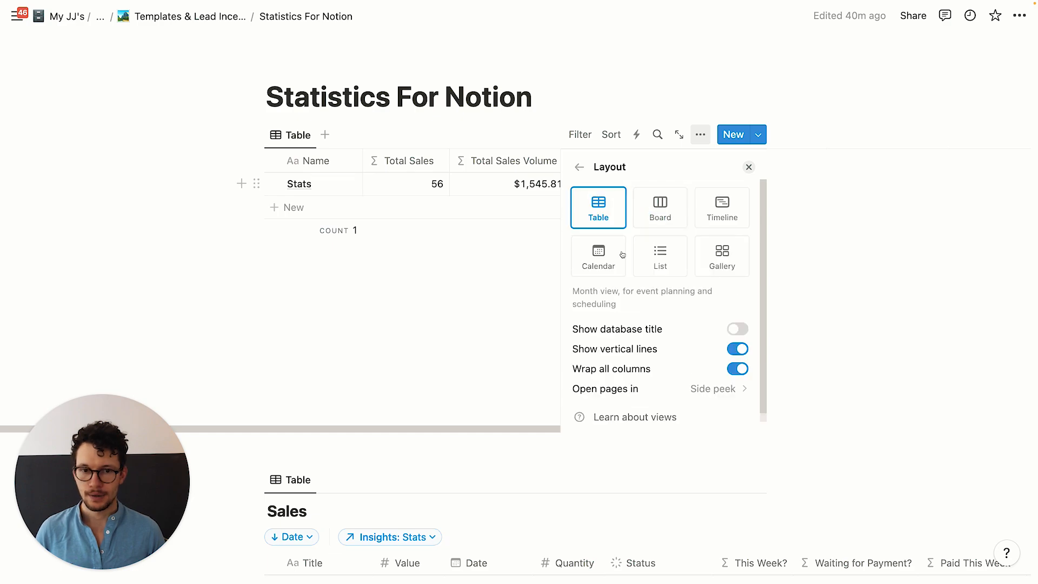
pyautogui.click(720, 268)
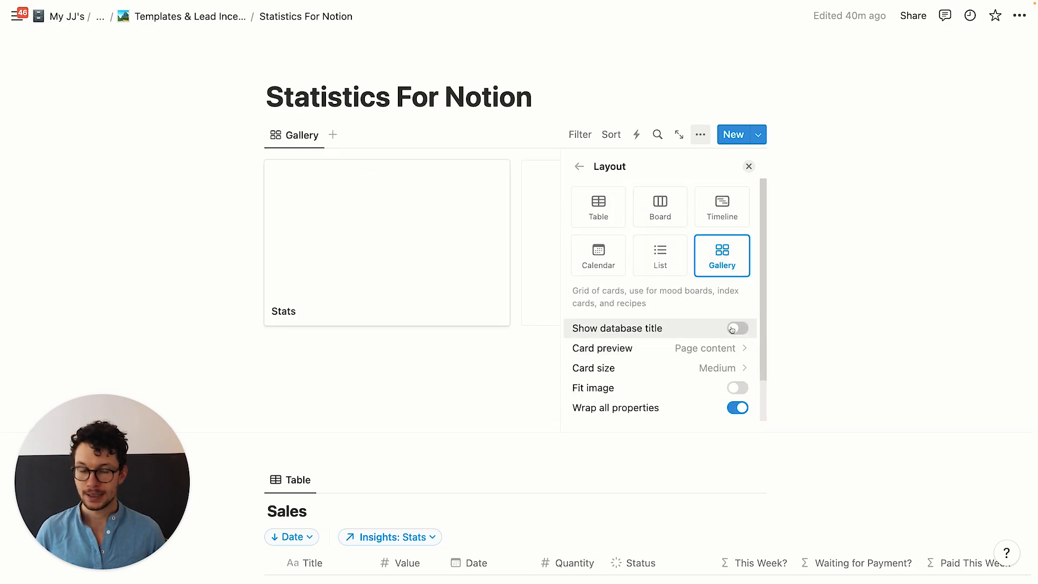
pyautogui.click(625, 349)
pyautogui.click(659, 372)
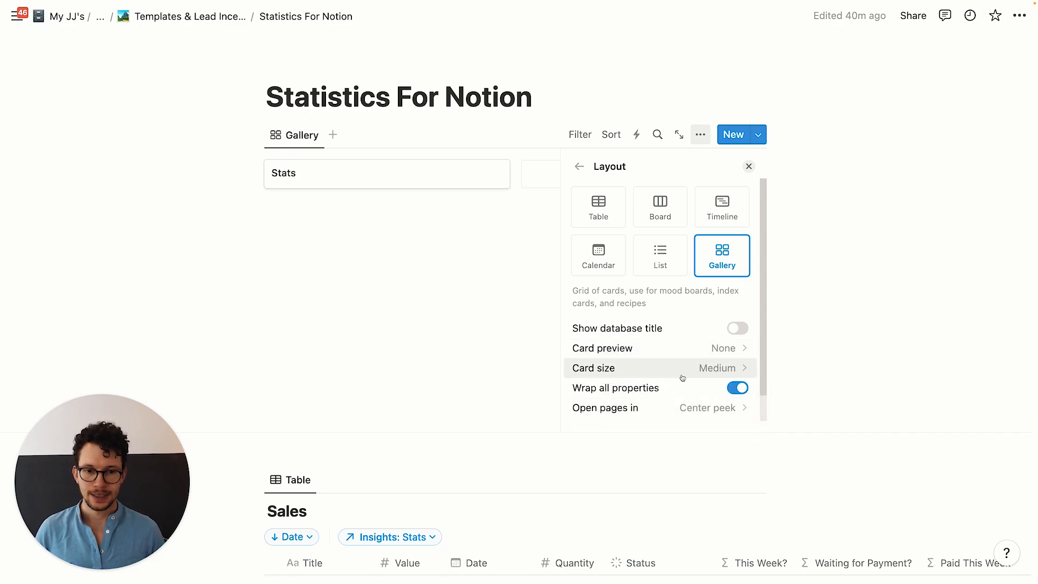
pyautogui.scroll(-1, 682, 378)
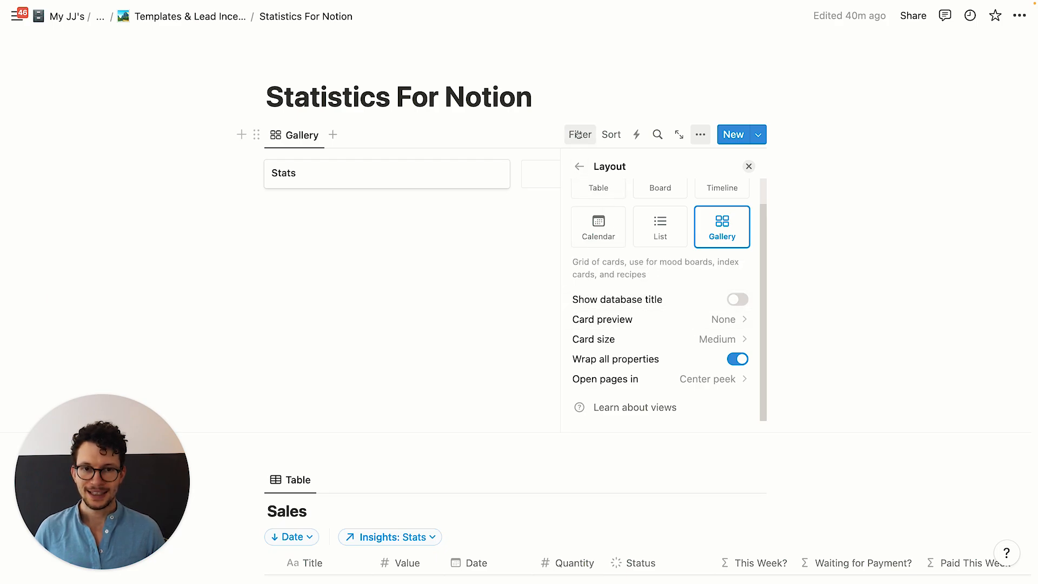
pyautogui.click(500, 237)
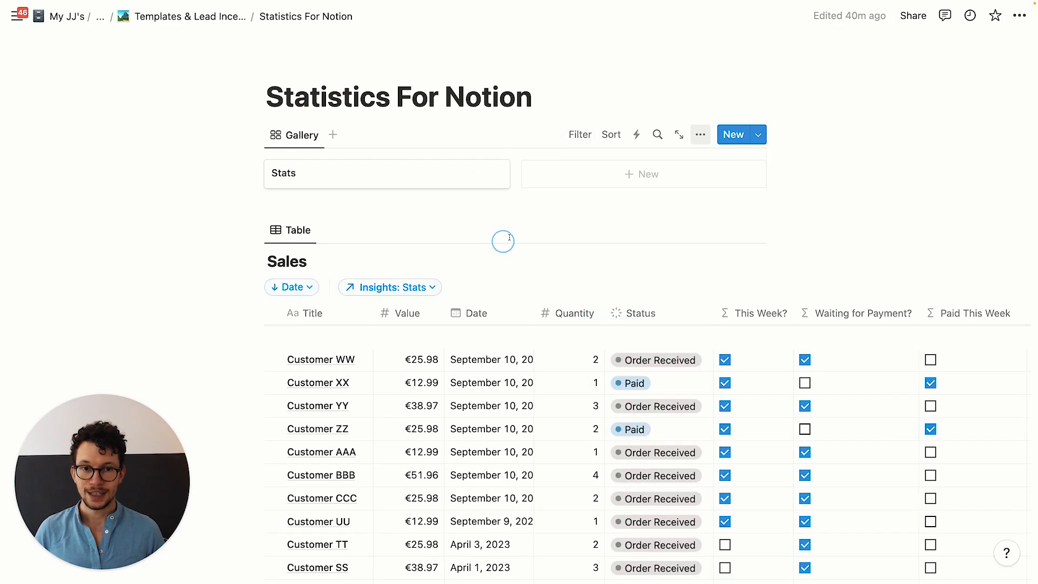
# Show the Display: Total Sales and Display: Earnings properties on the gallery cards
pyautogui.click(700, 135)
pyautogui.click(667, 246)
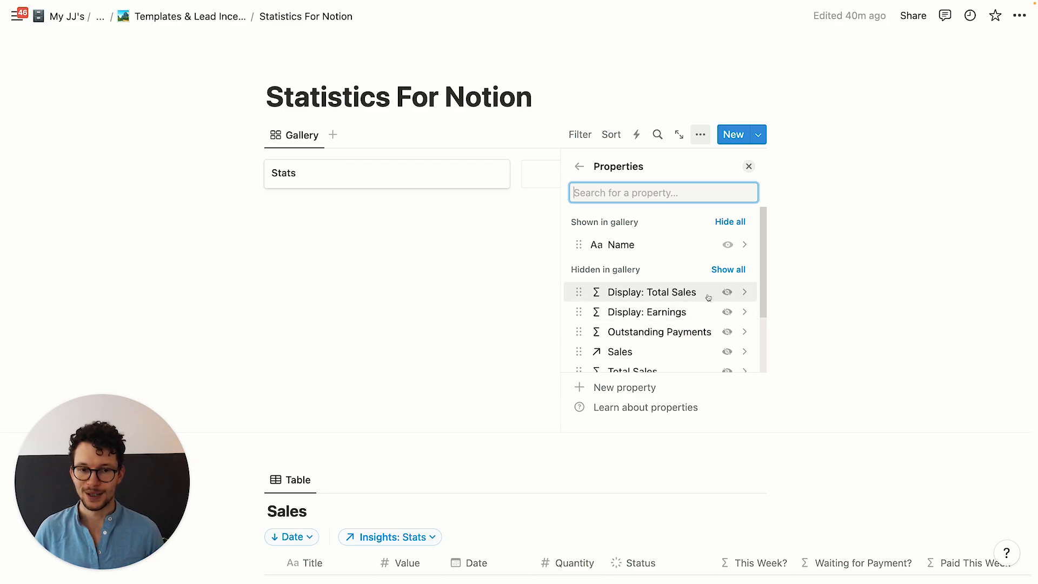
pyautogui.click(727, 292)
pyautogui.click(727, 312)
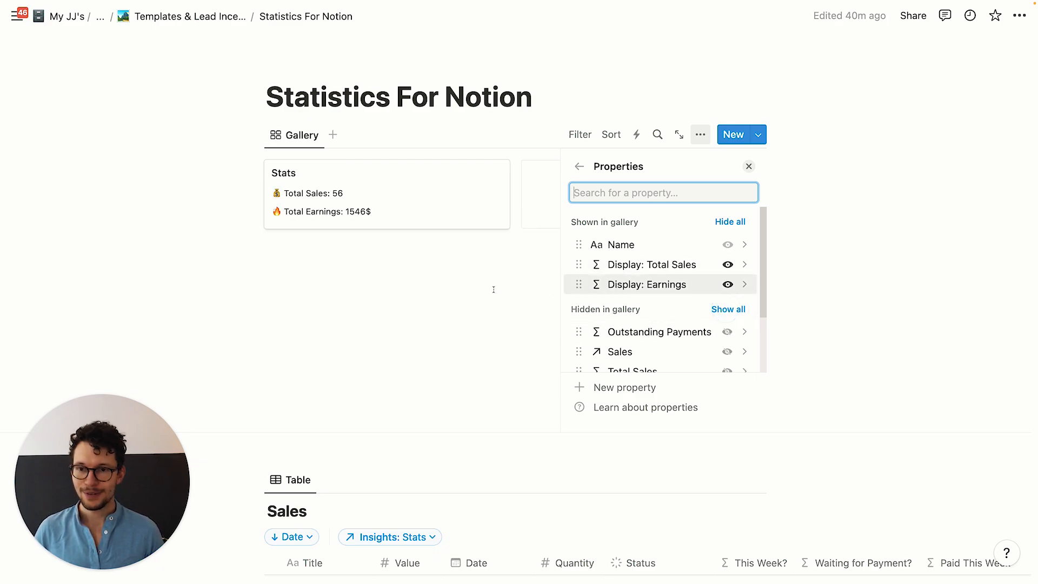
pyautogui.click(493, 289)
pyautogui.scroll(1, 324, 205)
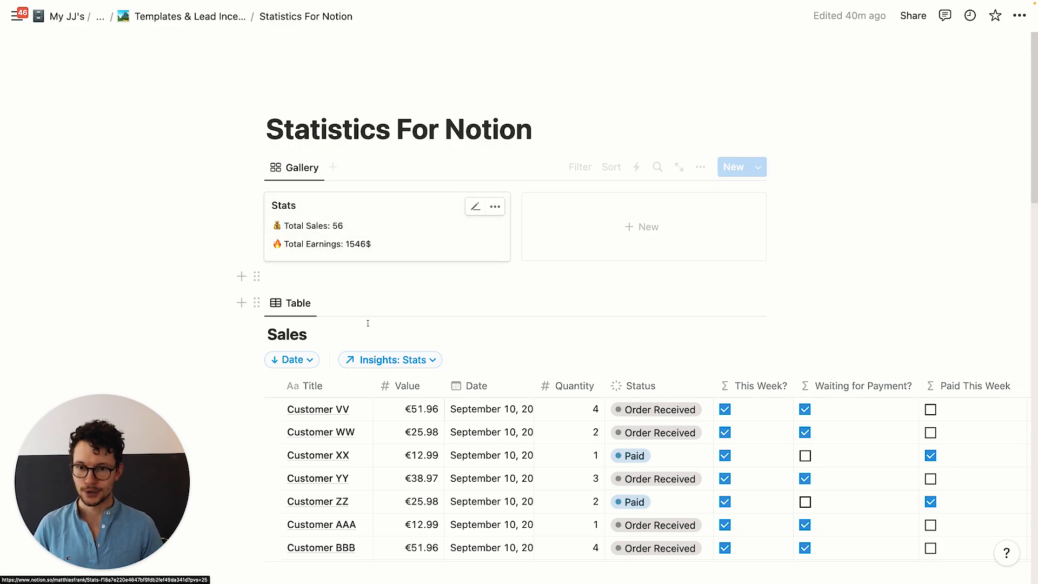
# Set the Value of the Customer VV entry in the Sales table to 2000
pyautogui.click(426, 410)
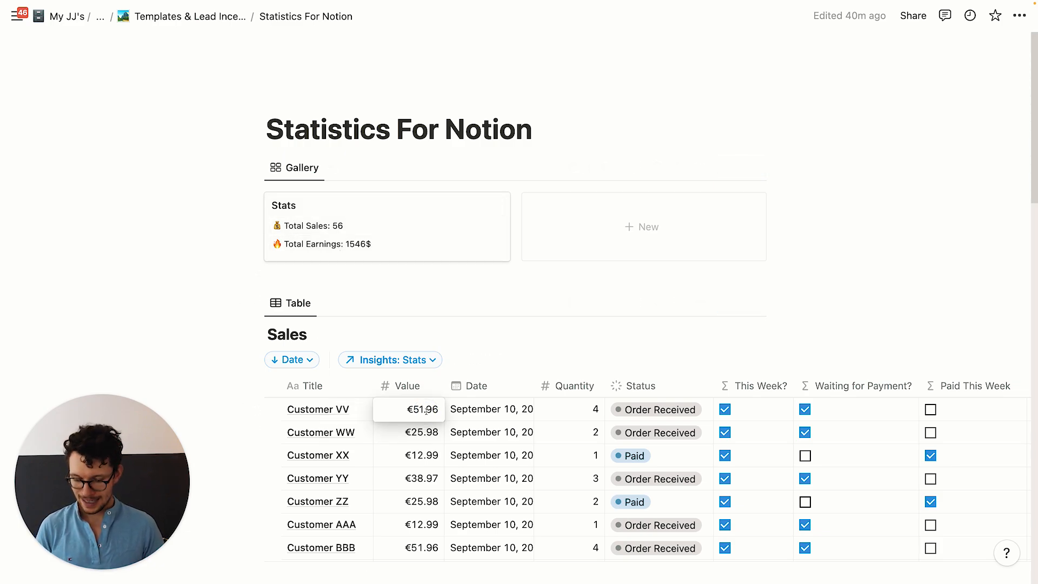
pyautogui.press('super+a')
pyautogui.write('2000')
pyautogui.press('Return')
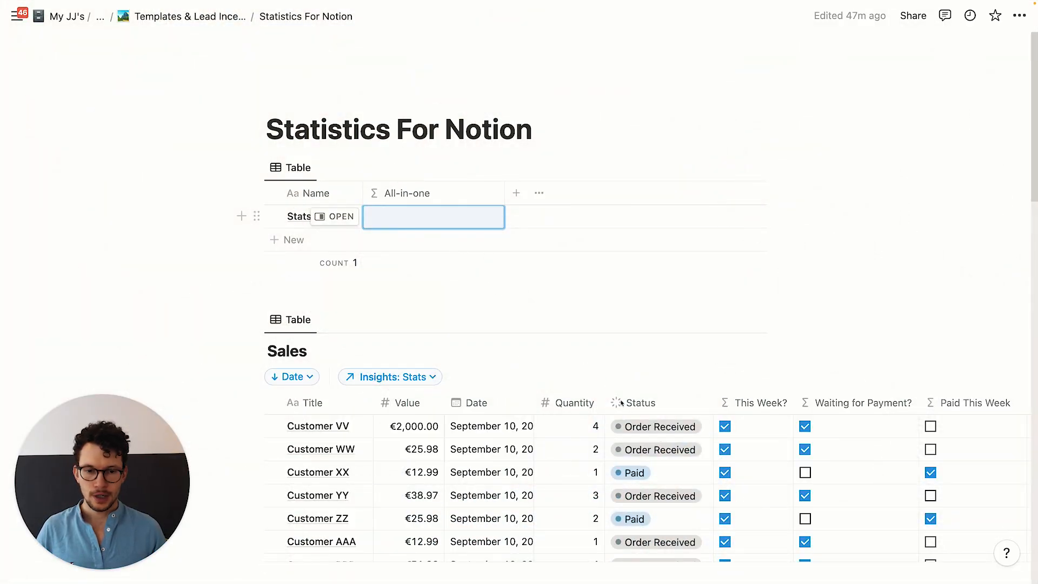
# Begin the All-in-one formula for the Stats entry with the Sales relation and a filter on current, as Sales.filter(current.)
pyautogui.click(462, 222)
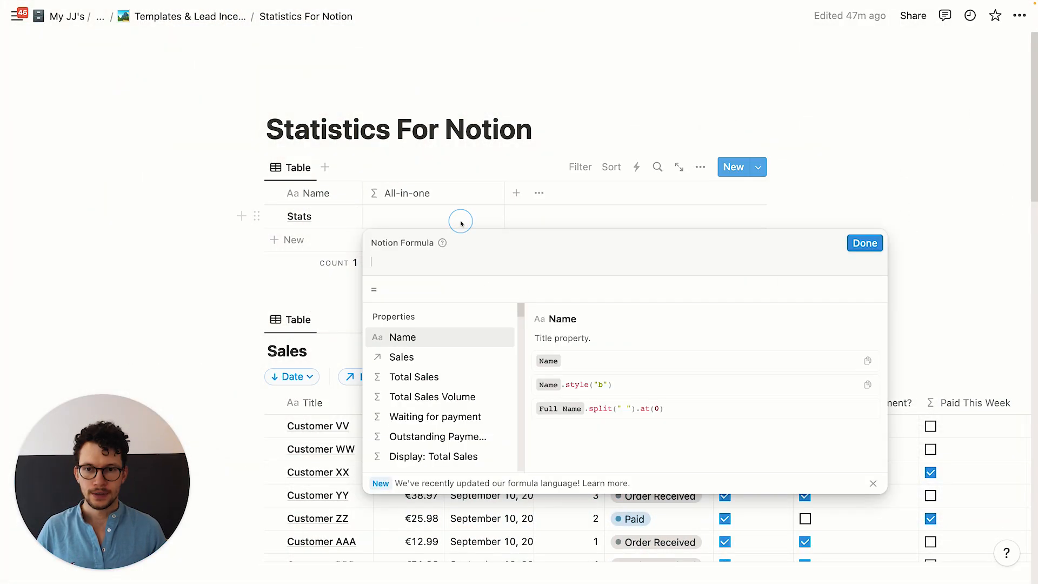
pyautogui.write('sal')
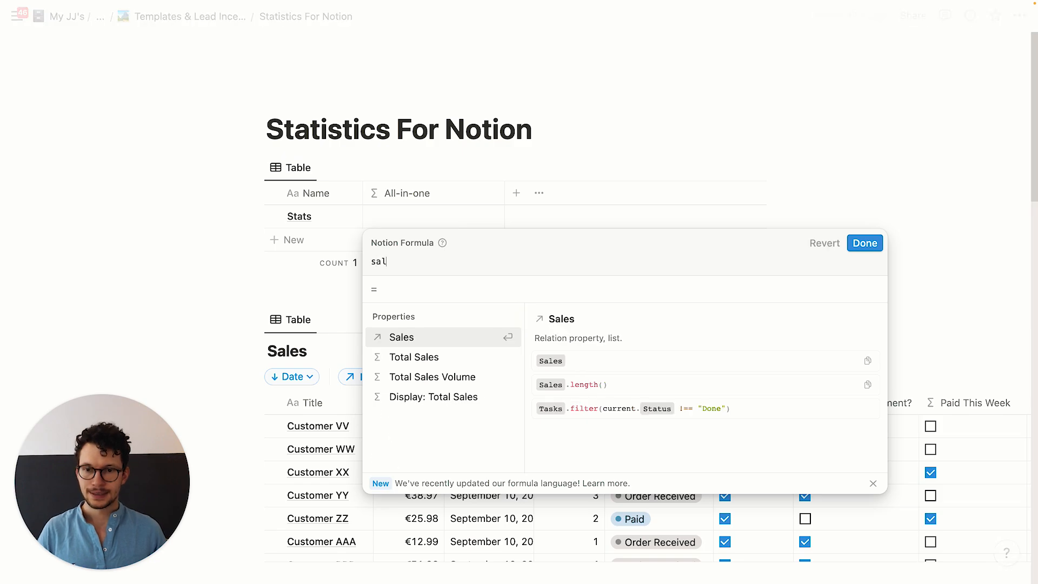
pyautogui.press('Return')
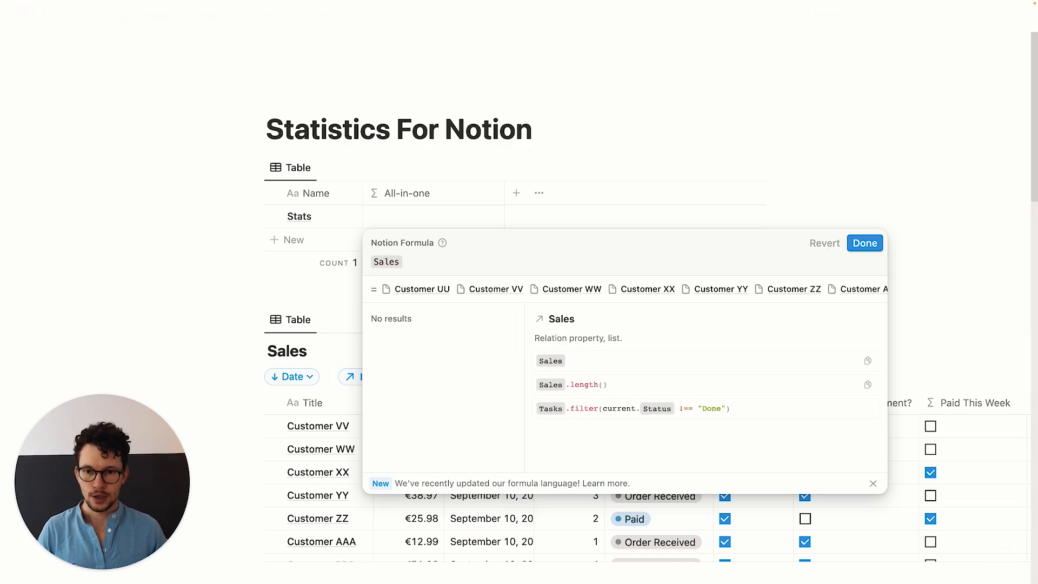
pyautogui.write('.fil')
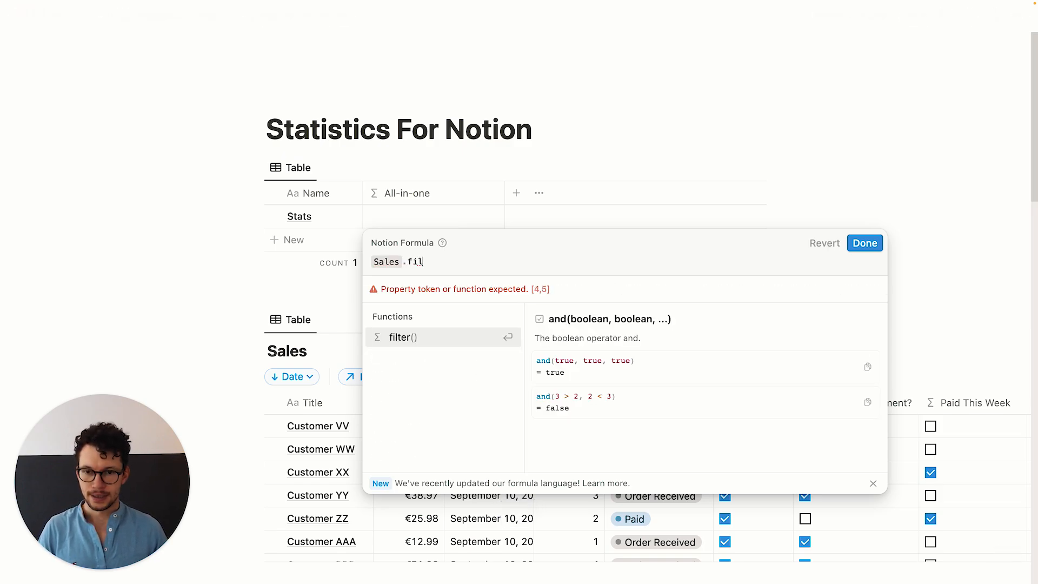
pyautogui.press('Return')
pyautogui.write('cur')
pyautogui.press('Return')
pyautogui.write('.')
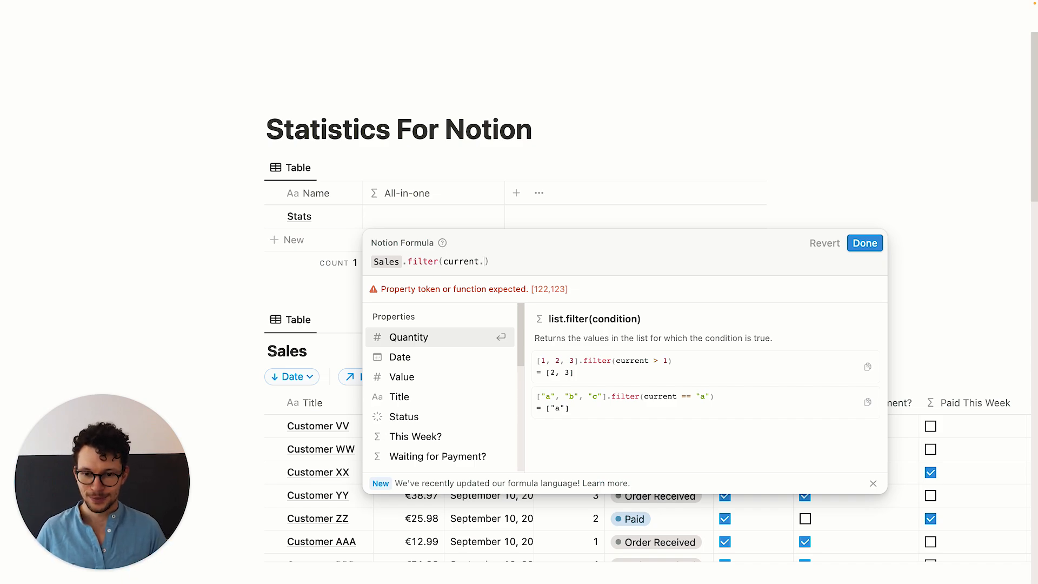
# Set the filter condition to Status=="Order Received", append .length() to count the matching sales, and save the All-in-one formula
pyautogui.click(430, 416)
pyautogui.write('==')
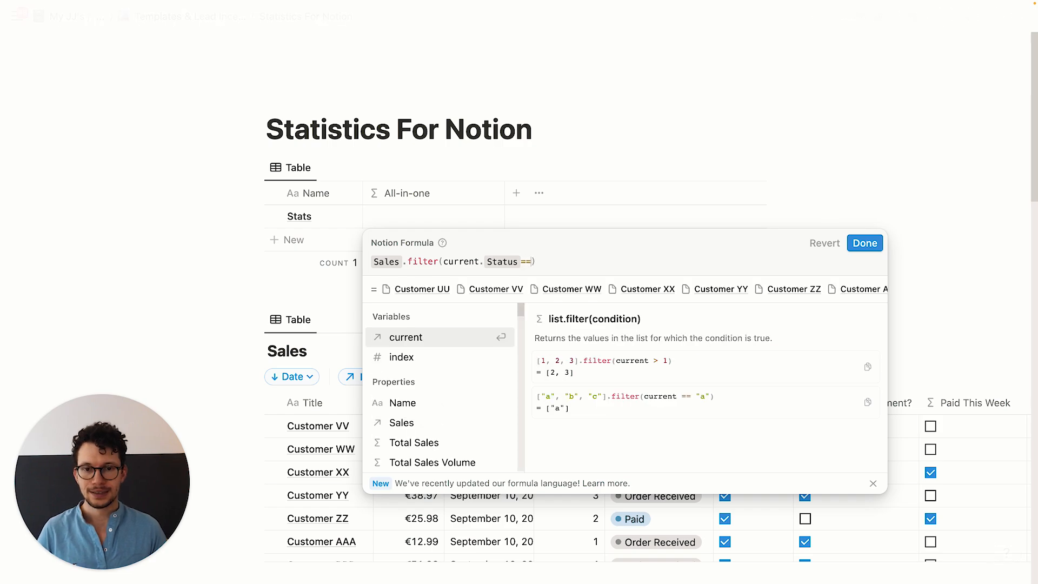
pyautogui.write('"')
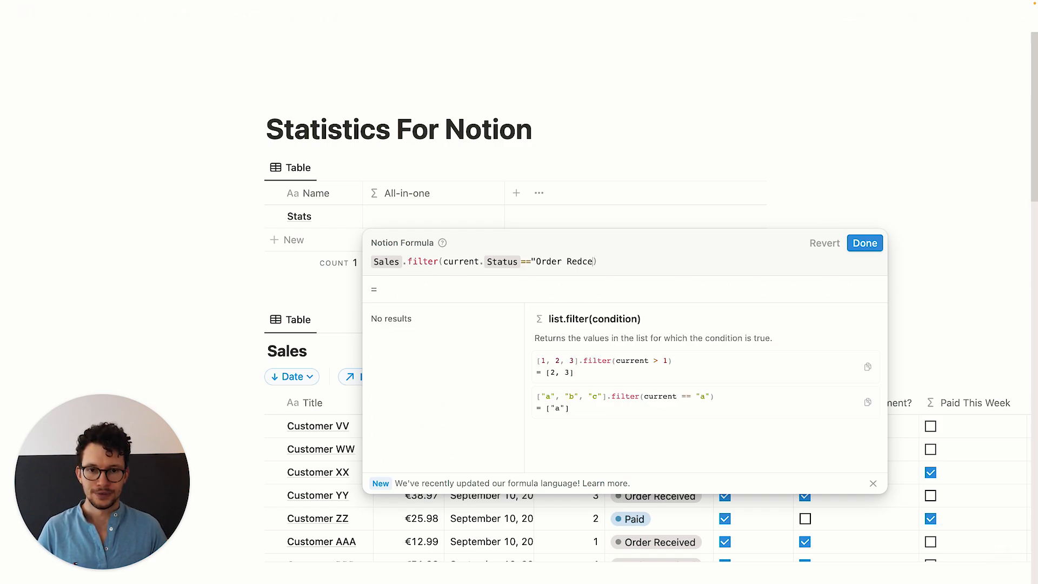
pyautogui.write('Order Received")')
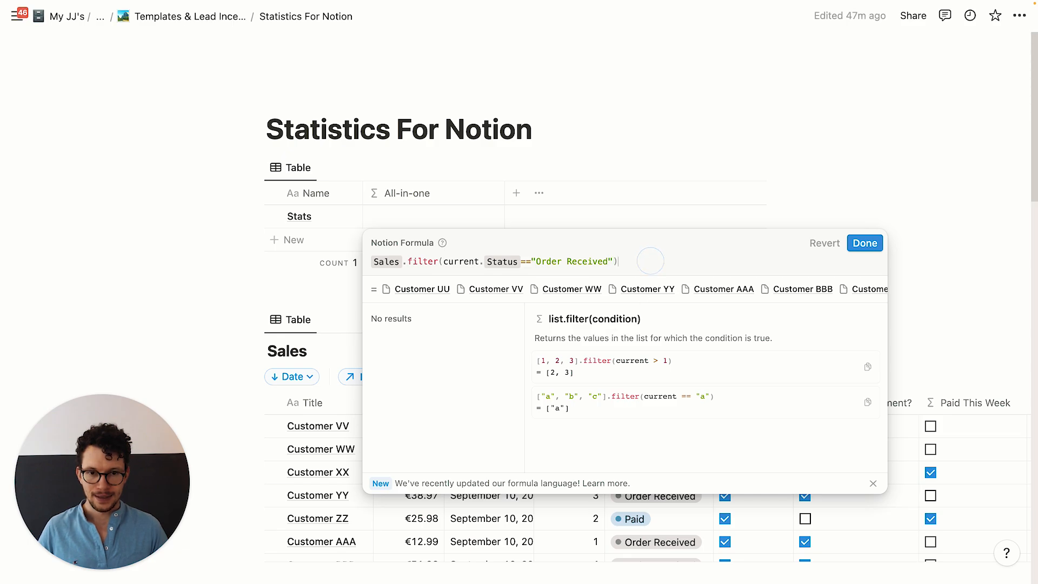
pyautogui.write('.len')
pyautogui.press('Return')
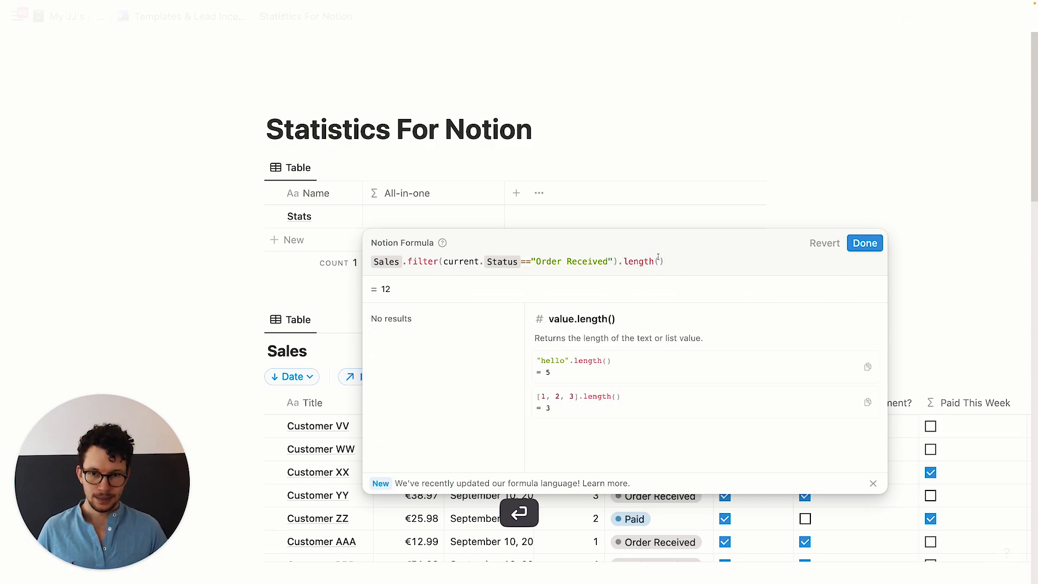
pyautogui.click(865, 243)
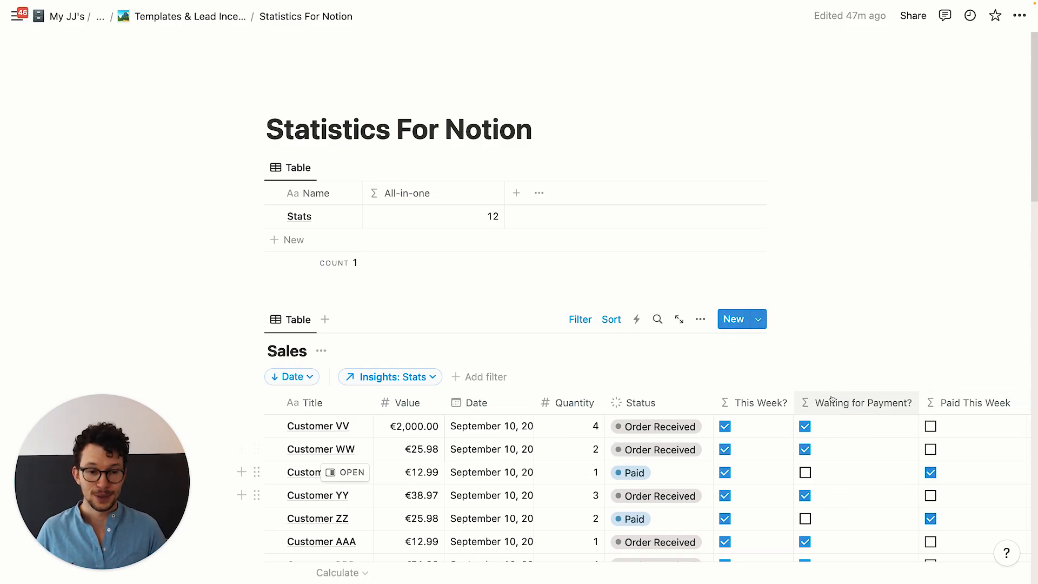
pyautogui.click(454, 223)
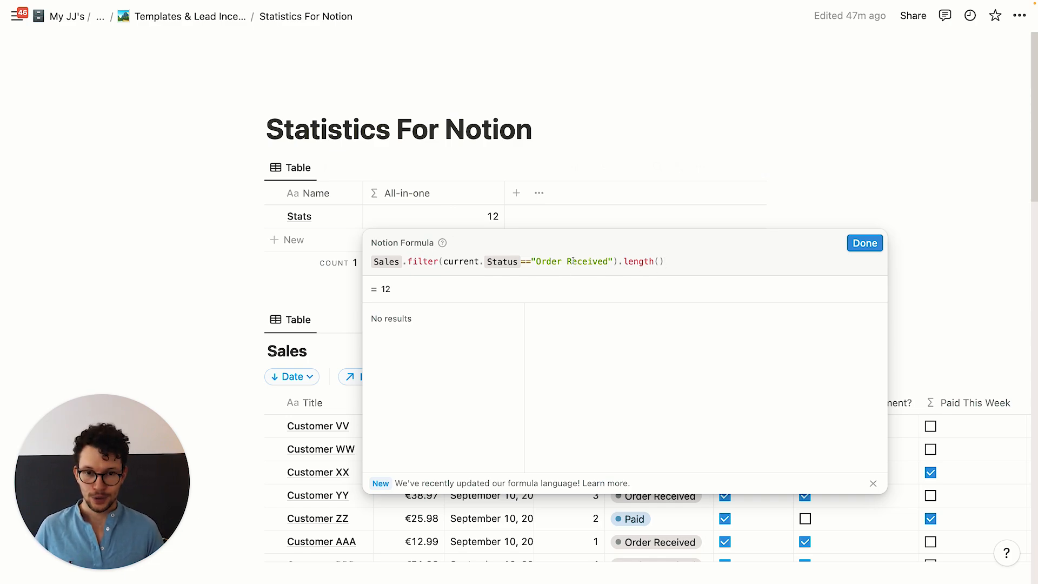
pyautogui.write('#')
pyautogui.press('BackSpace')
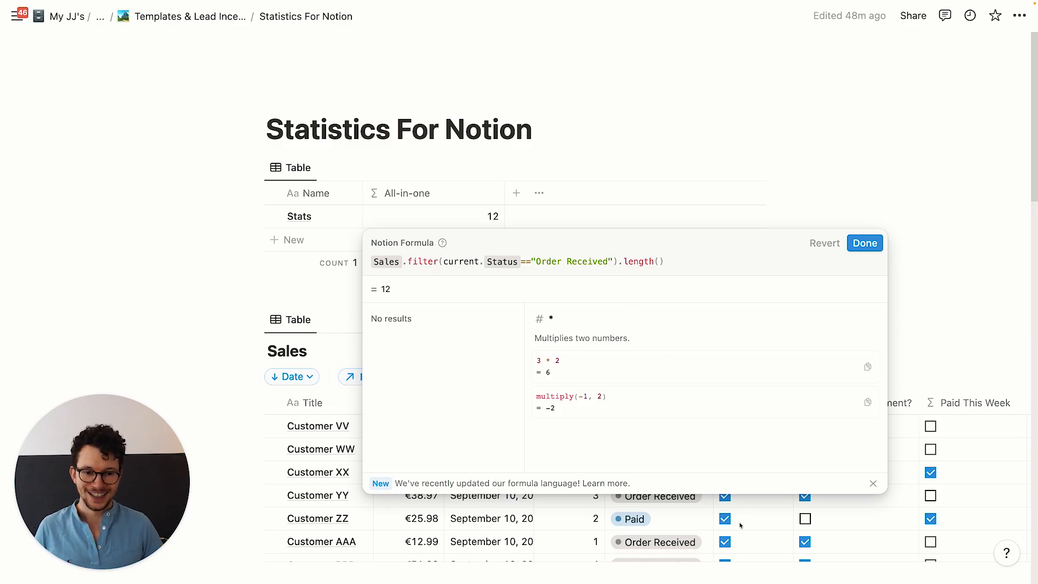
pyautogui.press('Escape')
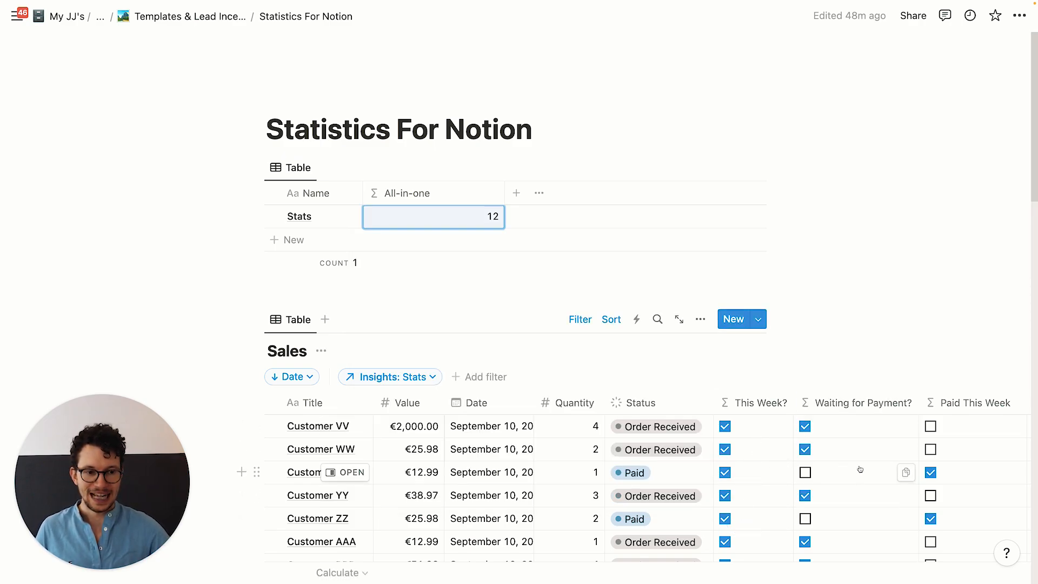
pyautogui.hscroll(5, 860, 469)
pyautogui.hscroll(-3, 868, 447)
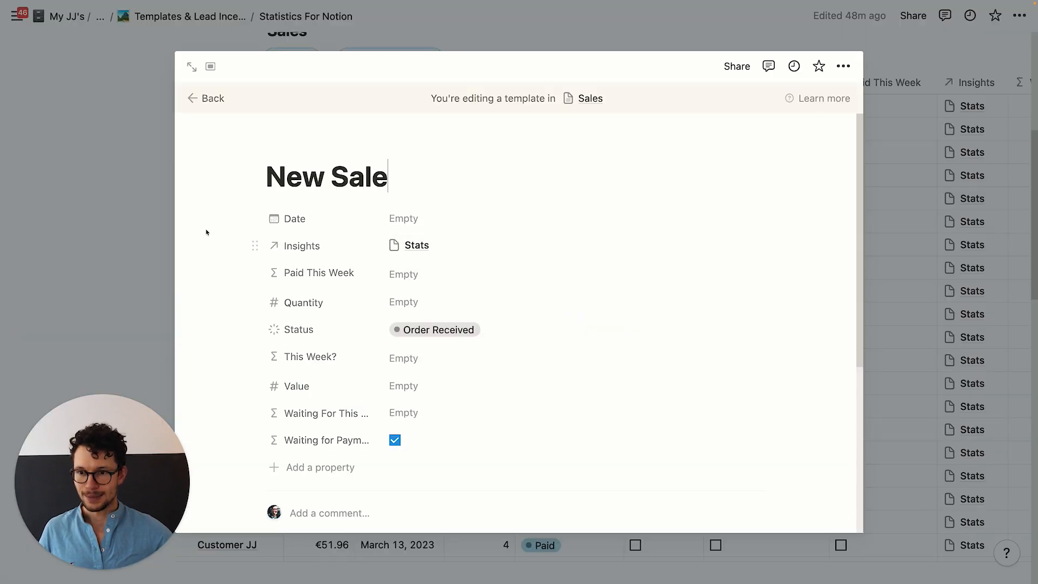
# Close the New Sale template and start wrapping the Status condition of the Stats entry's All-in-one formula in an and( function
pyautogui.click(204, 230)
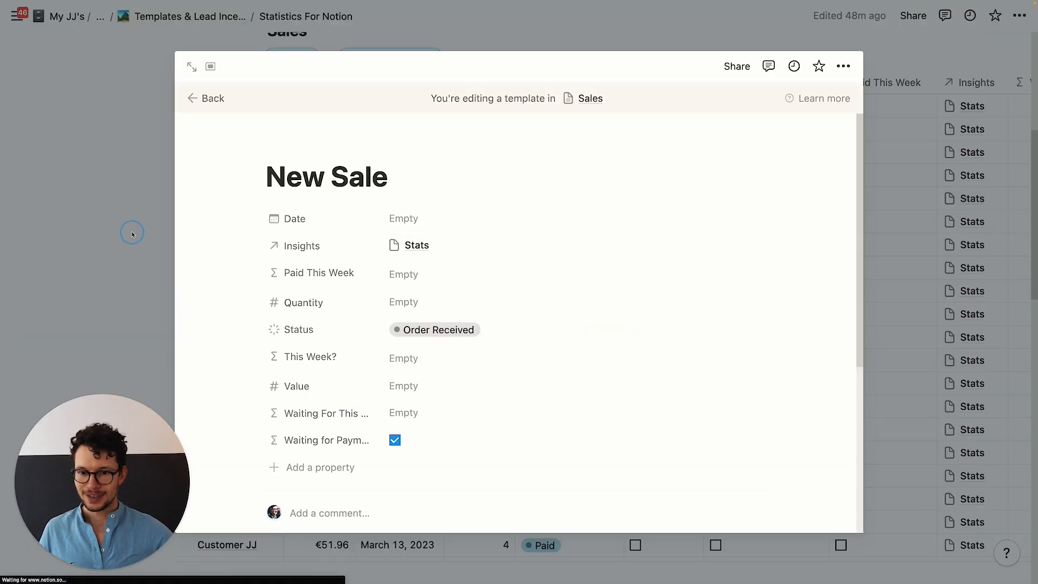
pyautogui.scroll(6, 433, 270)
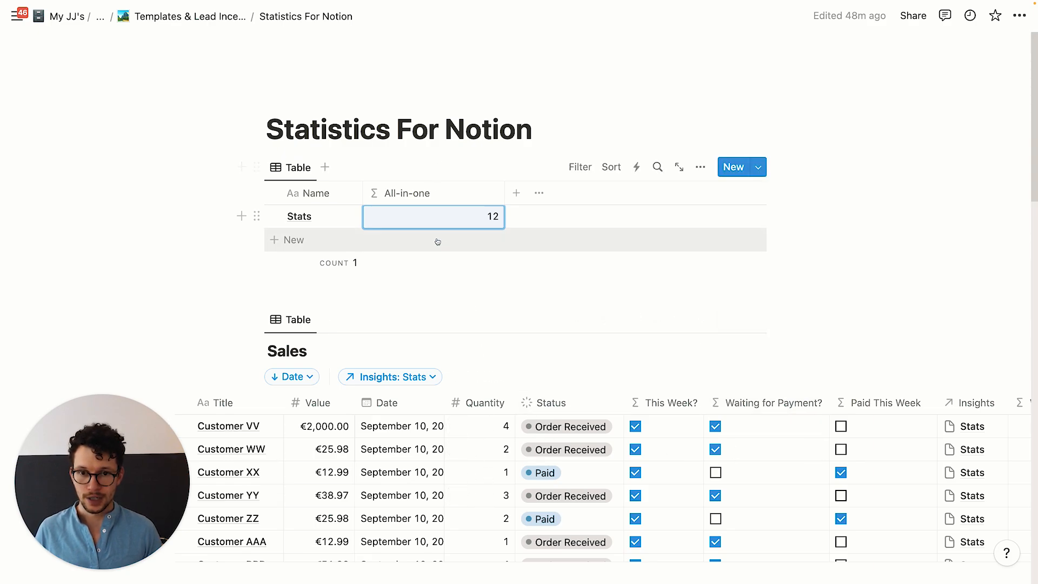
pyautogui.click(401, 217)
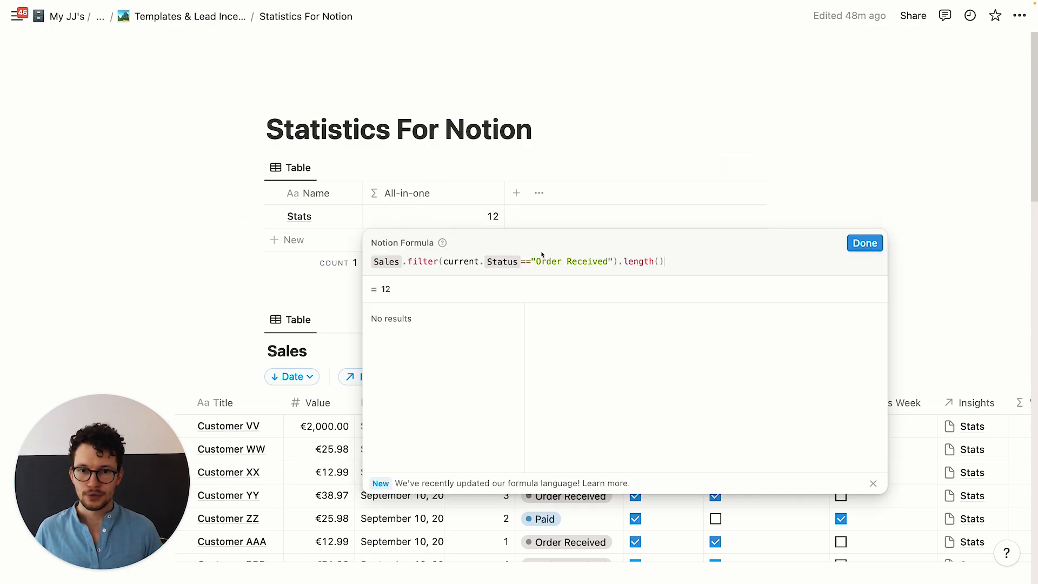
pyautogui.click(442, 262)
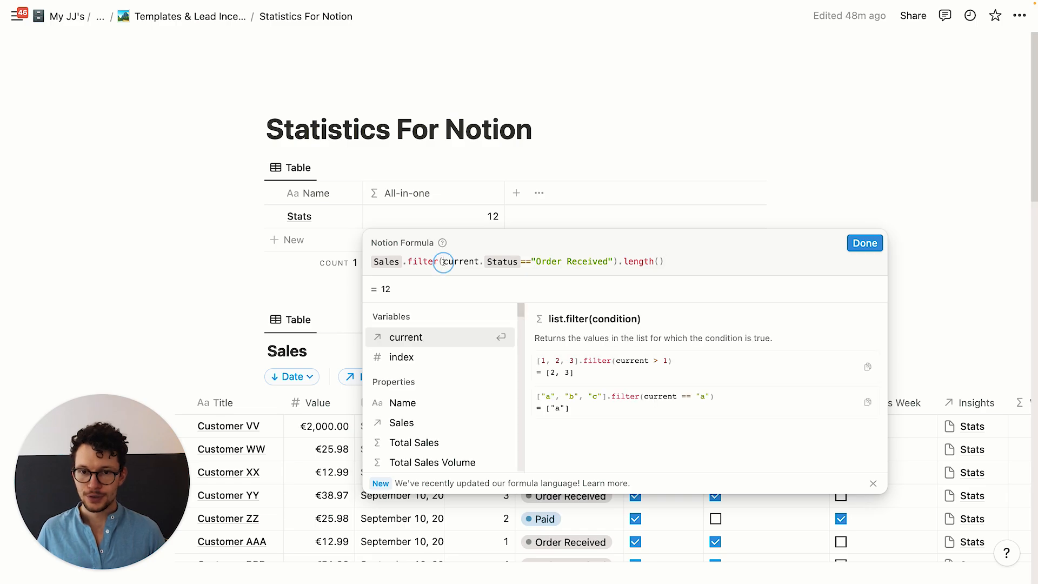
pyautogui.write('and')
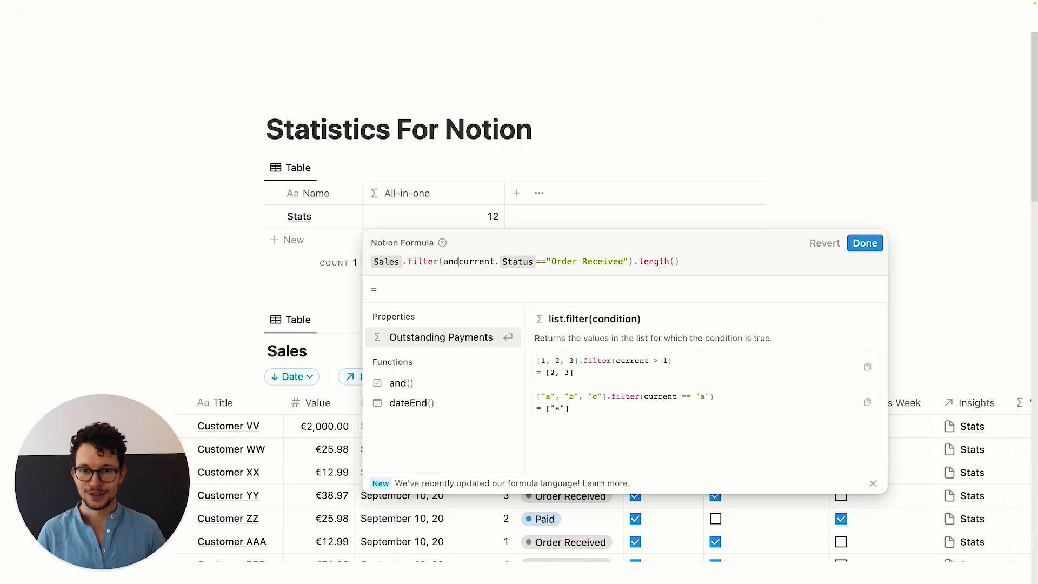
pyautogui.write('(')
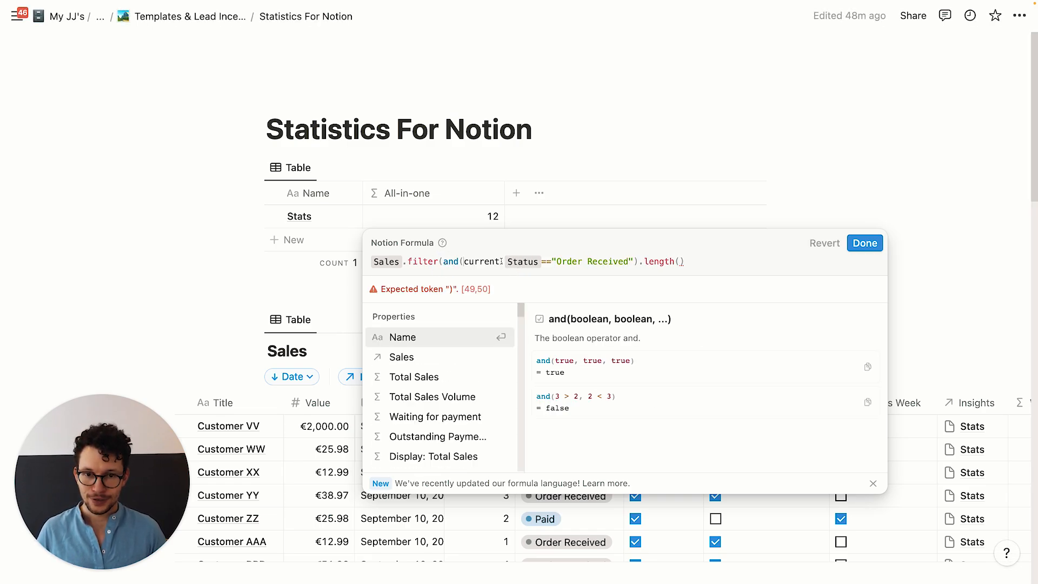
# Add current.Quantity>1 as the second condition after Status=="Order Received", close the and() function and save the All-in-one formula
pyautogui.write(',curr')
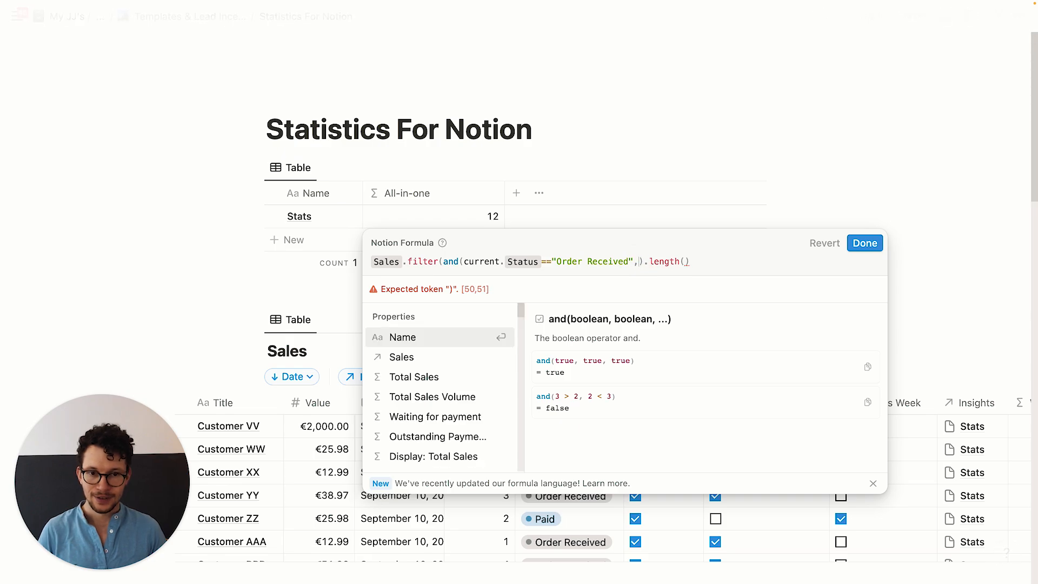
pyautogui.write('ent.')
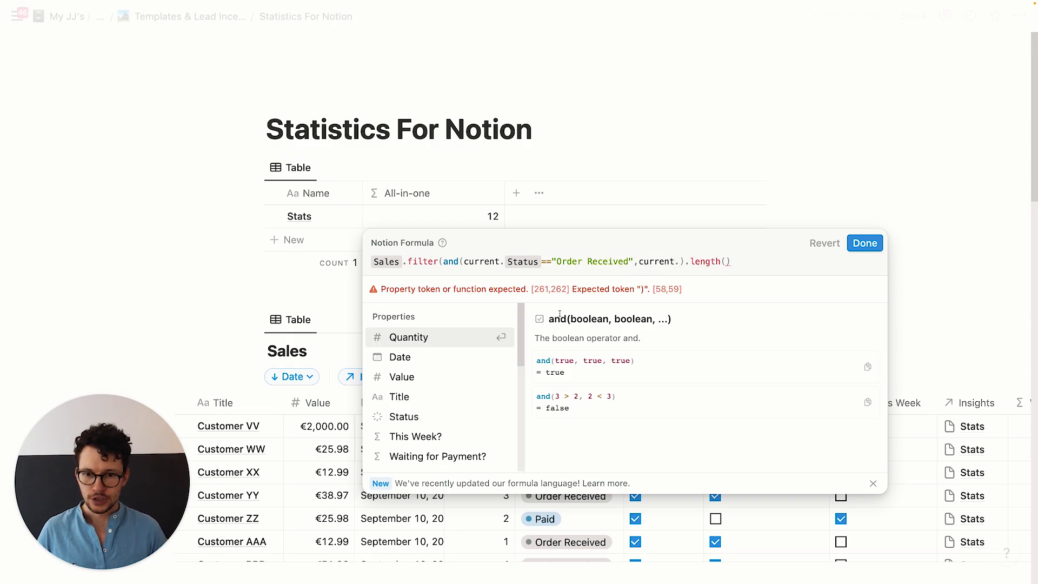
pyautogui.click(448, 338)
pyautogui.write('>1')
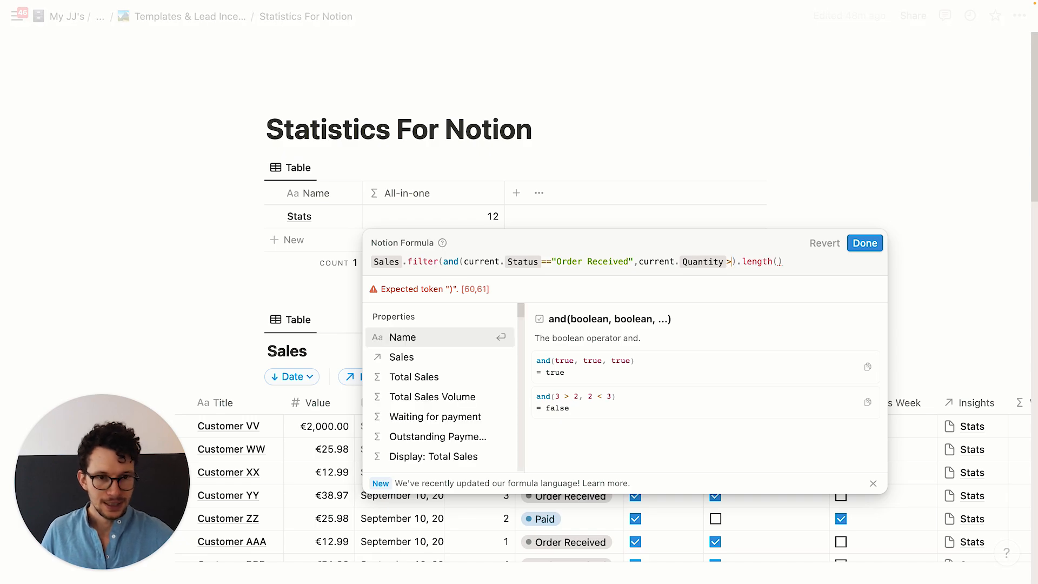
pyautogui.write(')')
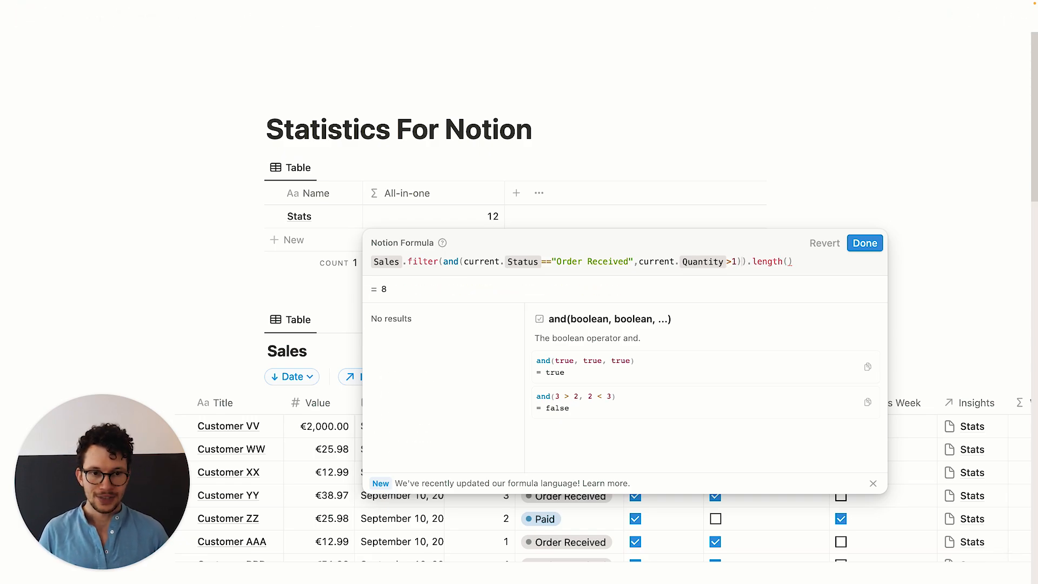
pyautogui.click(854, 245)
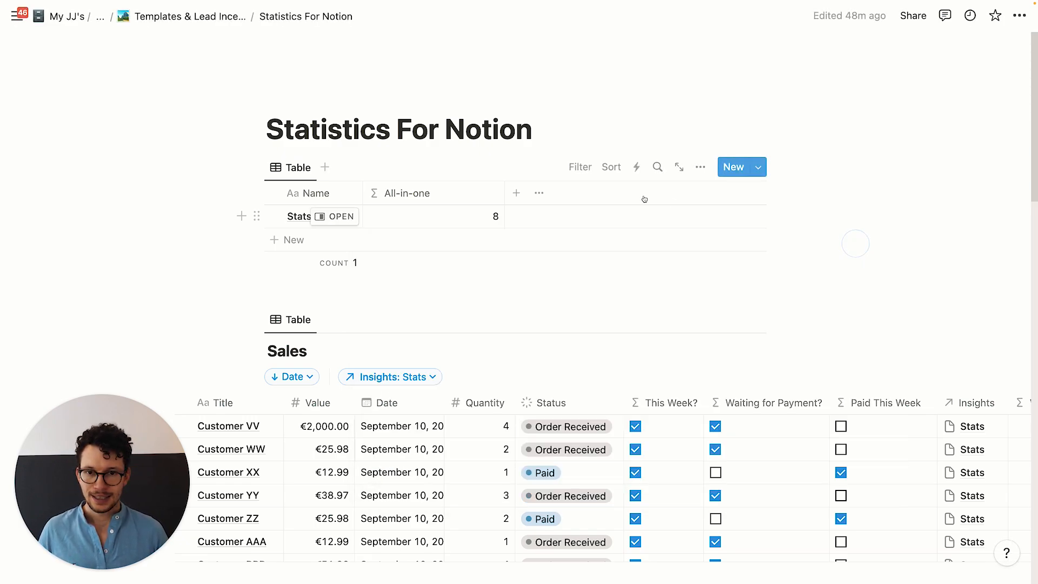
# Review the and() condition inside the filter of the Stats entry's All-in-one formula, and close the formula without changes
pyautogui.click(452, 222)
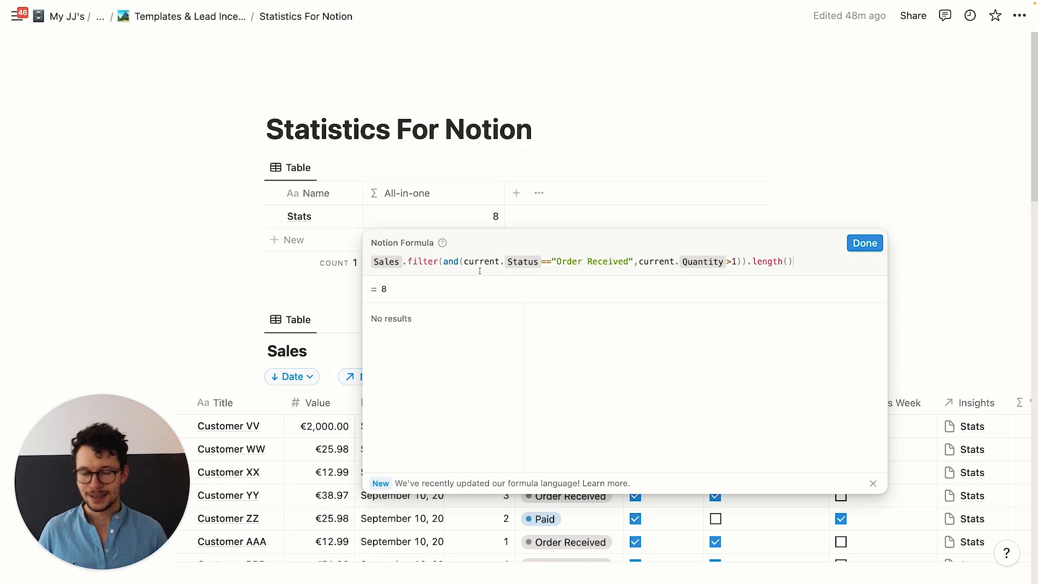
pyautogui.moveTo(445, 264); pyautogui.dragTo(746, 261)
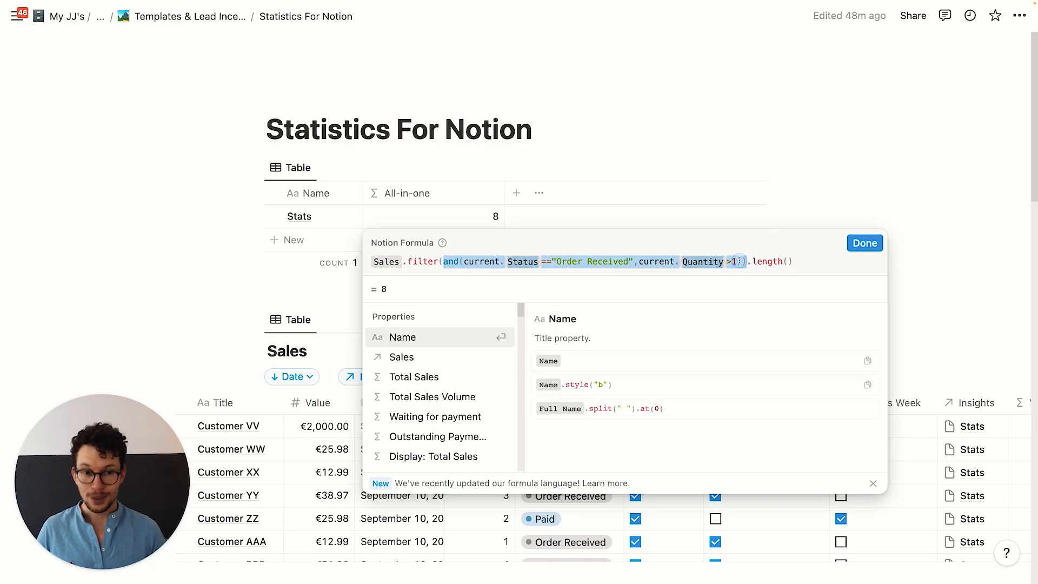
pyautogui.click(740, 261)
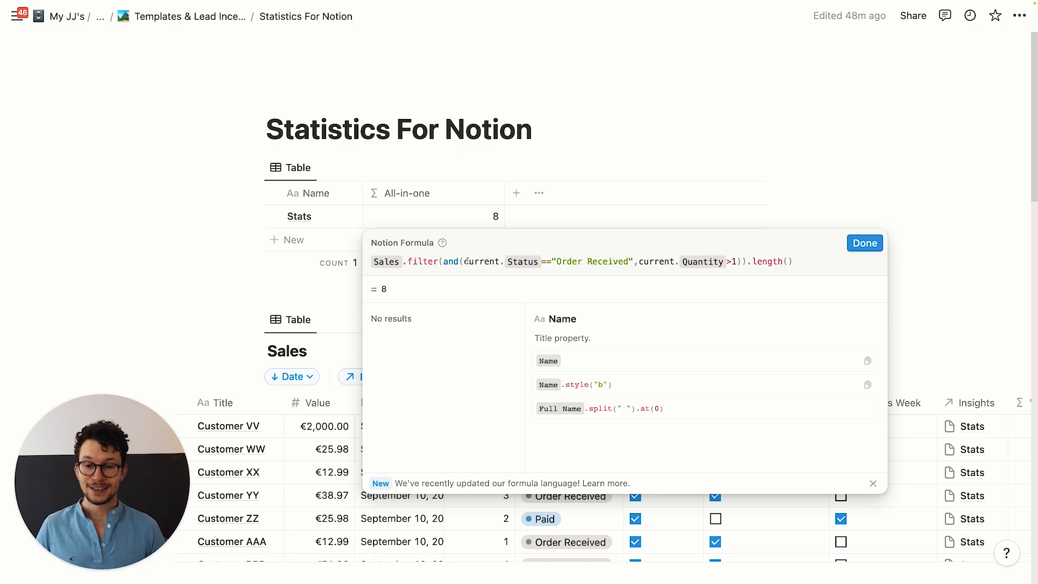
pyautogui.moveTo(467, 261); pyautogui.dragTo(742, 262)
pyautogui.click(918, 340)
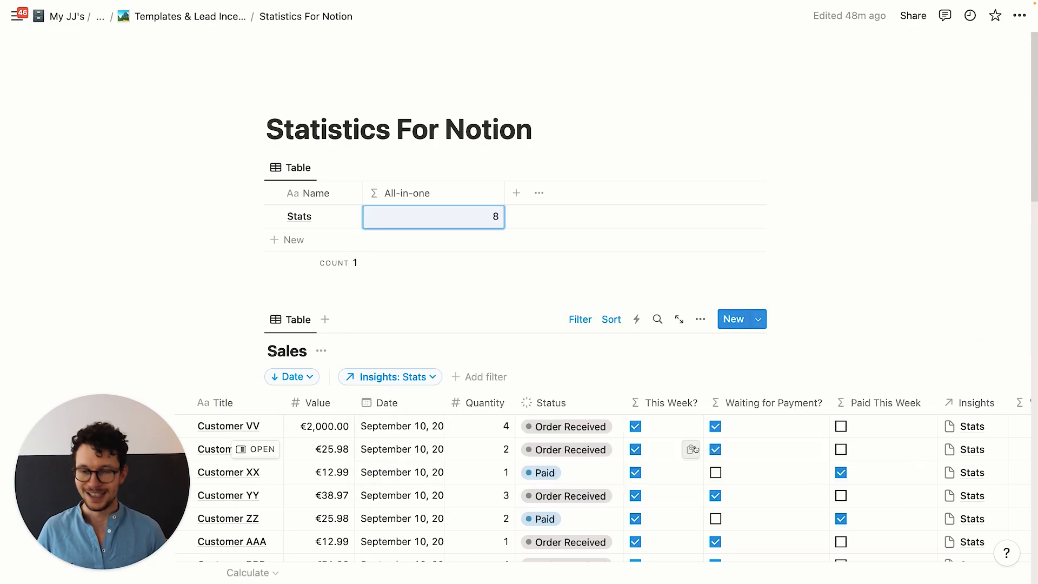
# Narrow the All-in-one column in the table holding the Stats entry
pyautogui.moveTo(505, 195); pyautogui.dragTo(443, 195)
pyautogui.click(414, 284)
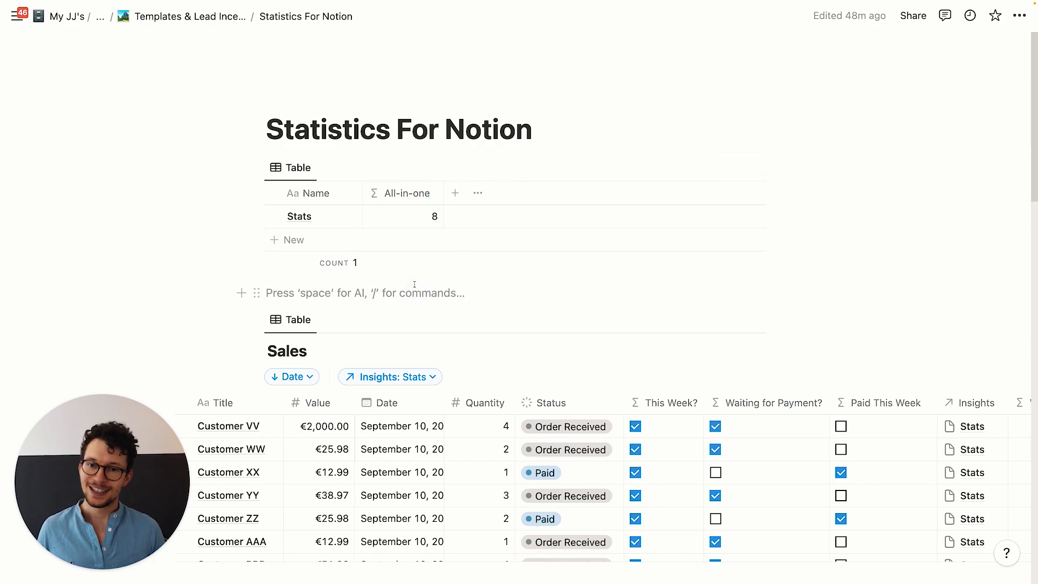